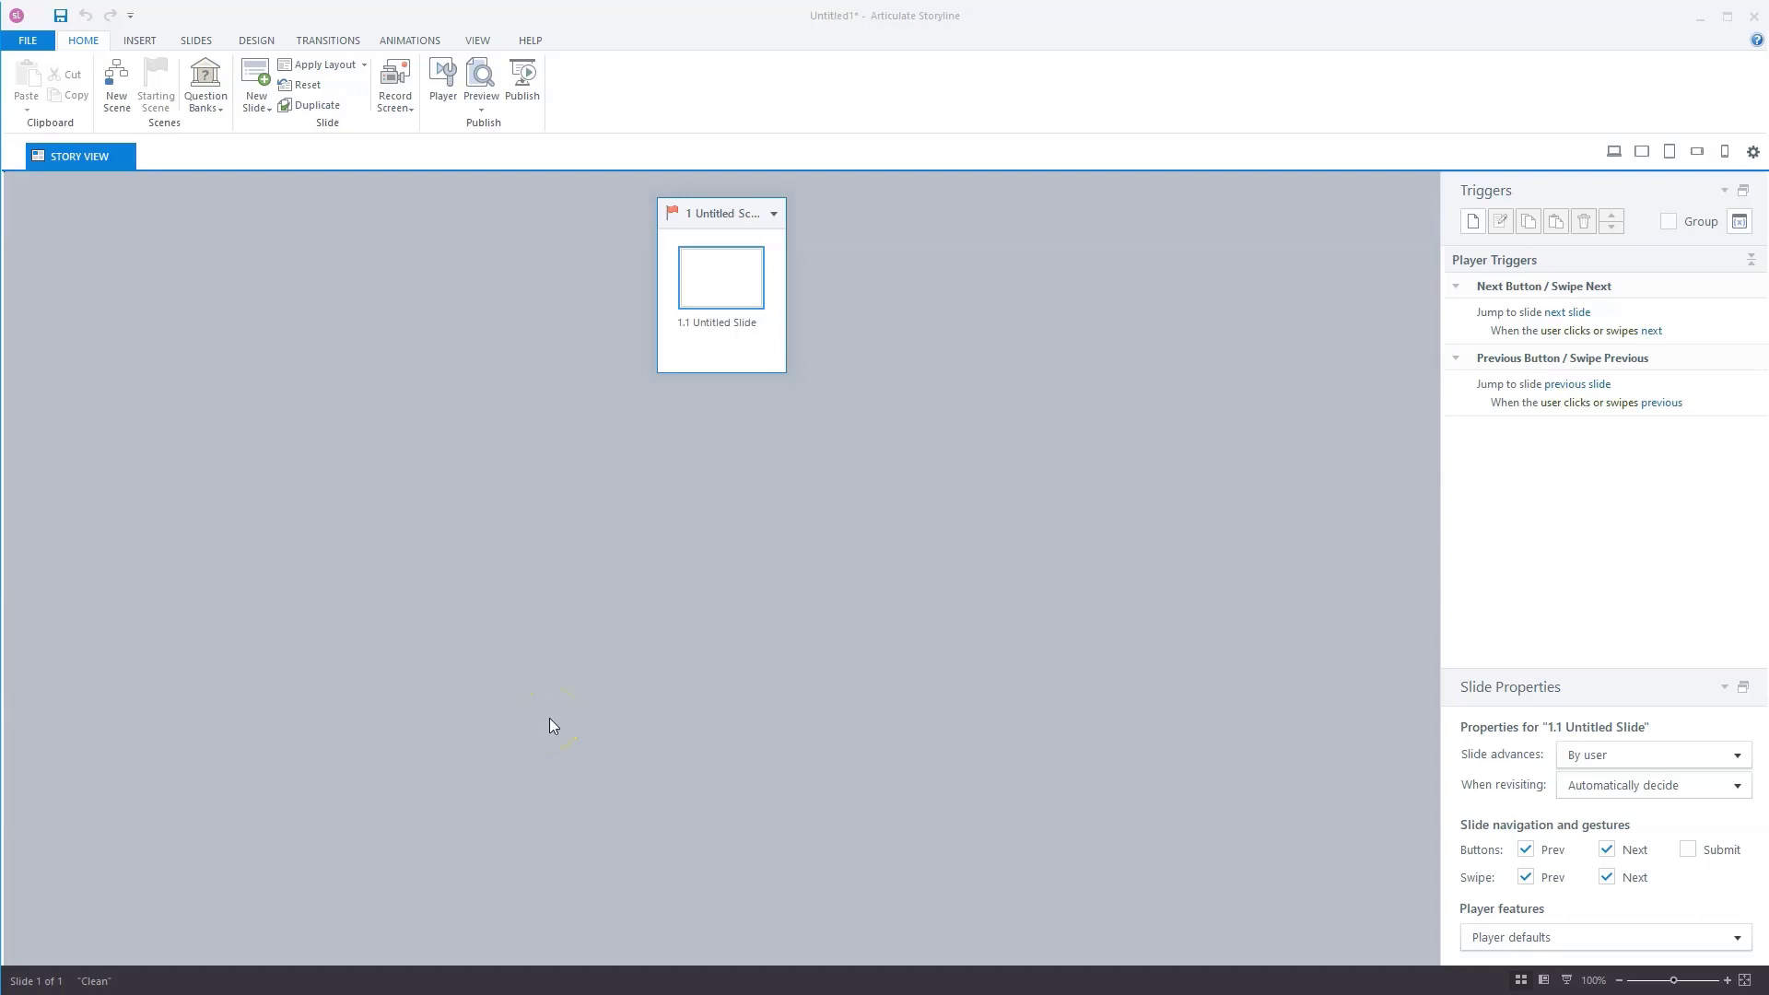
# Browse the list of built-in project variables
pyautogui.click(1740, 221)
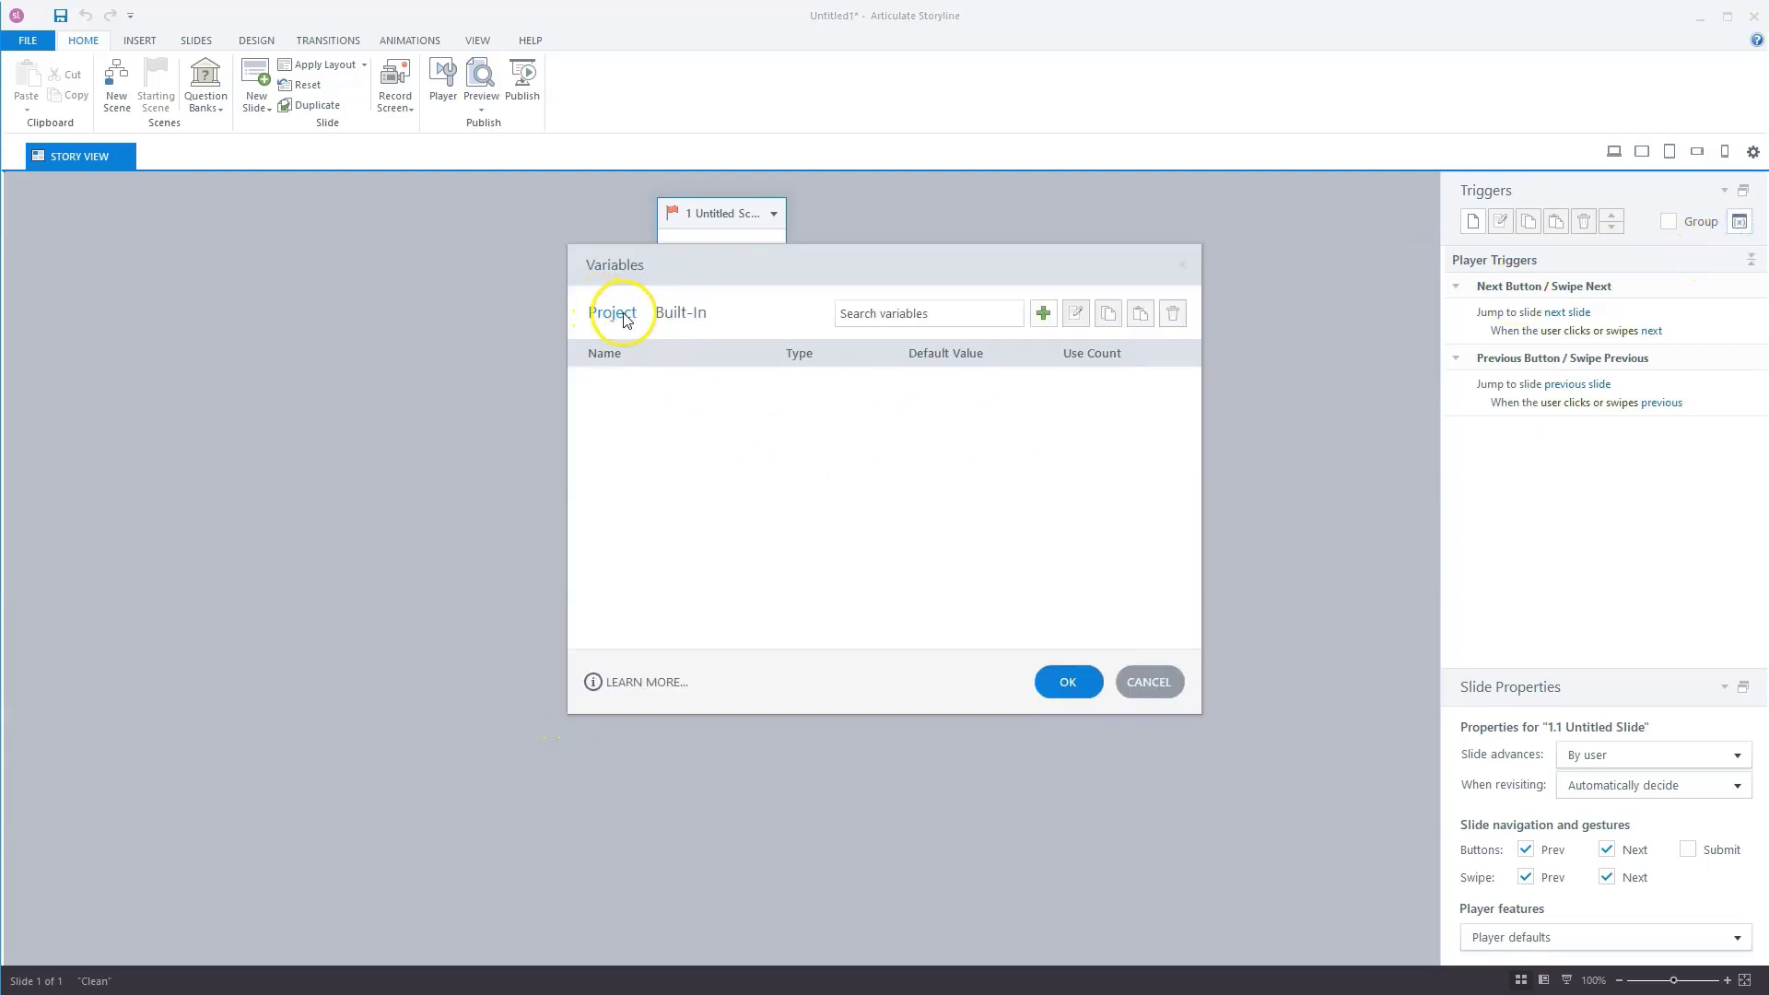
pyautogui.click(682, 313)
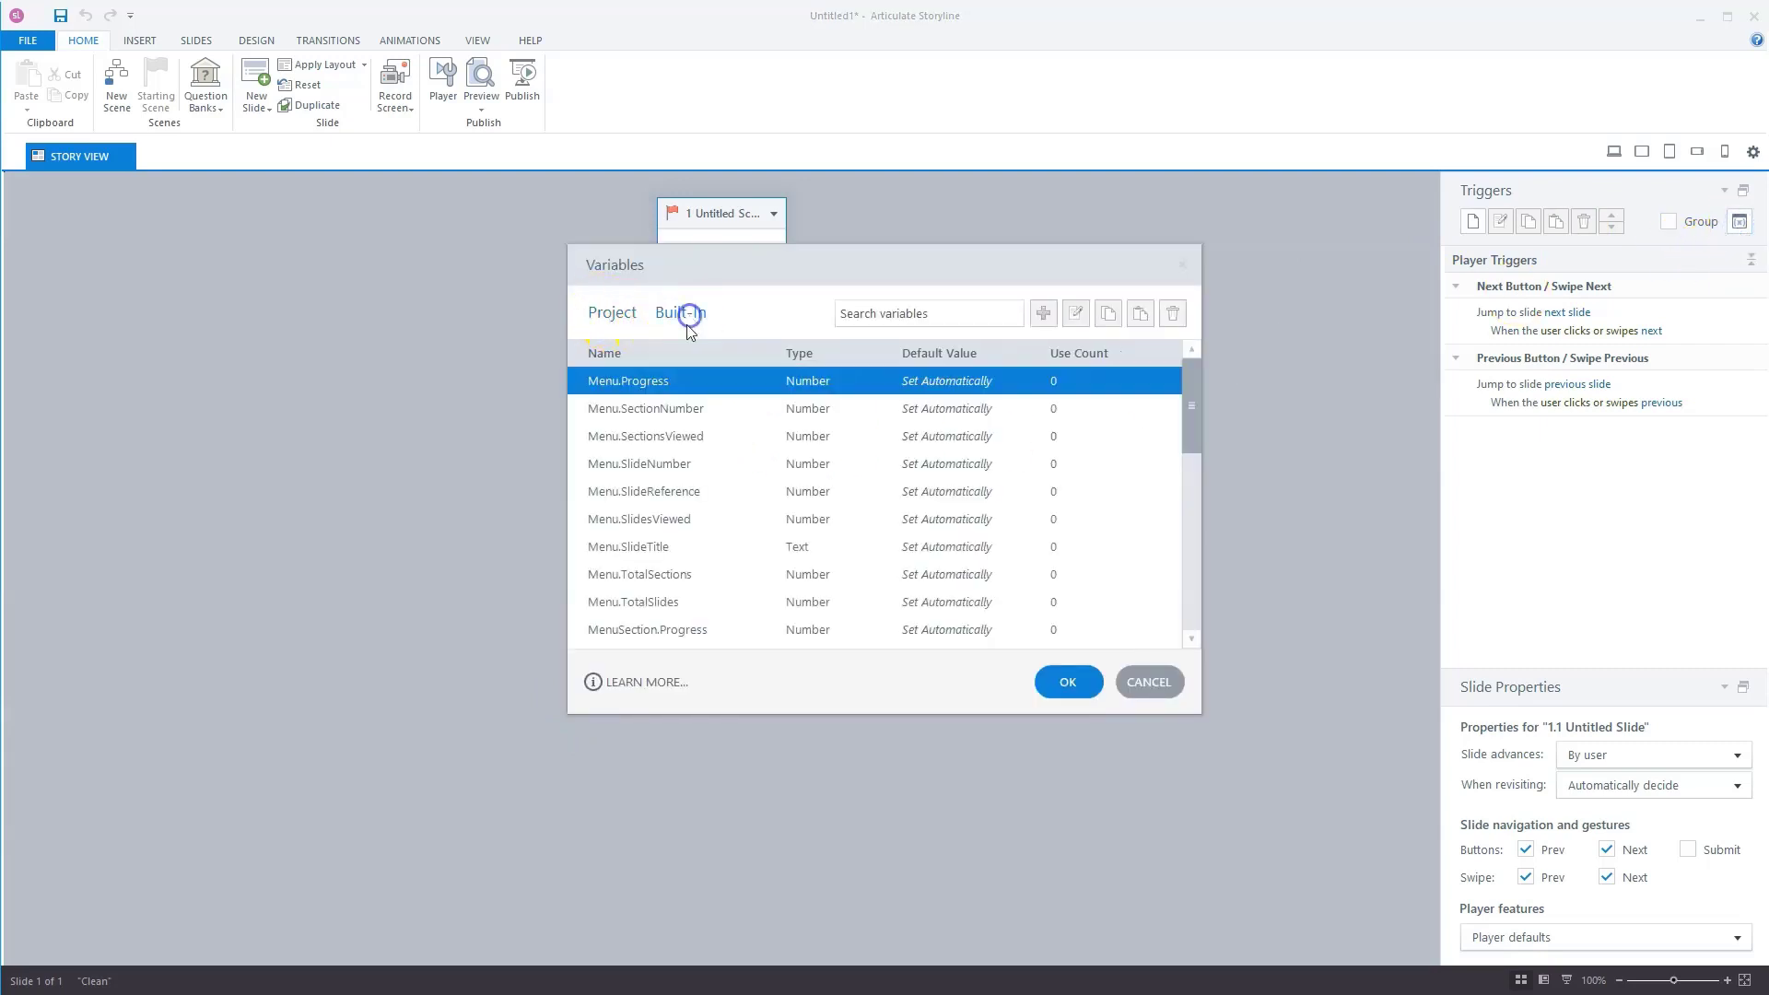
pyautogui.scroll(-1, 728, 456)
pyautogui.scroll(-5, 726, 452)
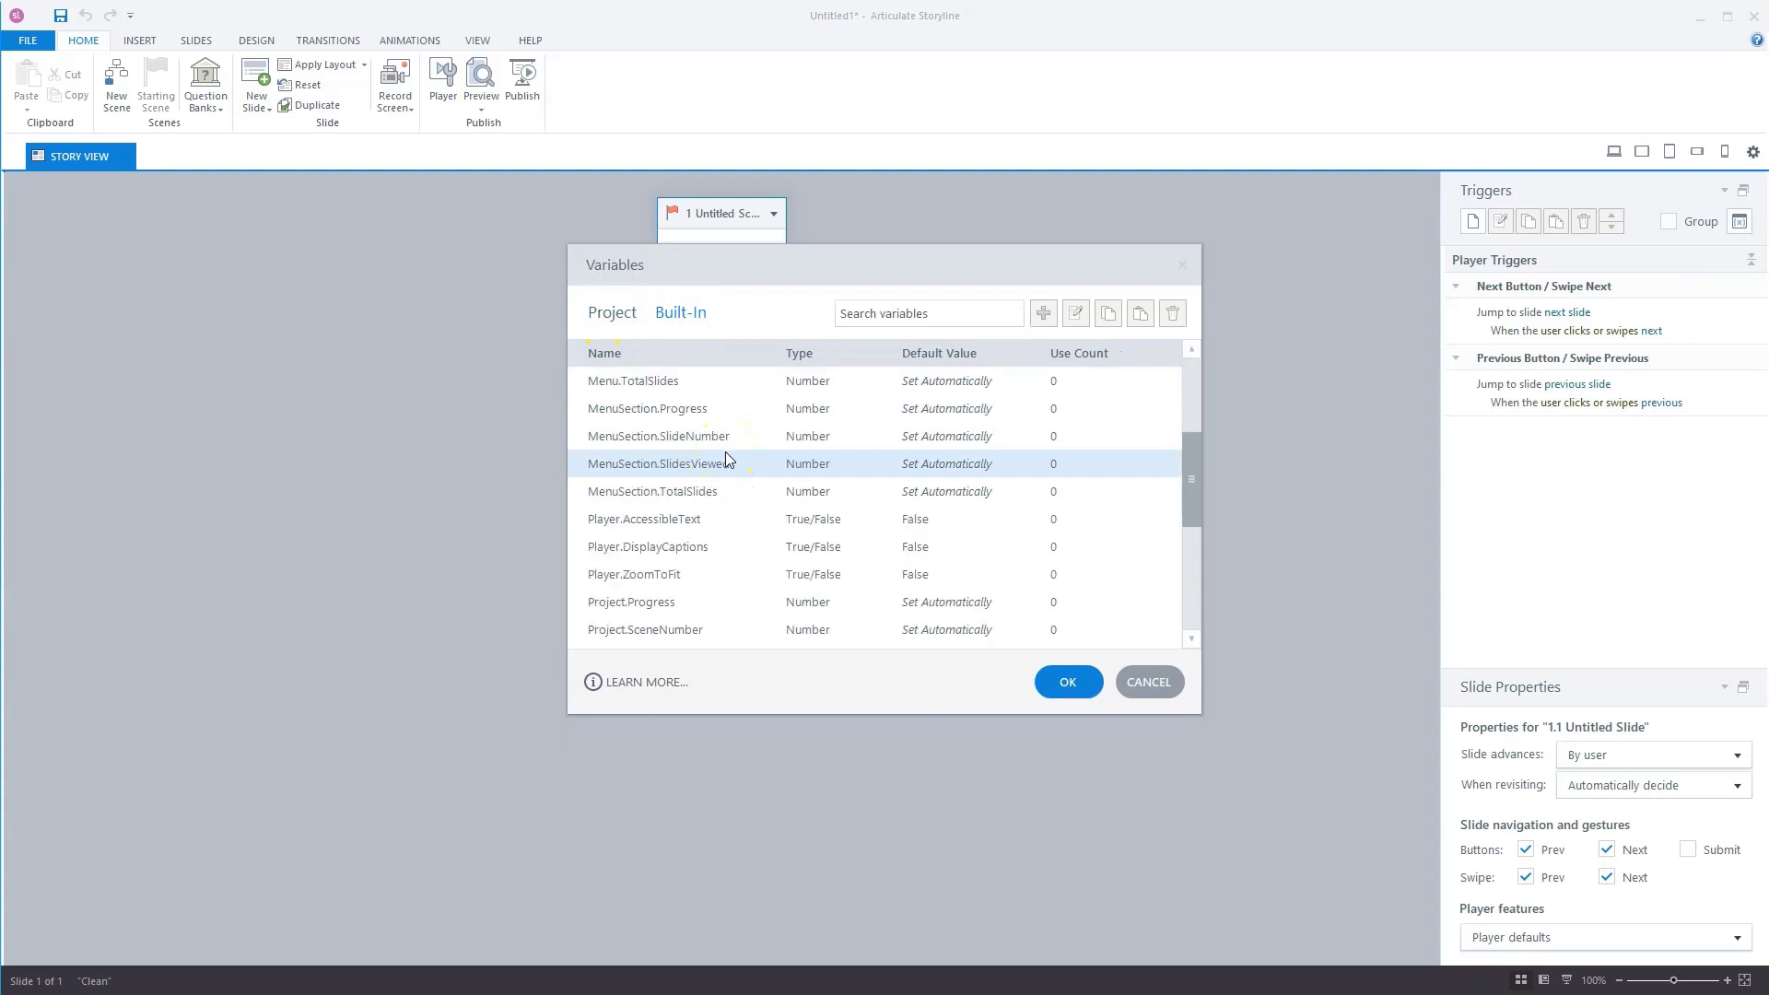
pyautogui.scroll(-2, 726, 453)
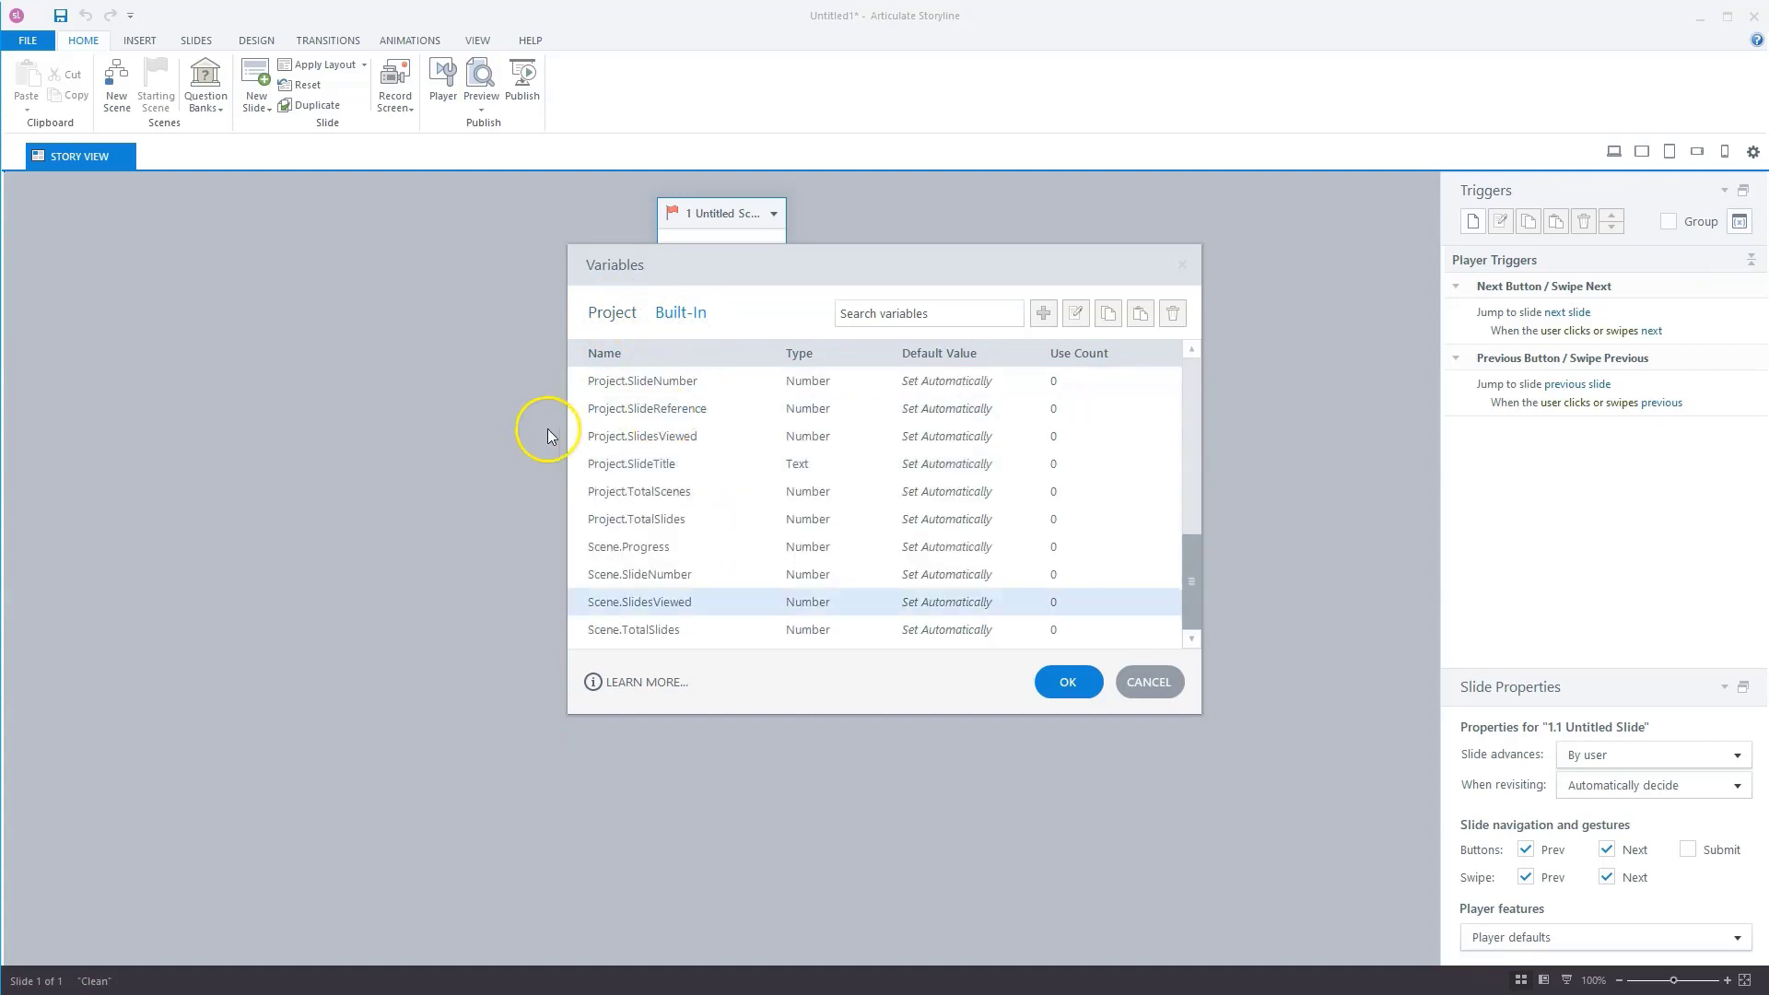
# Close the variables list and open slide 1.1 in the slide editor
pyautogui.click(1064, 672)
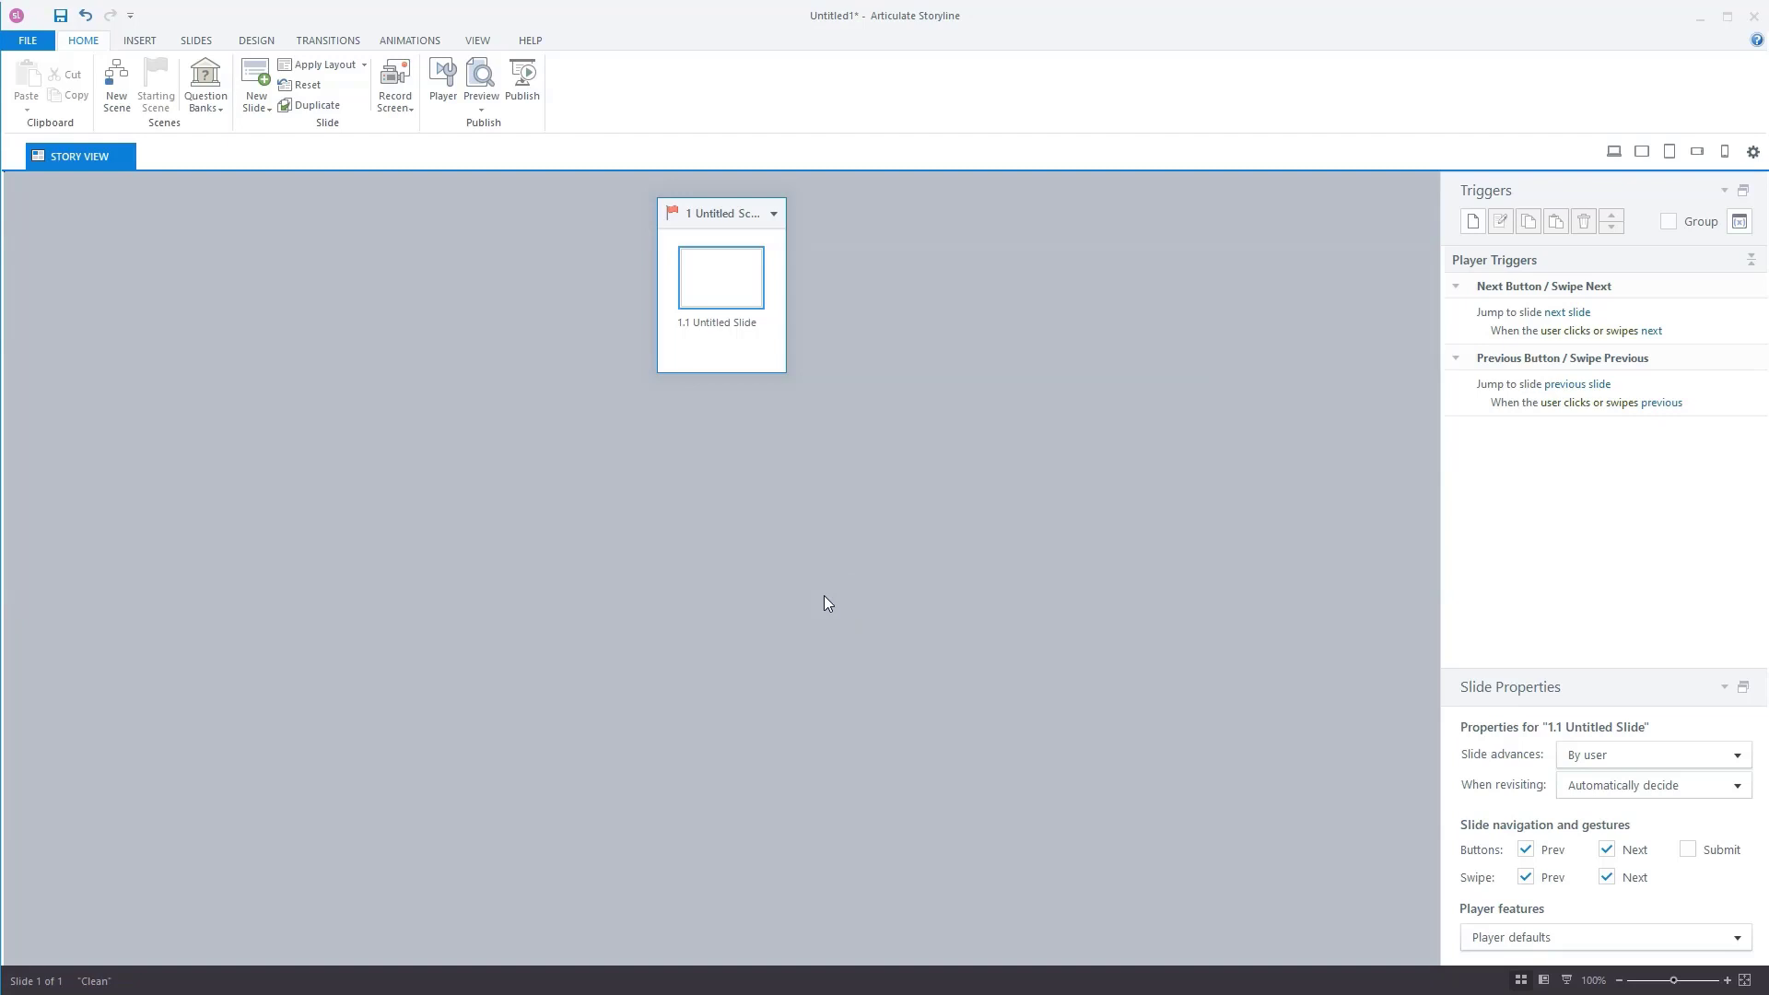
pyautogui.doubleClick(709, 278)
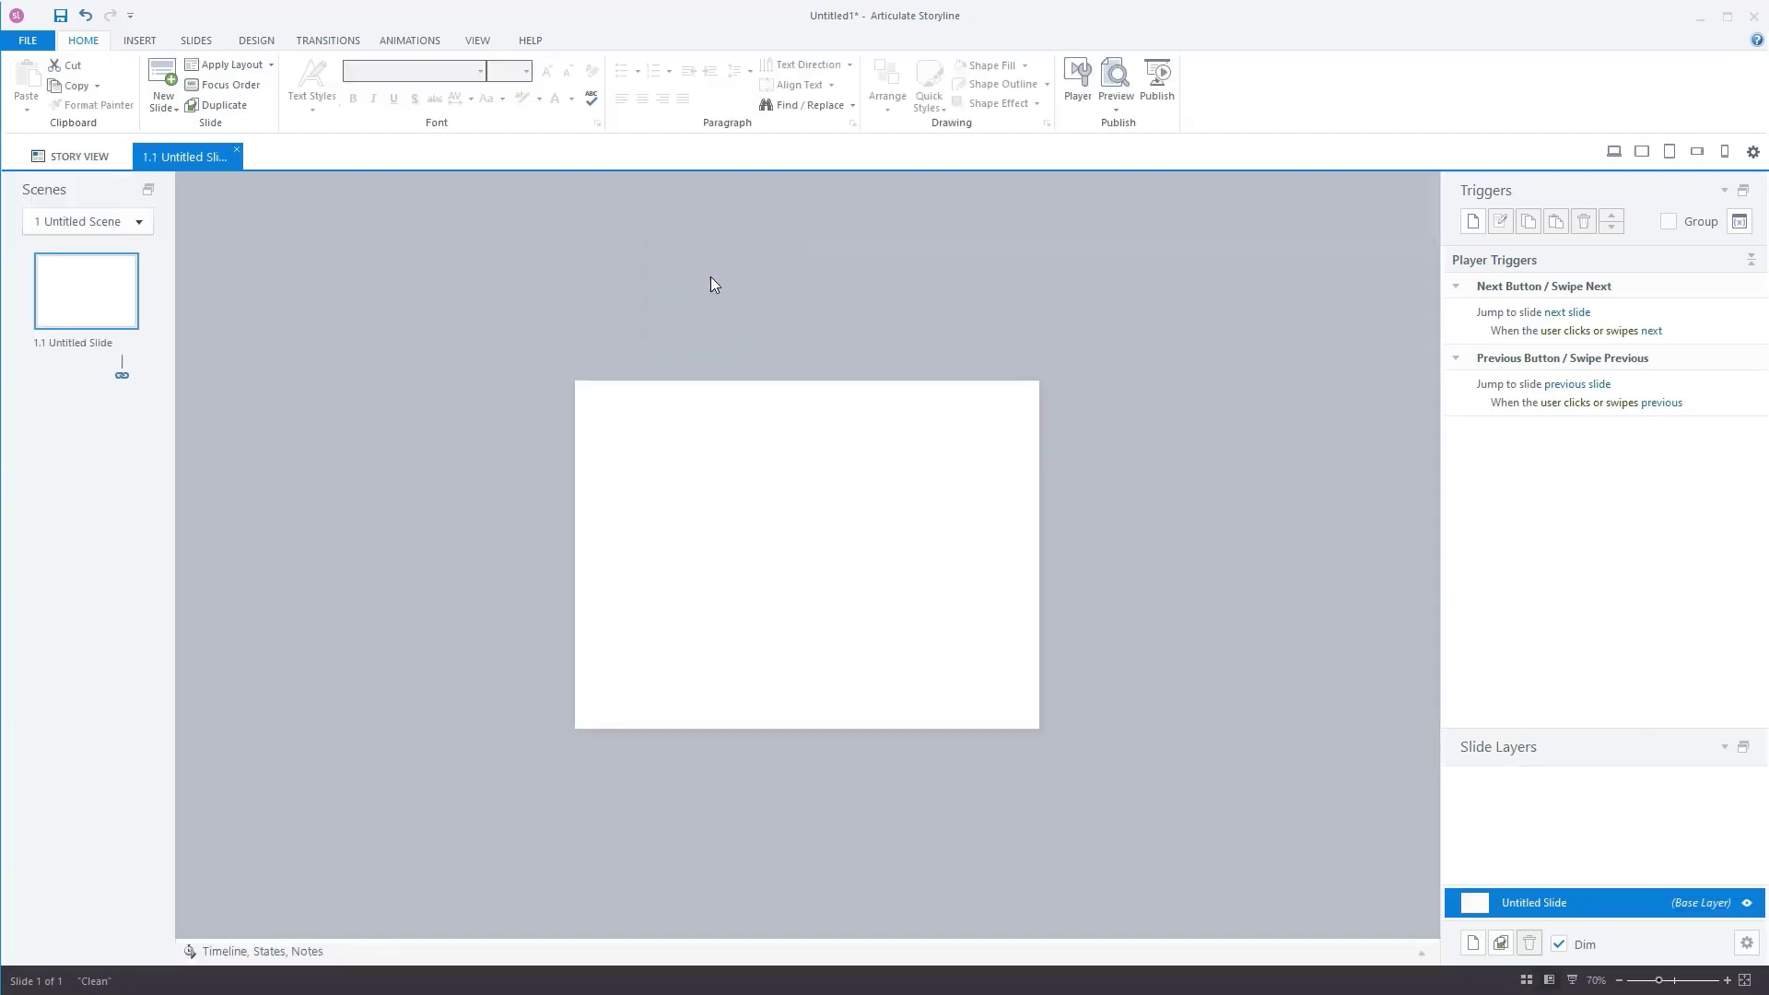
pyautogui.click(196, 40)
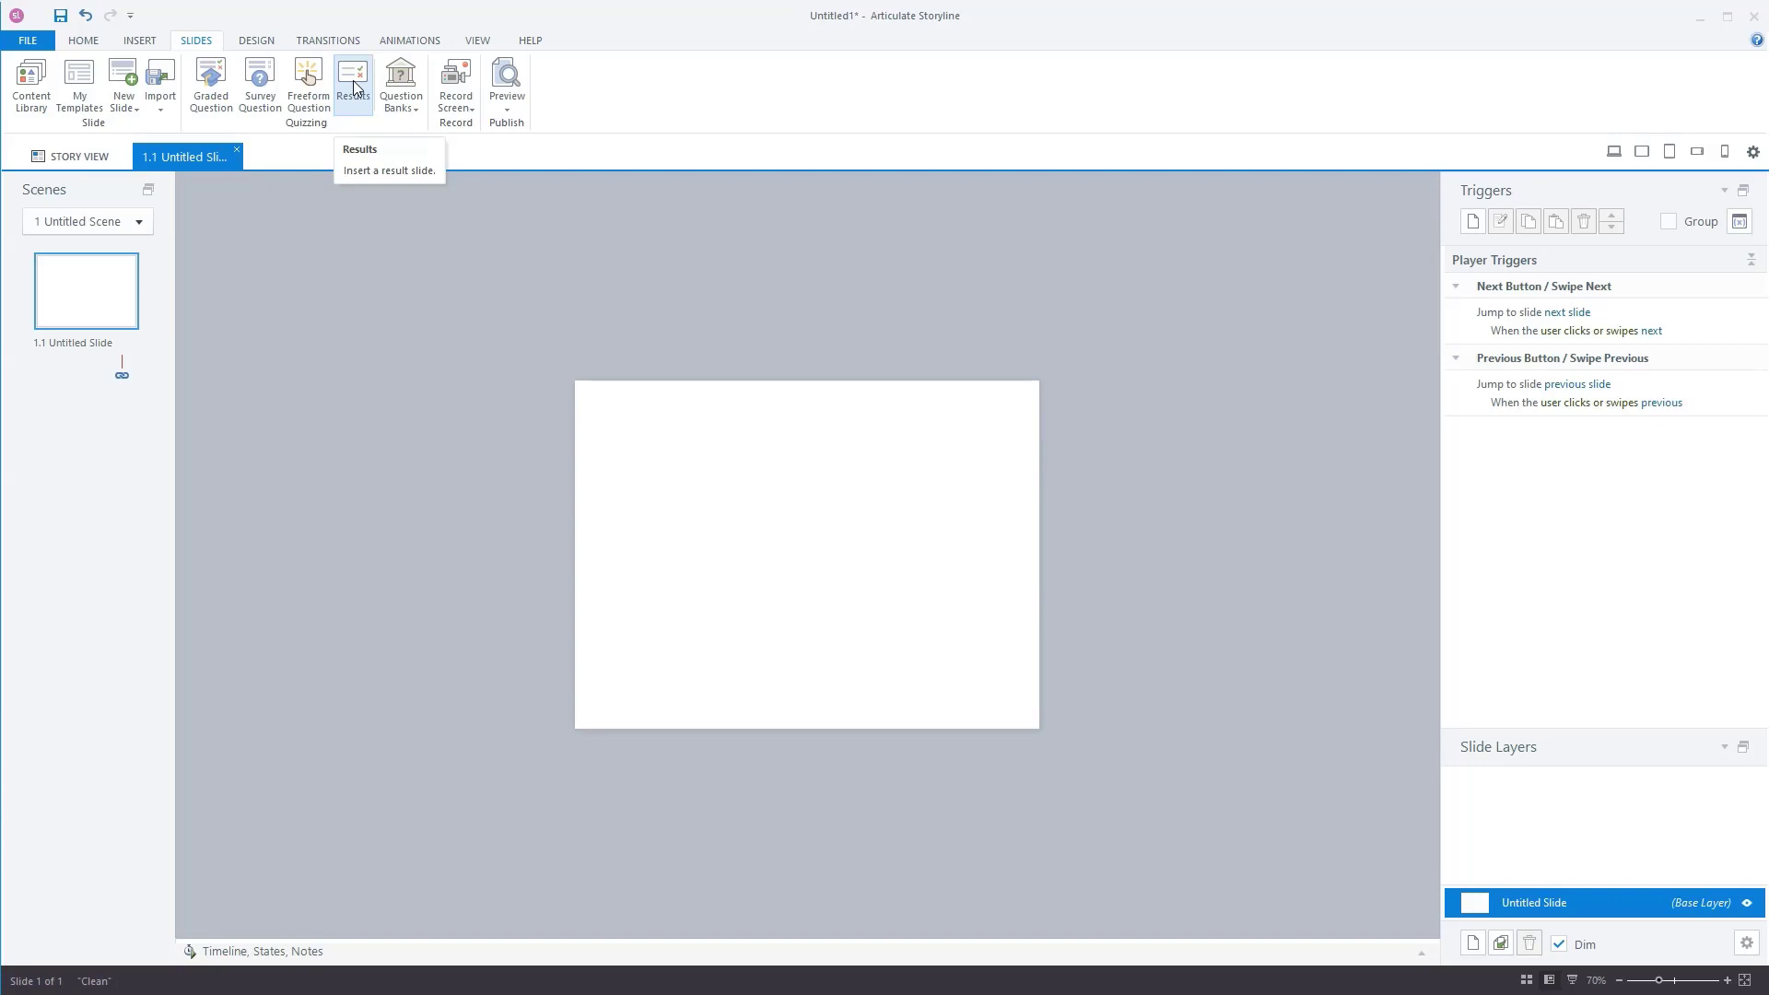
# Insert the Synergy Multiple Choice and Quiz Results slides from the Content Library's Quizzing templates
pyautogui.click(36, 81)
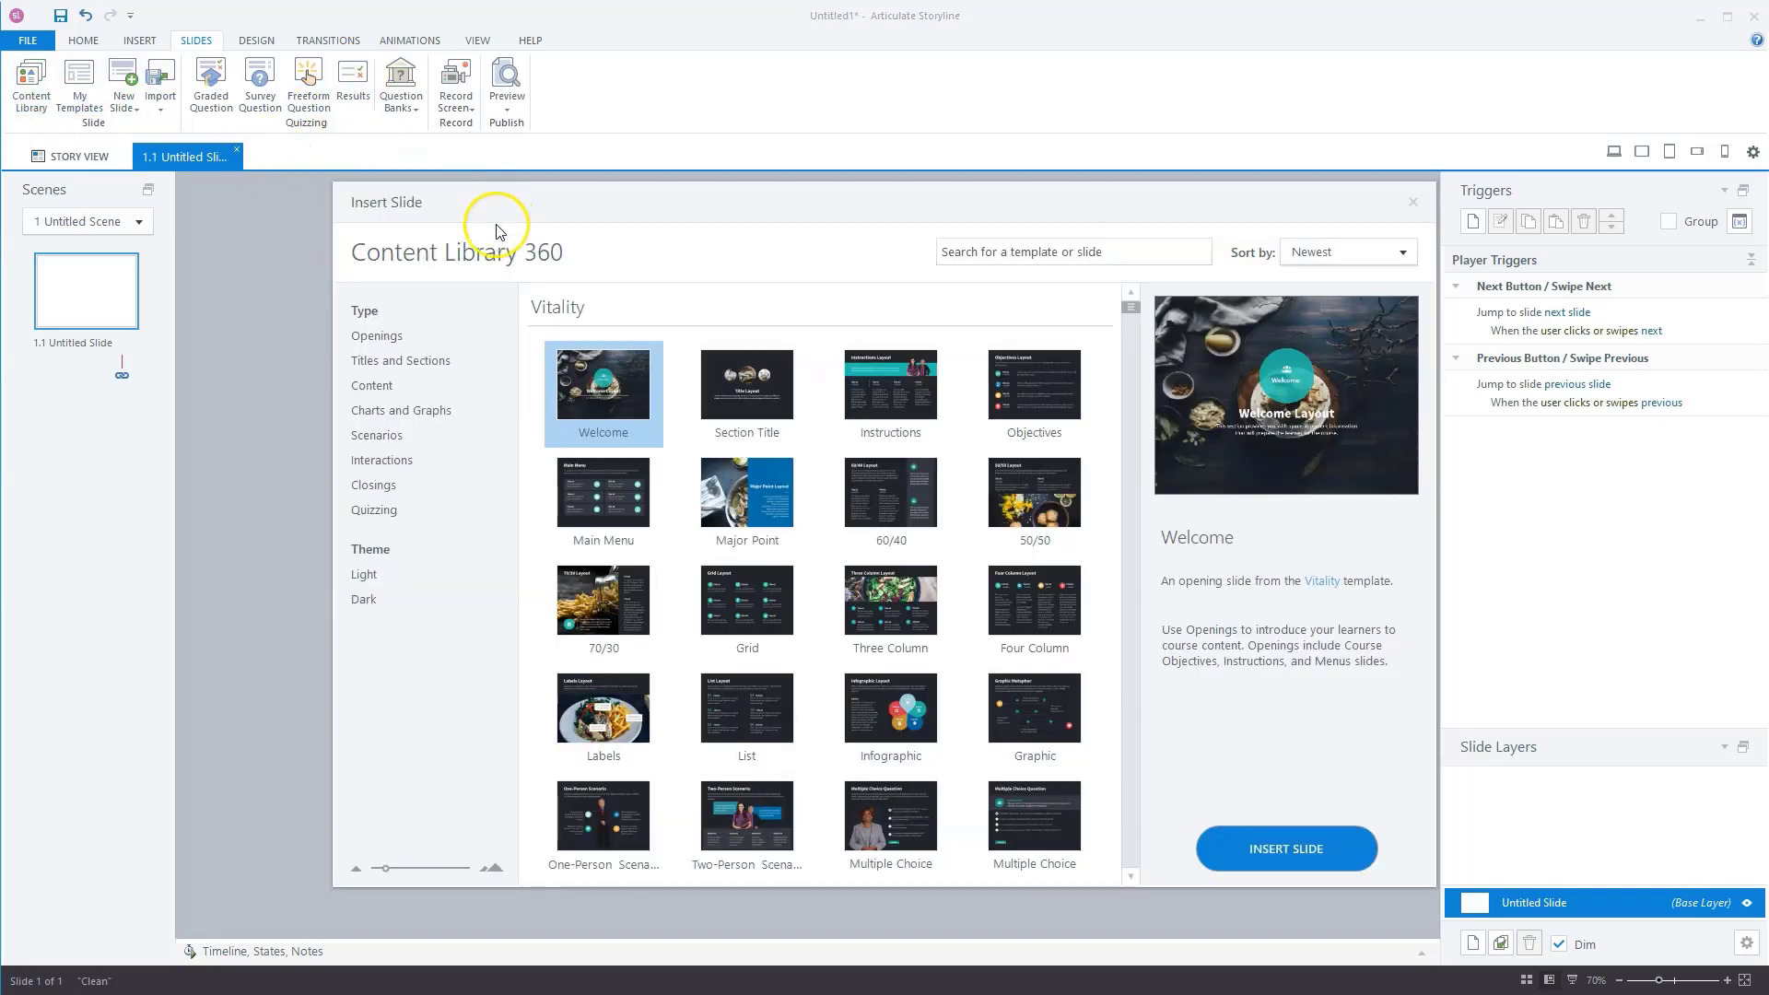
pyautogui.click(376, 509)
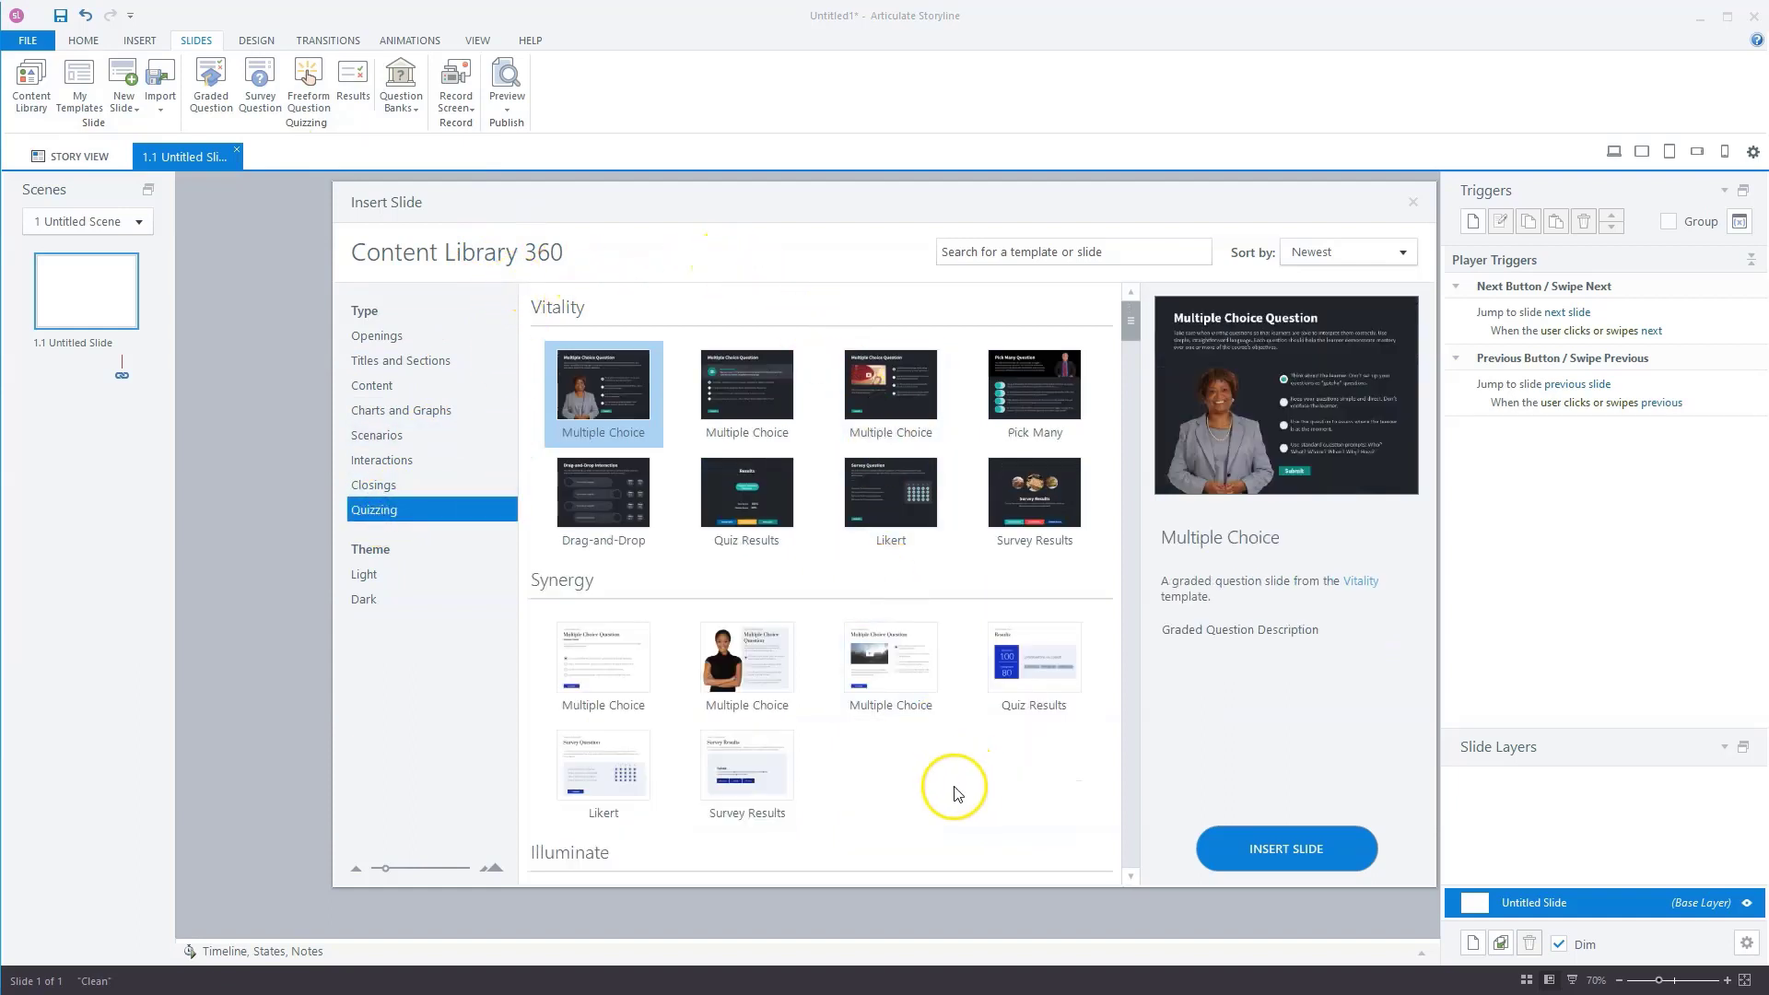
pyautogui.click(620, 661)
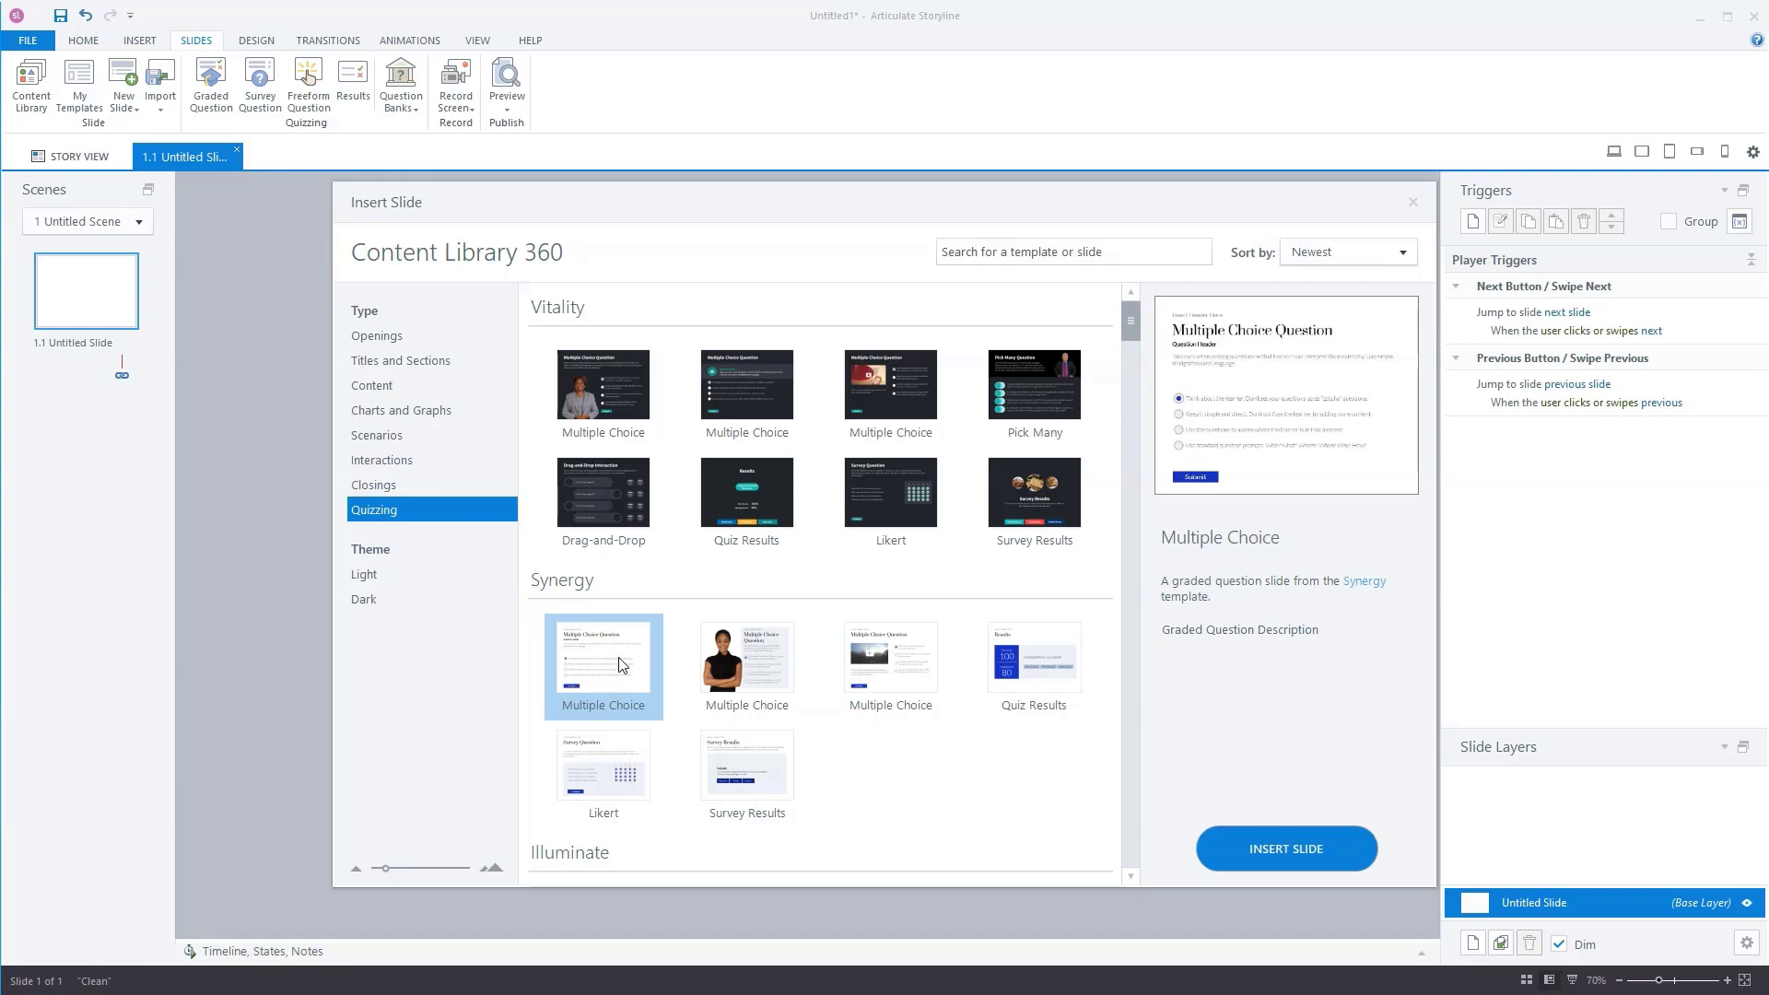
pyautogui.keyDown('ctrl'); pyautogui.click(1047, 663); pyautogui.keyUp('ctrl')
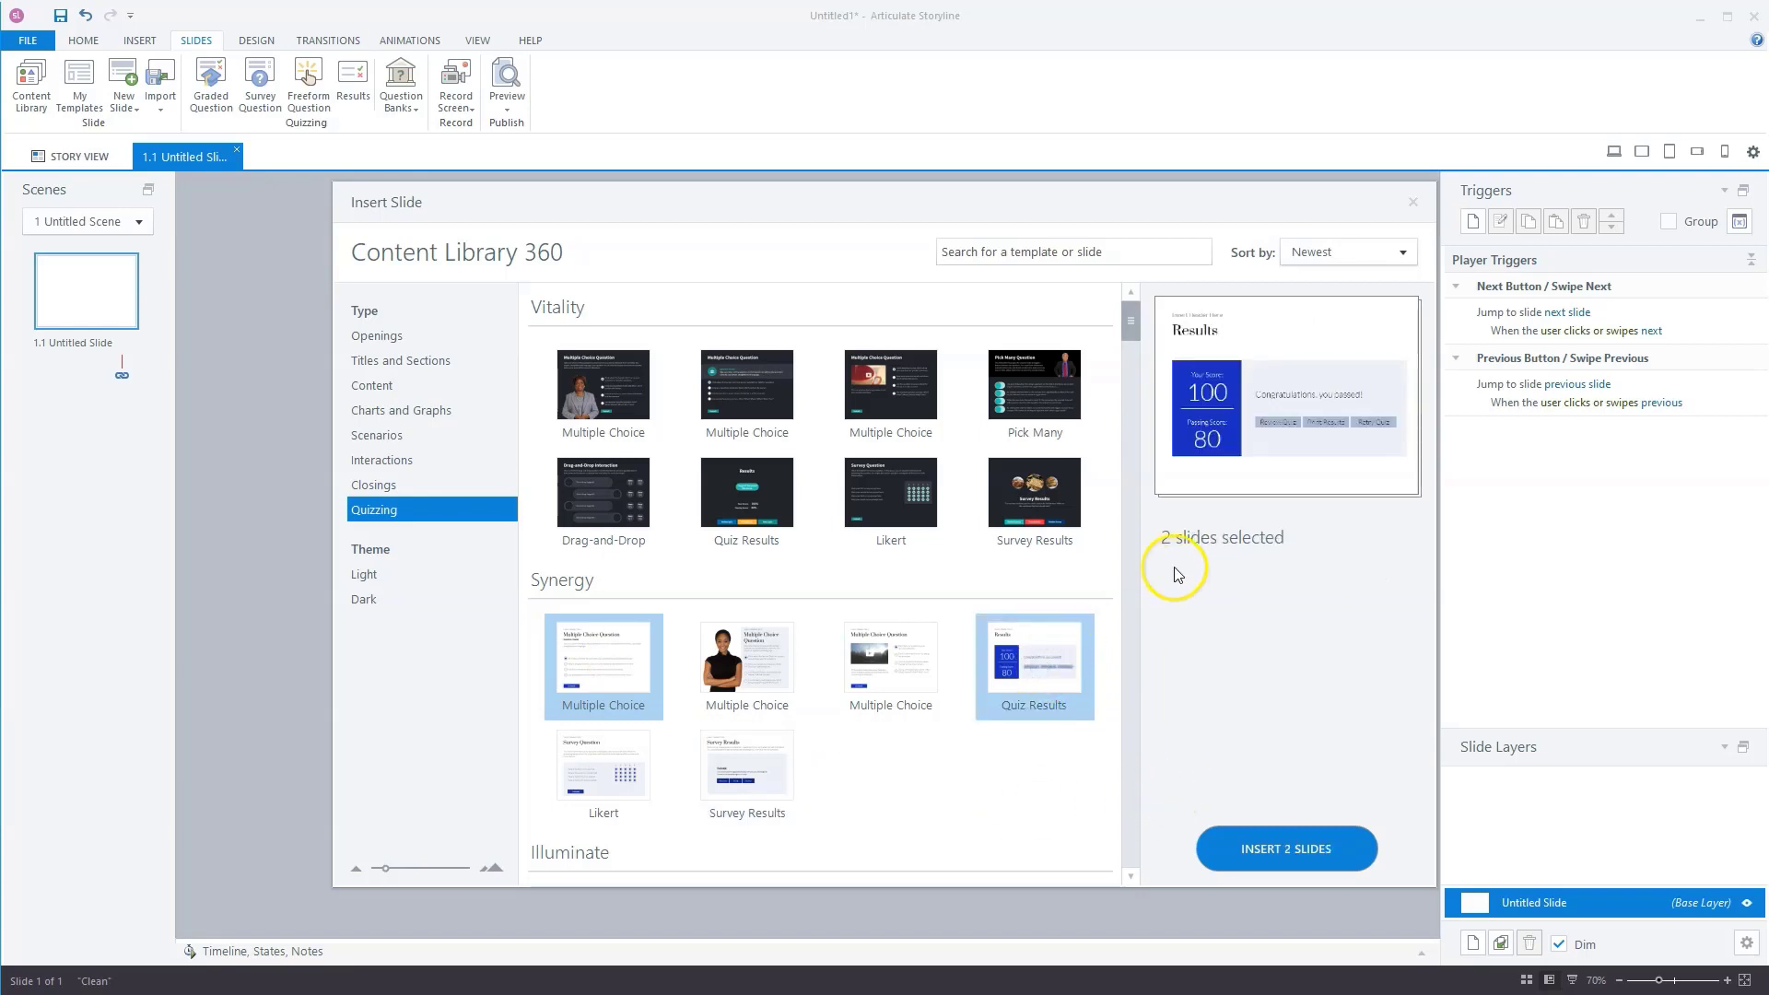
pyautogui.click(1278, 851)
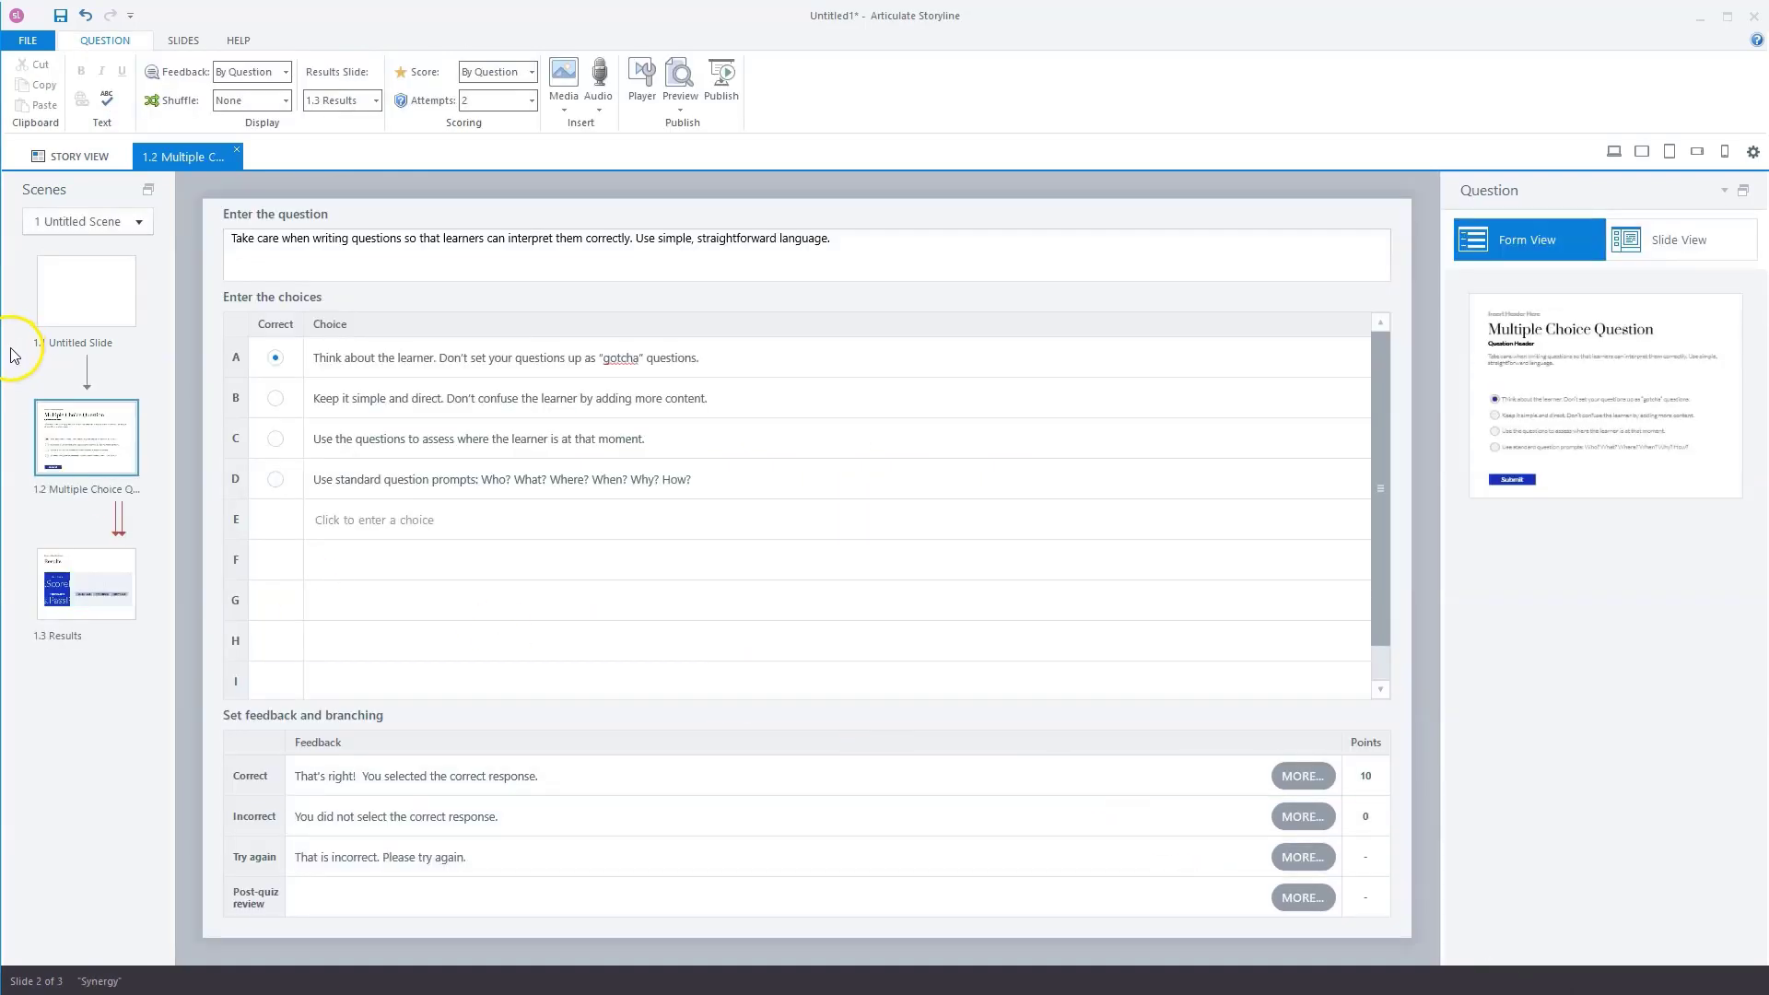
# Delete the blank untitled slide 1.1
pyautogui.click(97, 273)
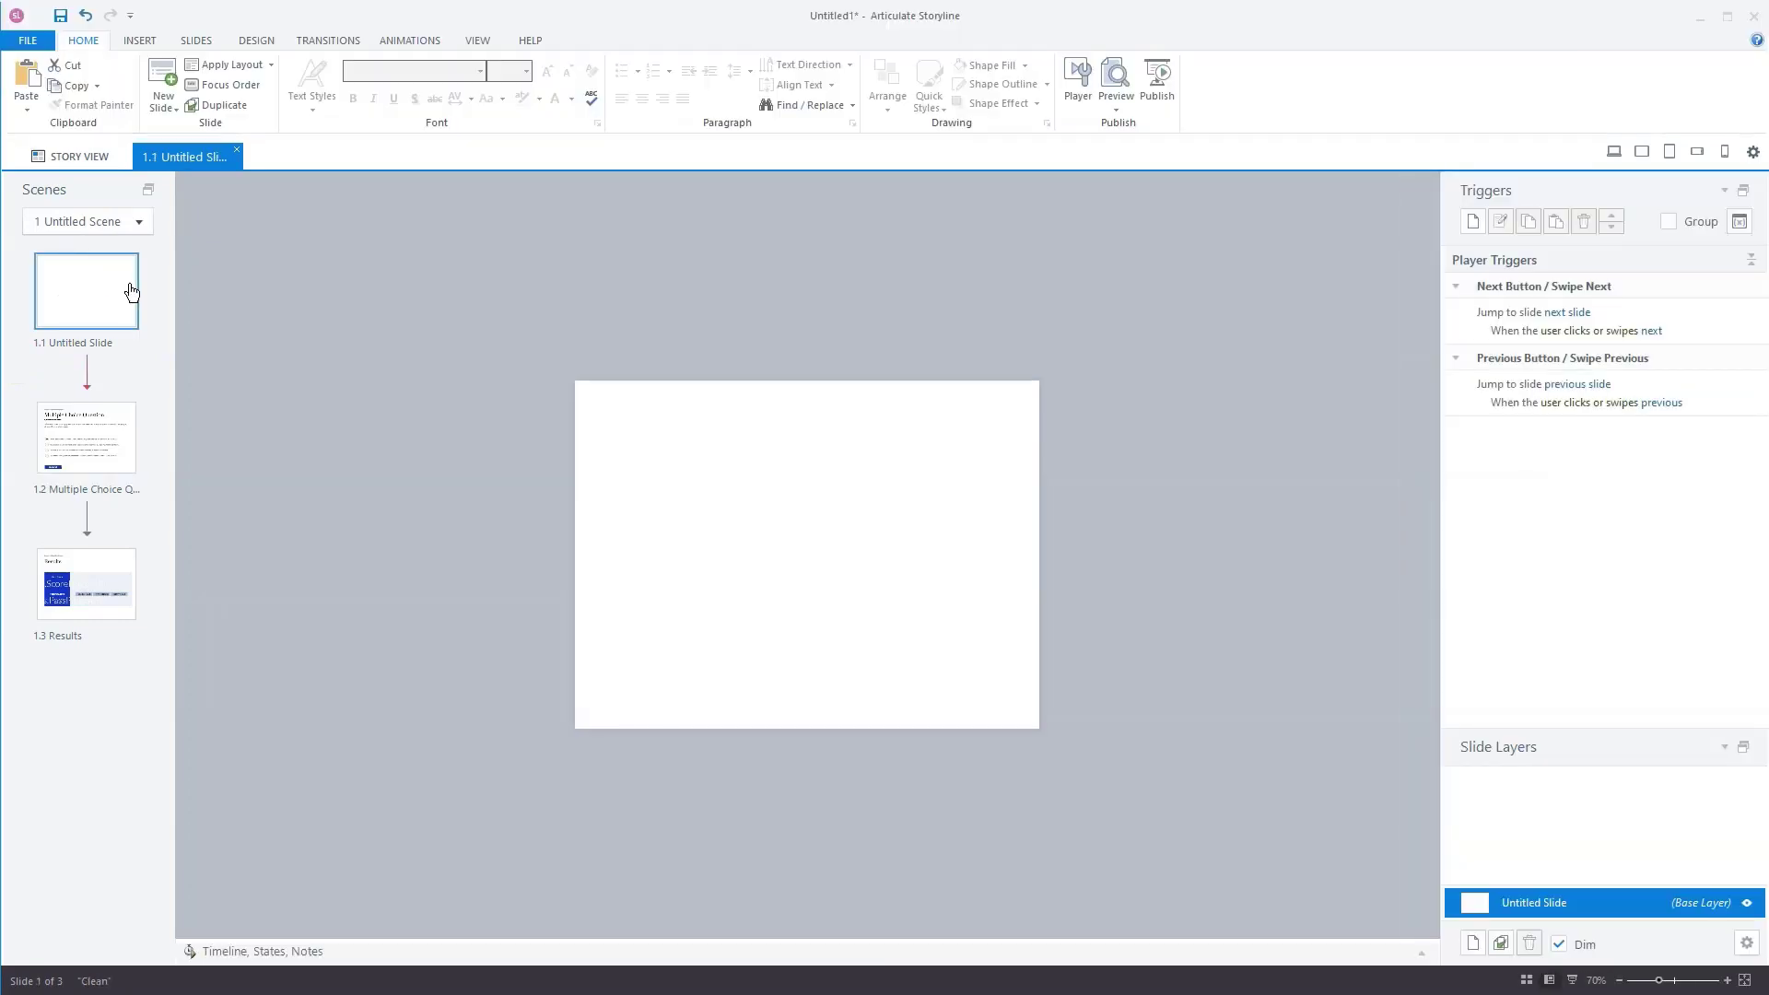
pyautogui.press('Delete')
pyautogui.click(912, 562)
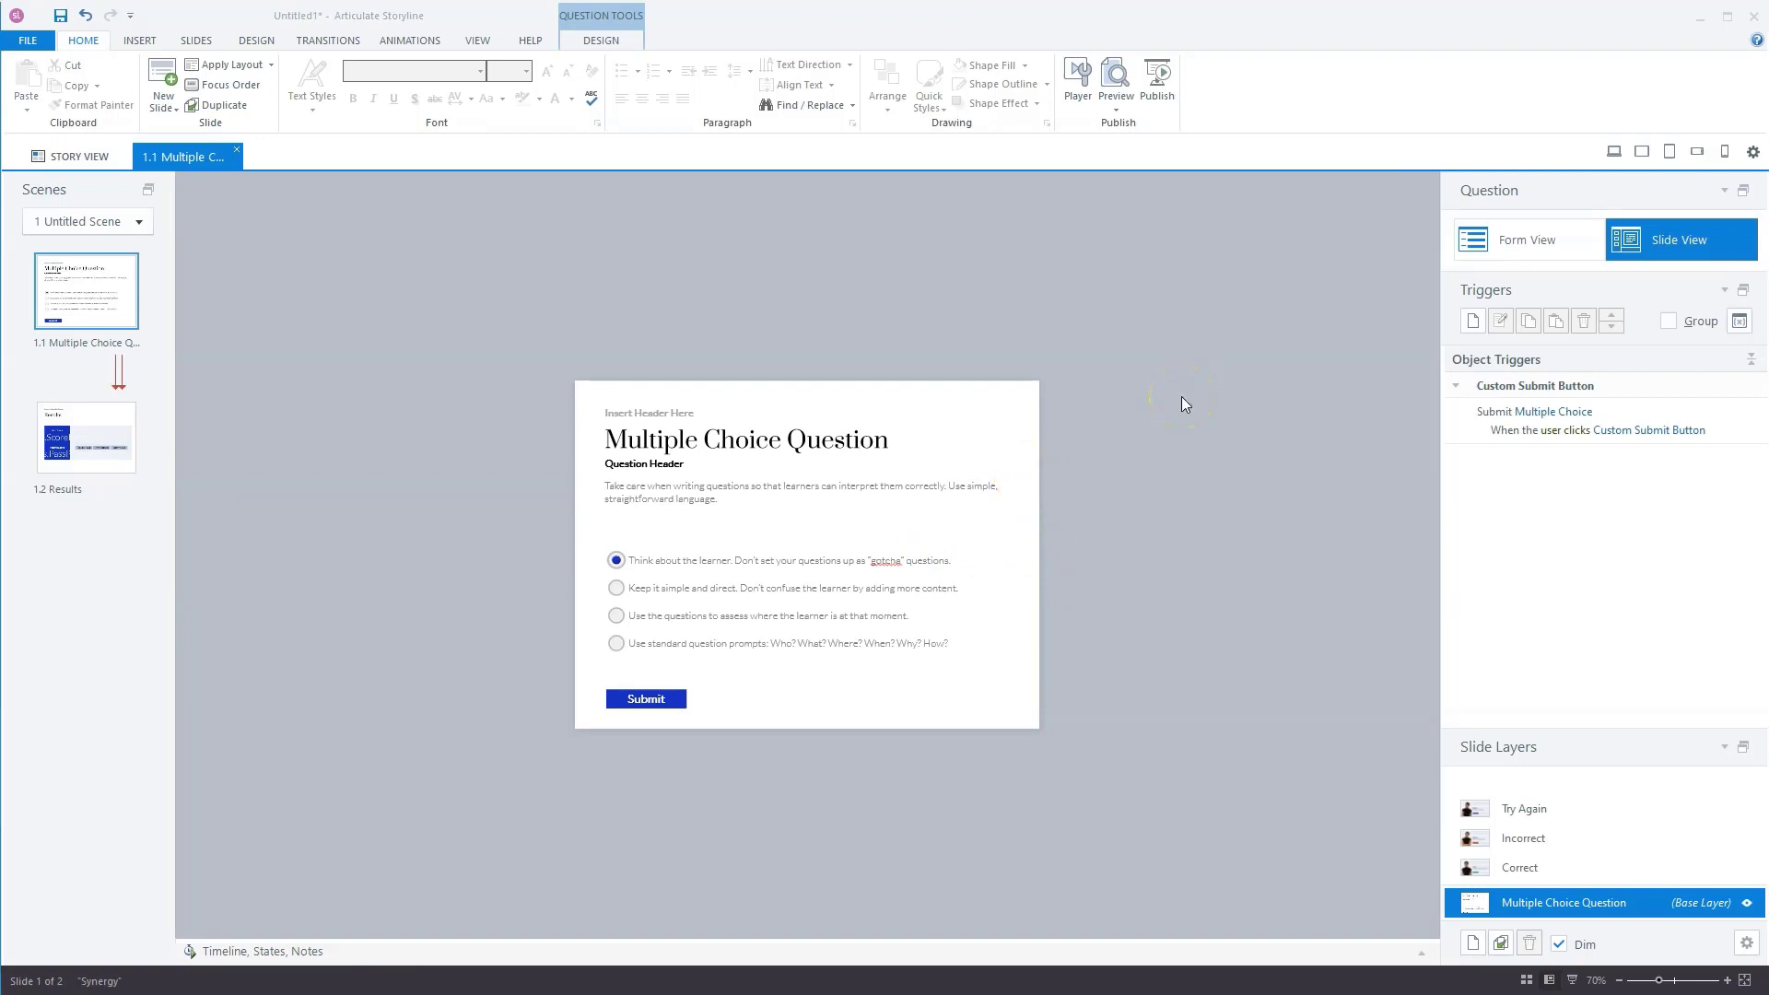
pyautogui.click(1740, 321)
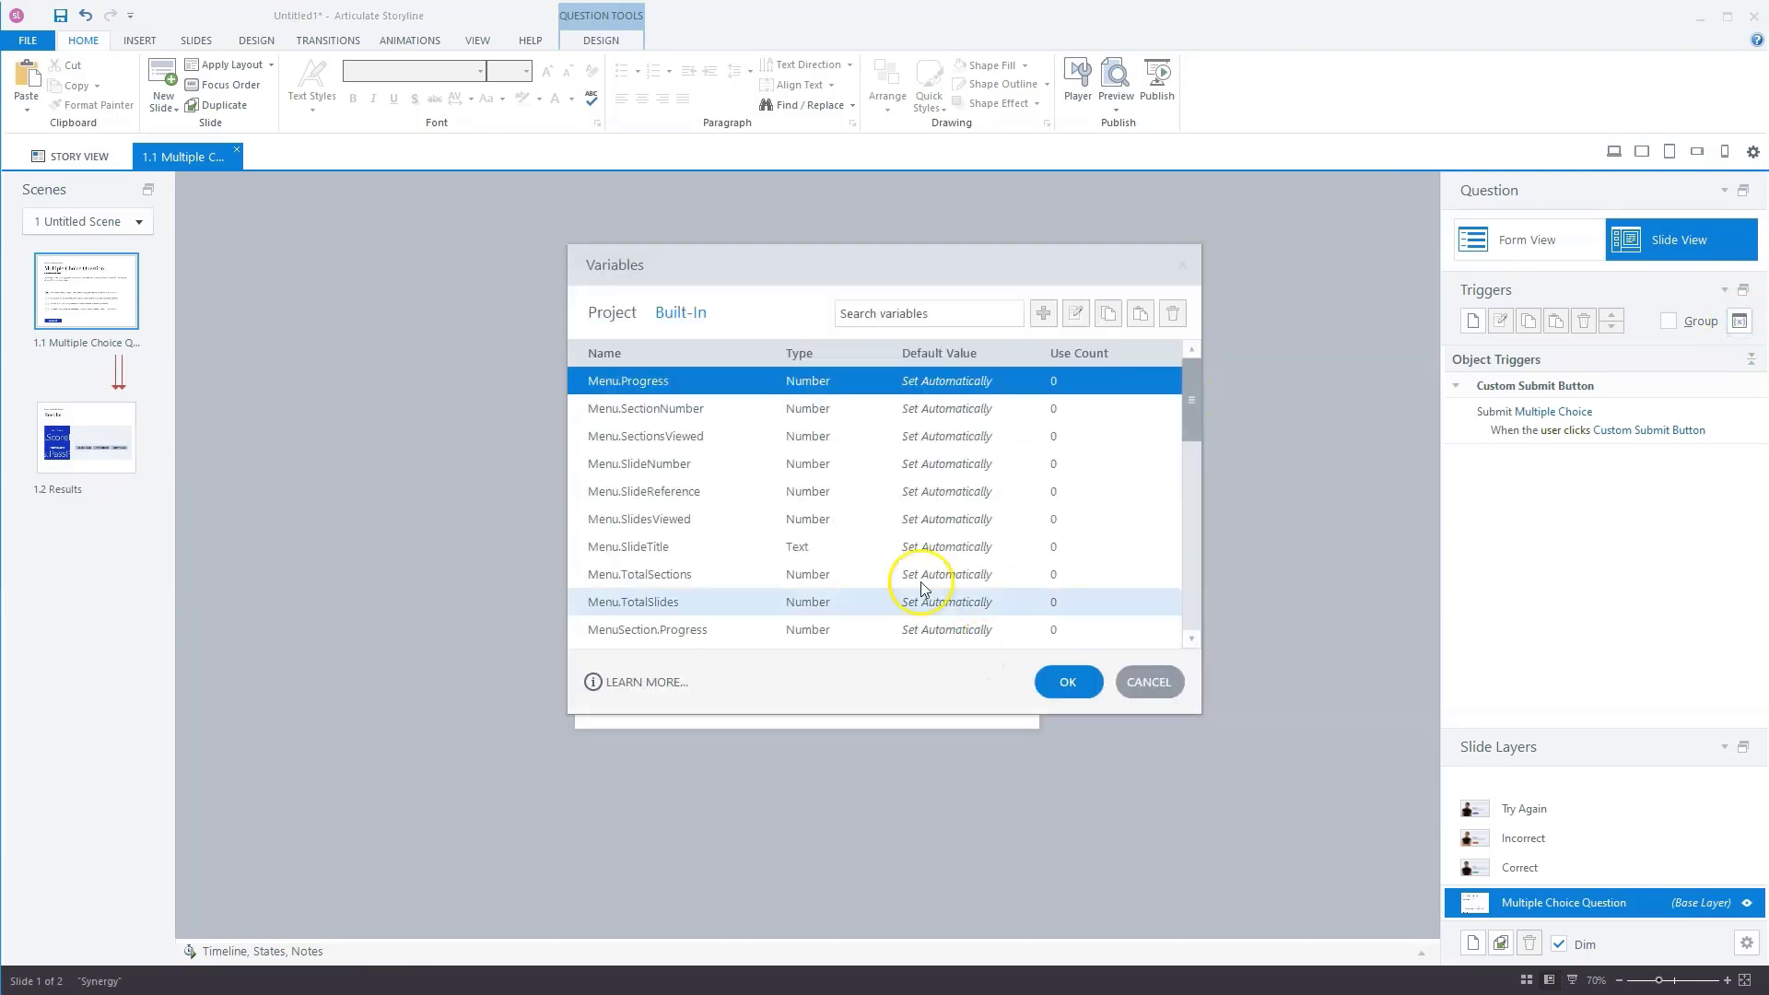
pyautogui.scroll(-1, 667, 477)
pyautogui.scroll(-6, 672, 474)
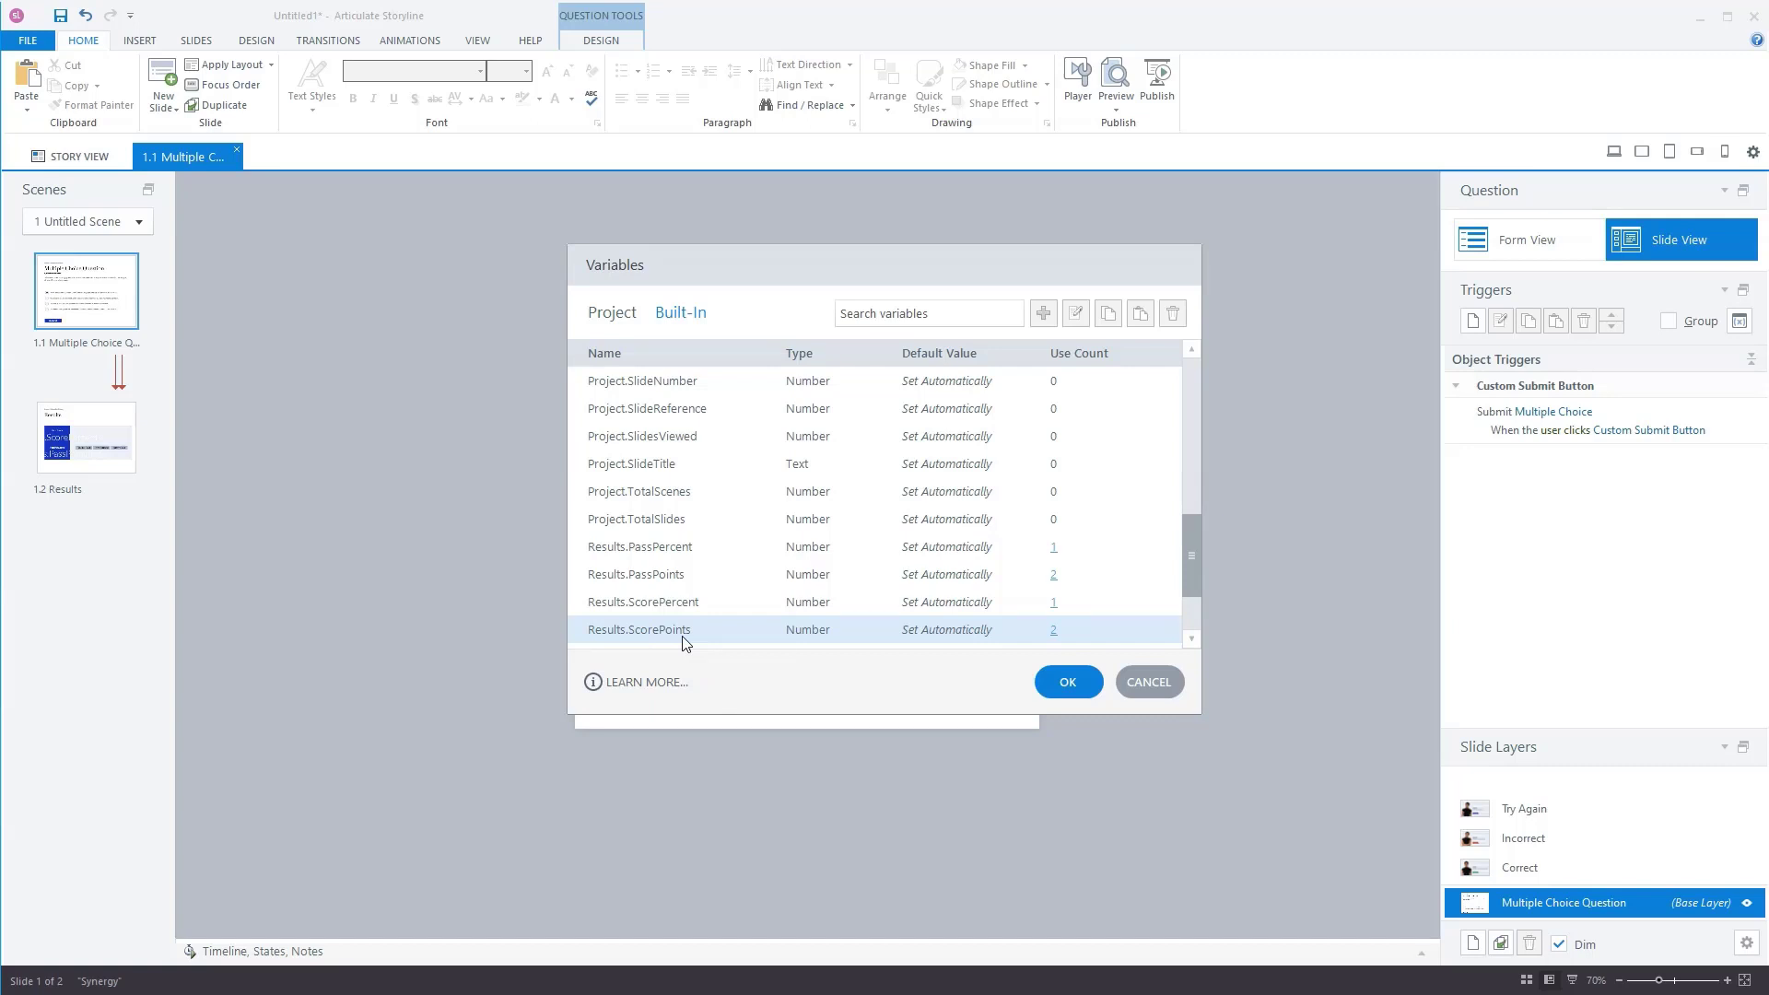
pyautogui.click(1065, 683)
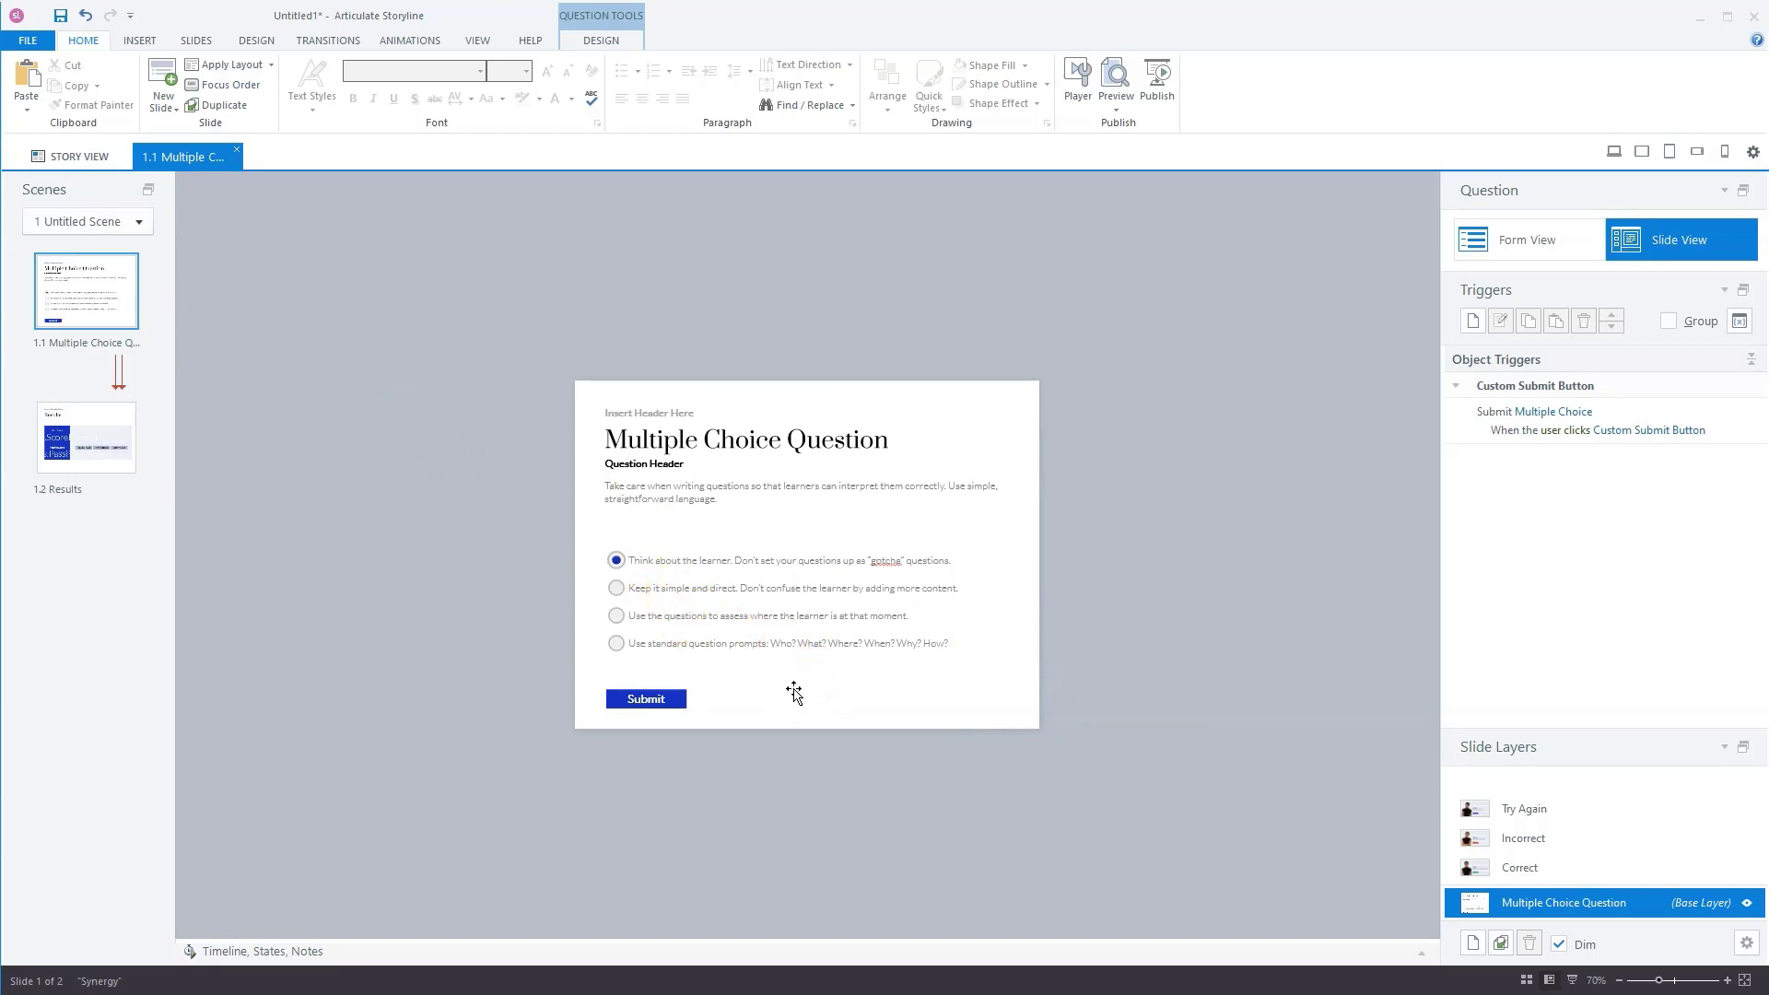
# Add a text box beside Submit reading 'score:' followed by the Results.ScorePoints reference
pyautogui.click(747, 698)
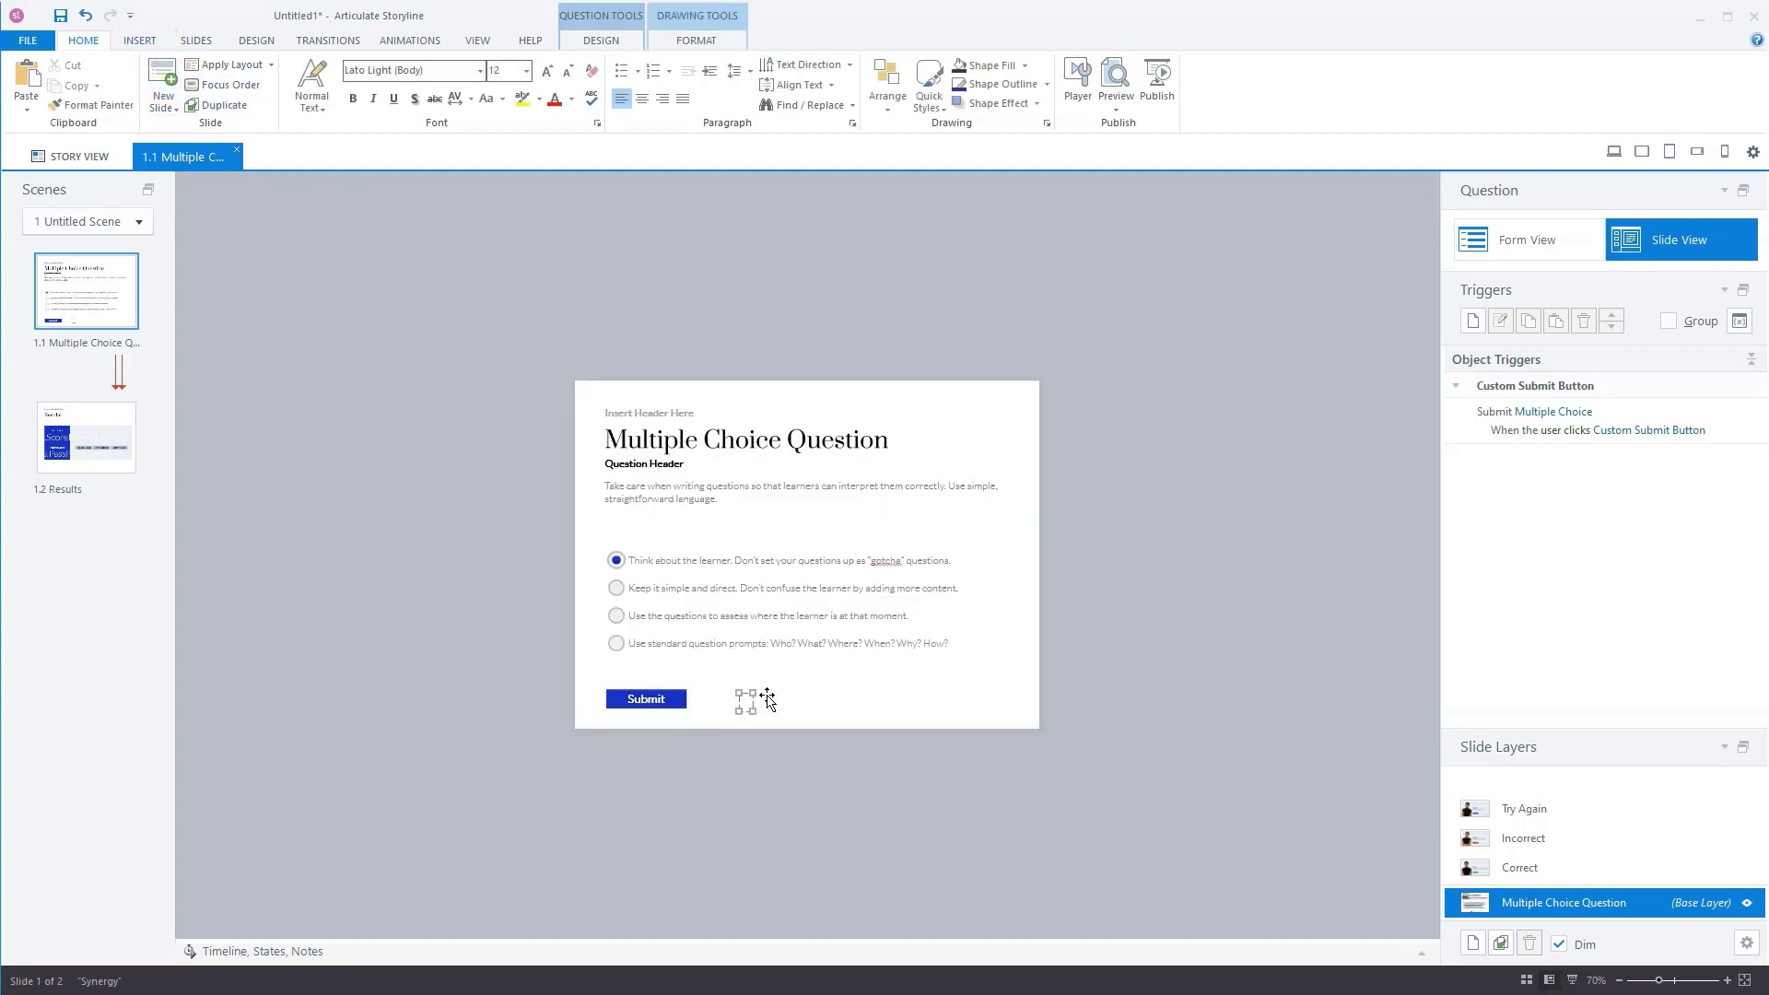
pyautogui.write('score:')
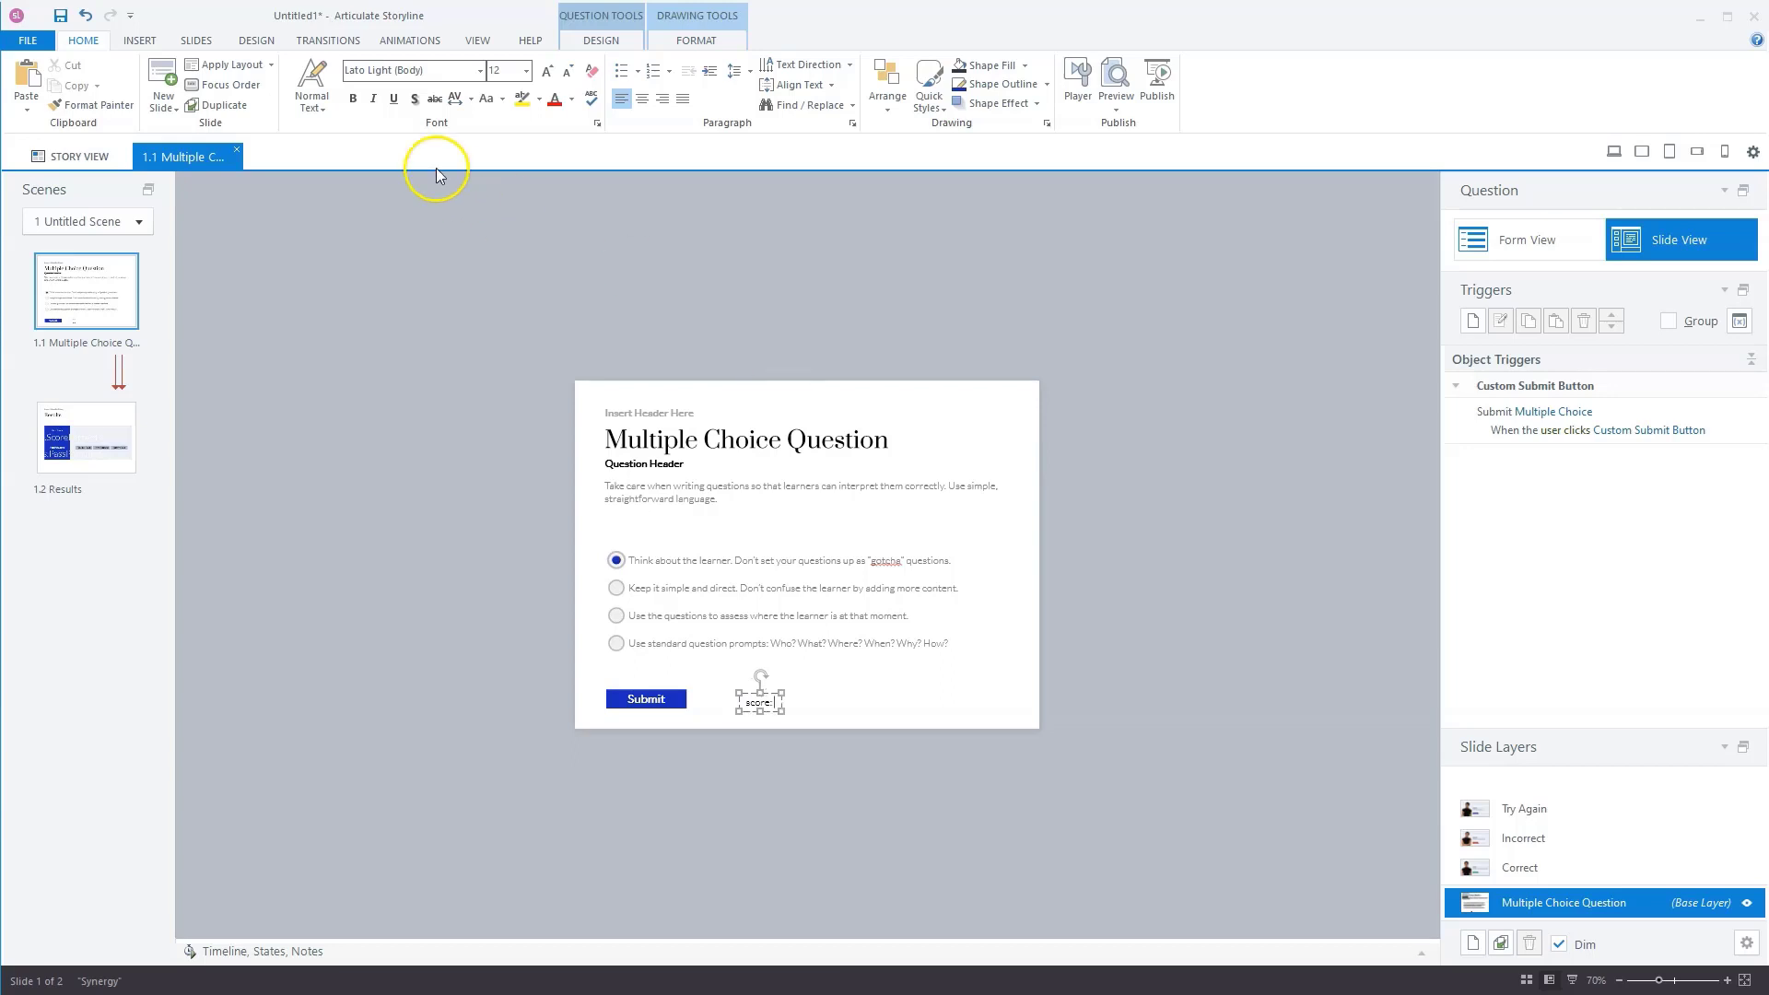
pyautogui.click(139, 39)
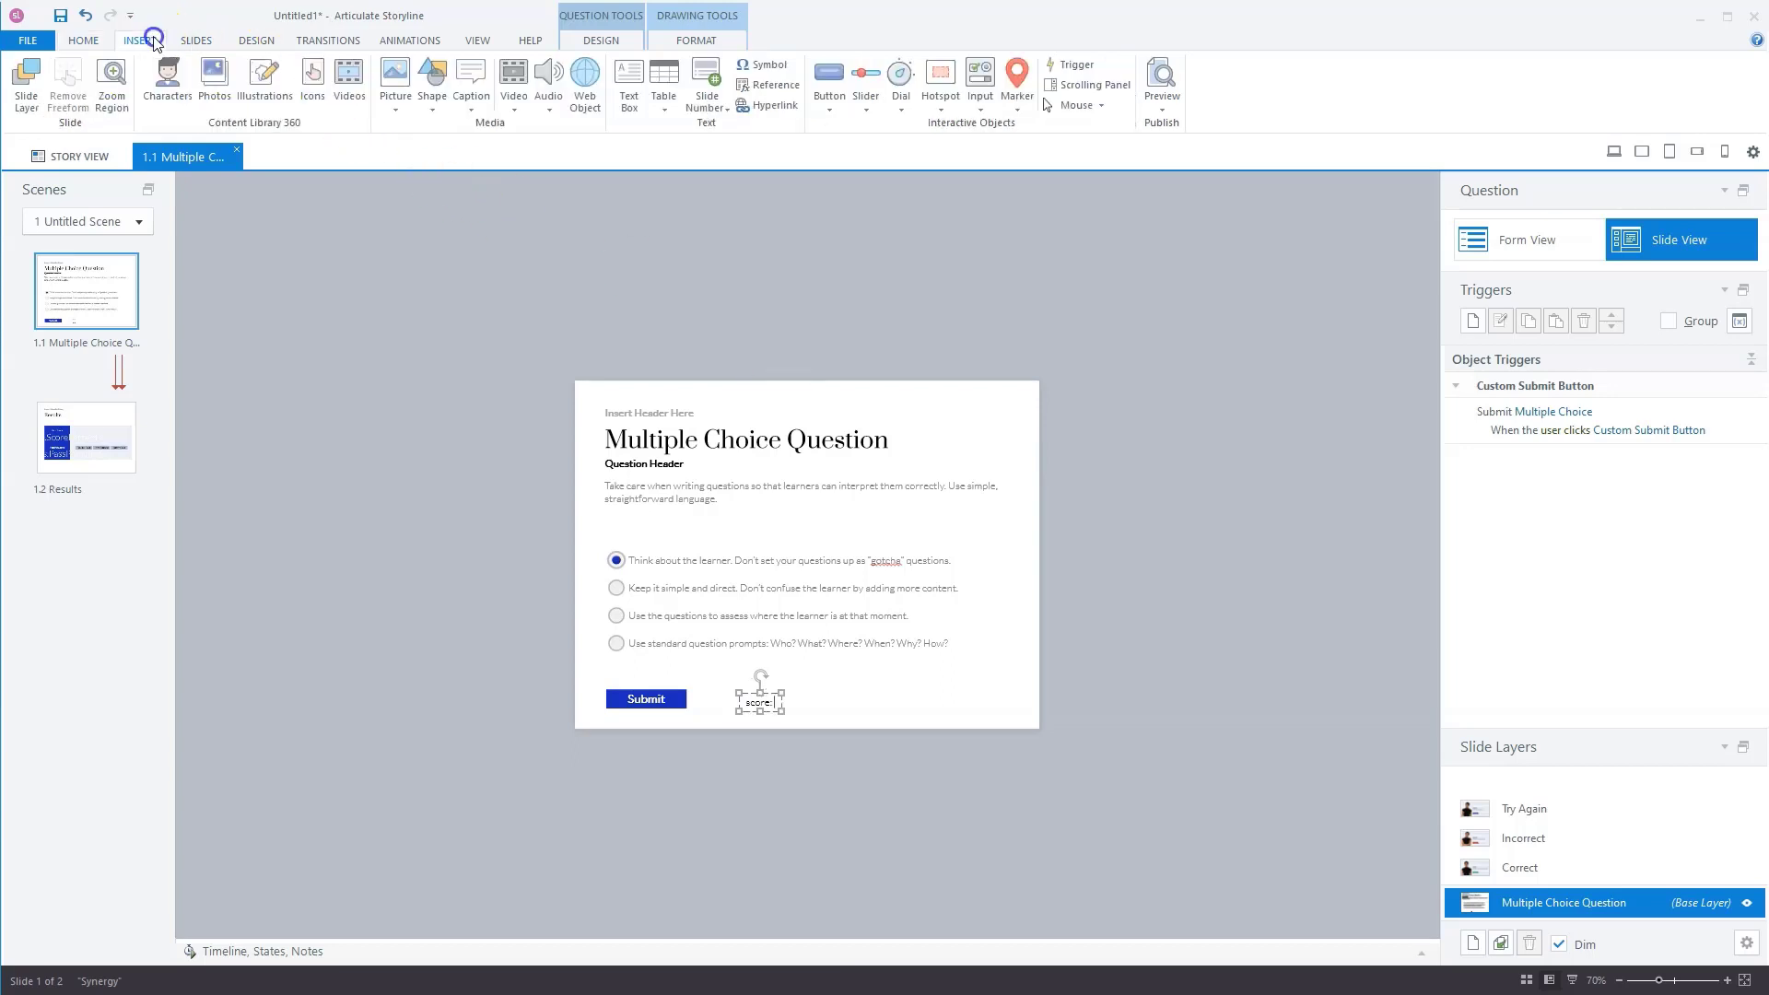
pyautogui.click(768, 85)
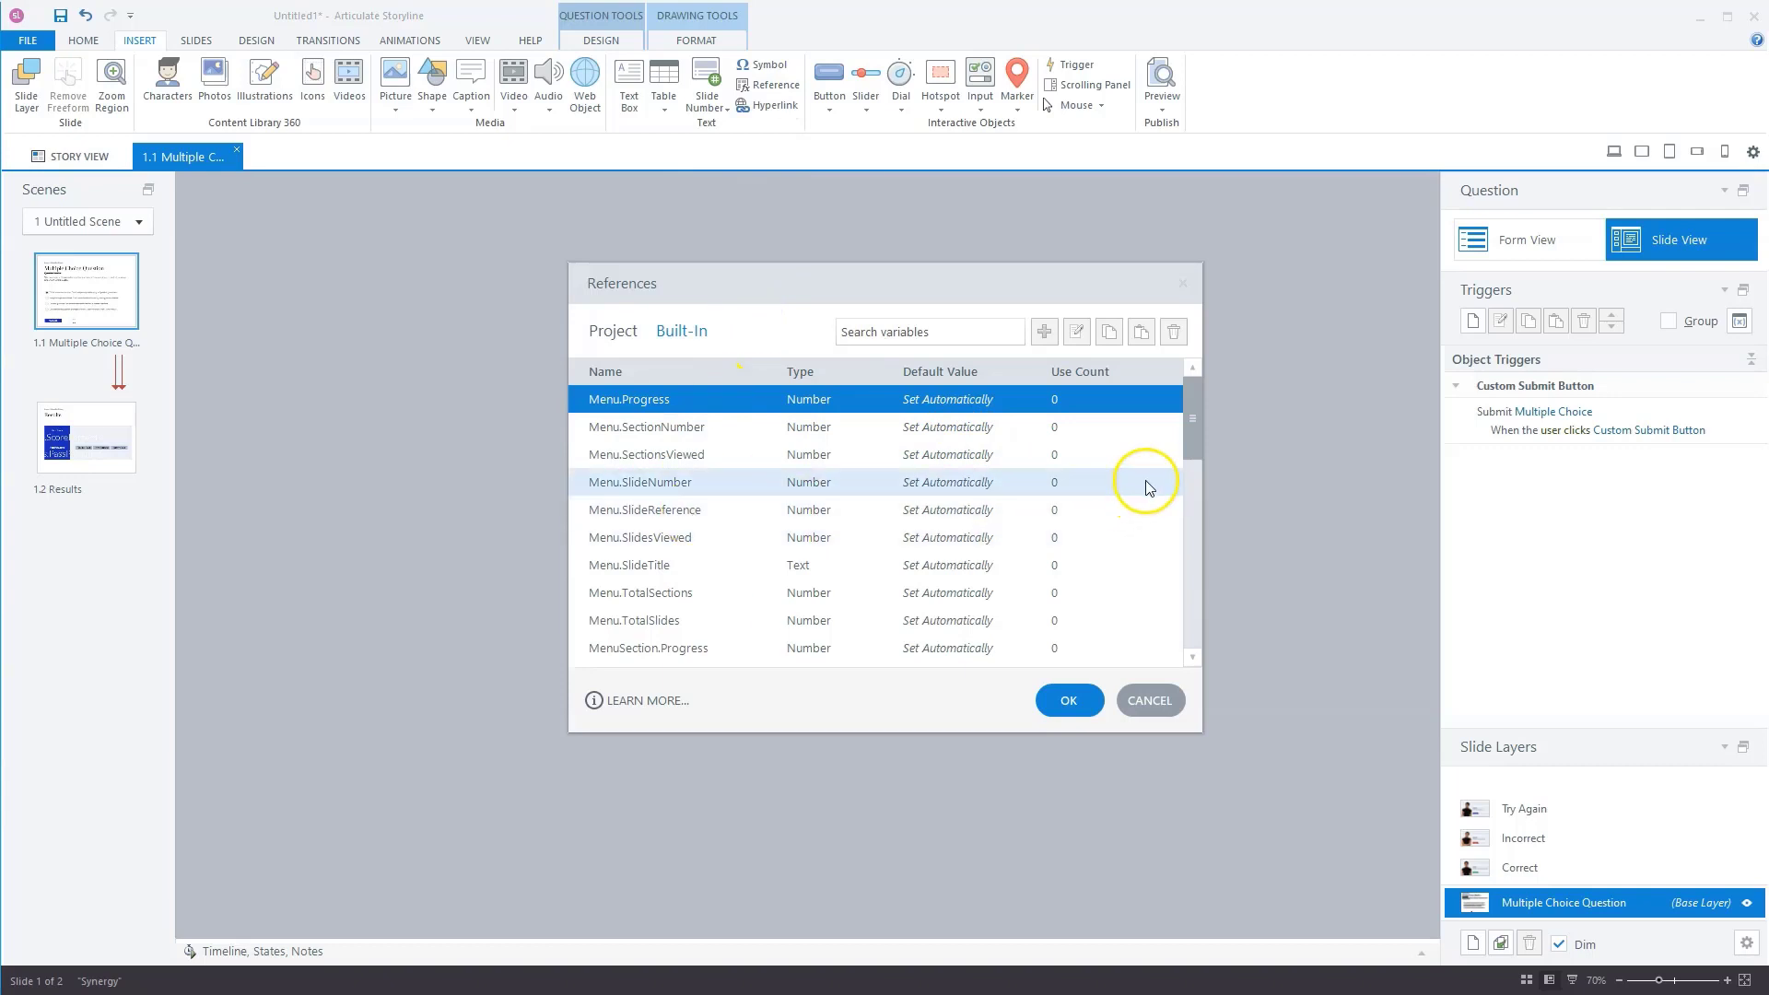
pyautogui.moveTo(1192, 427); pyautogui.dragTo(1197, 620)
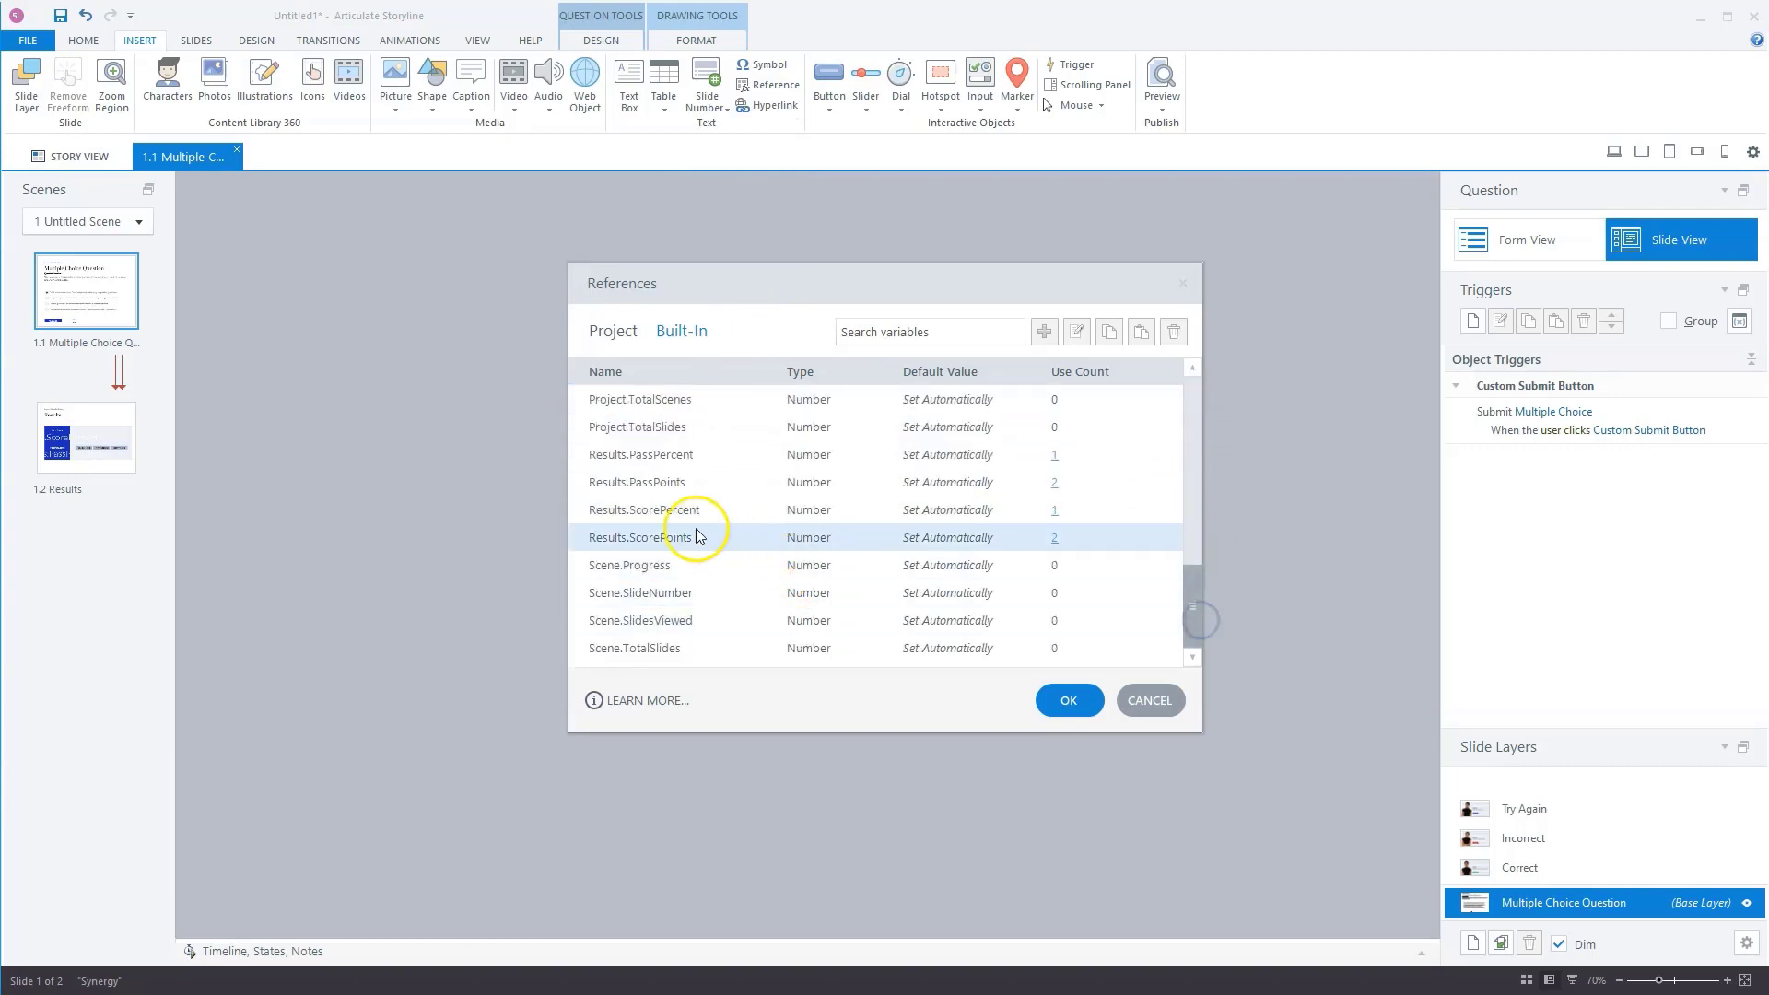
pyautogui.click(639, 537)
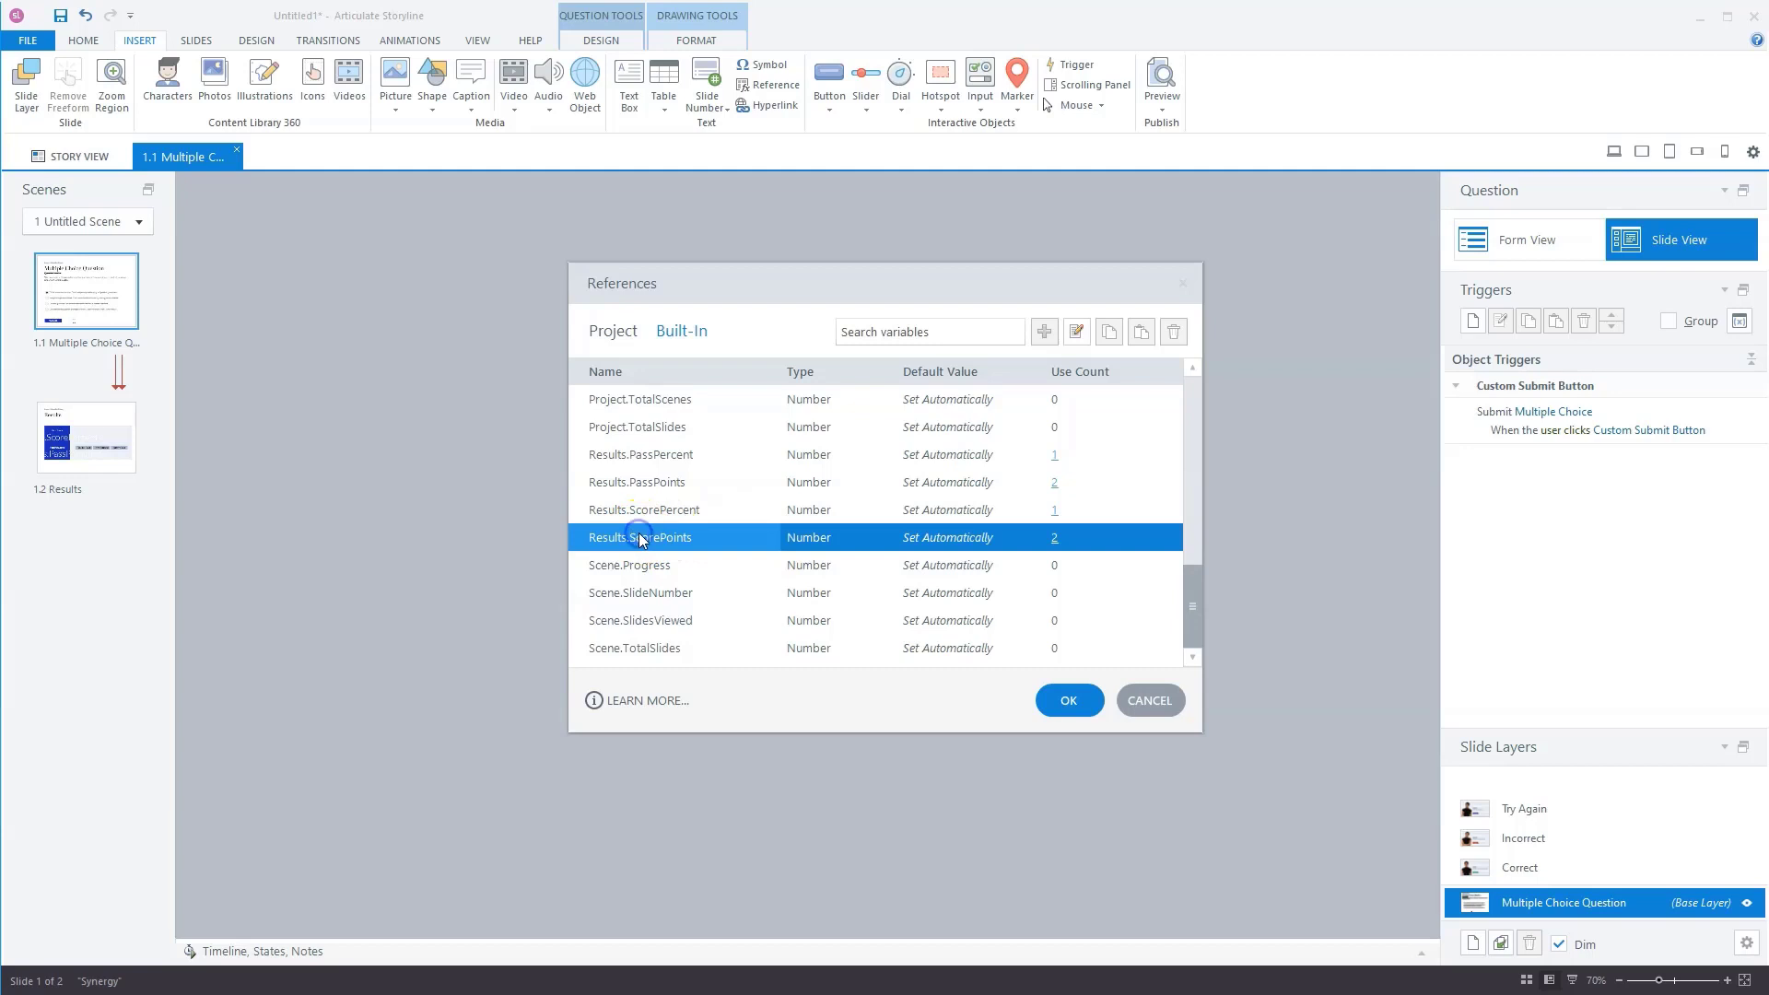
pyautogui.click(1068, 702)
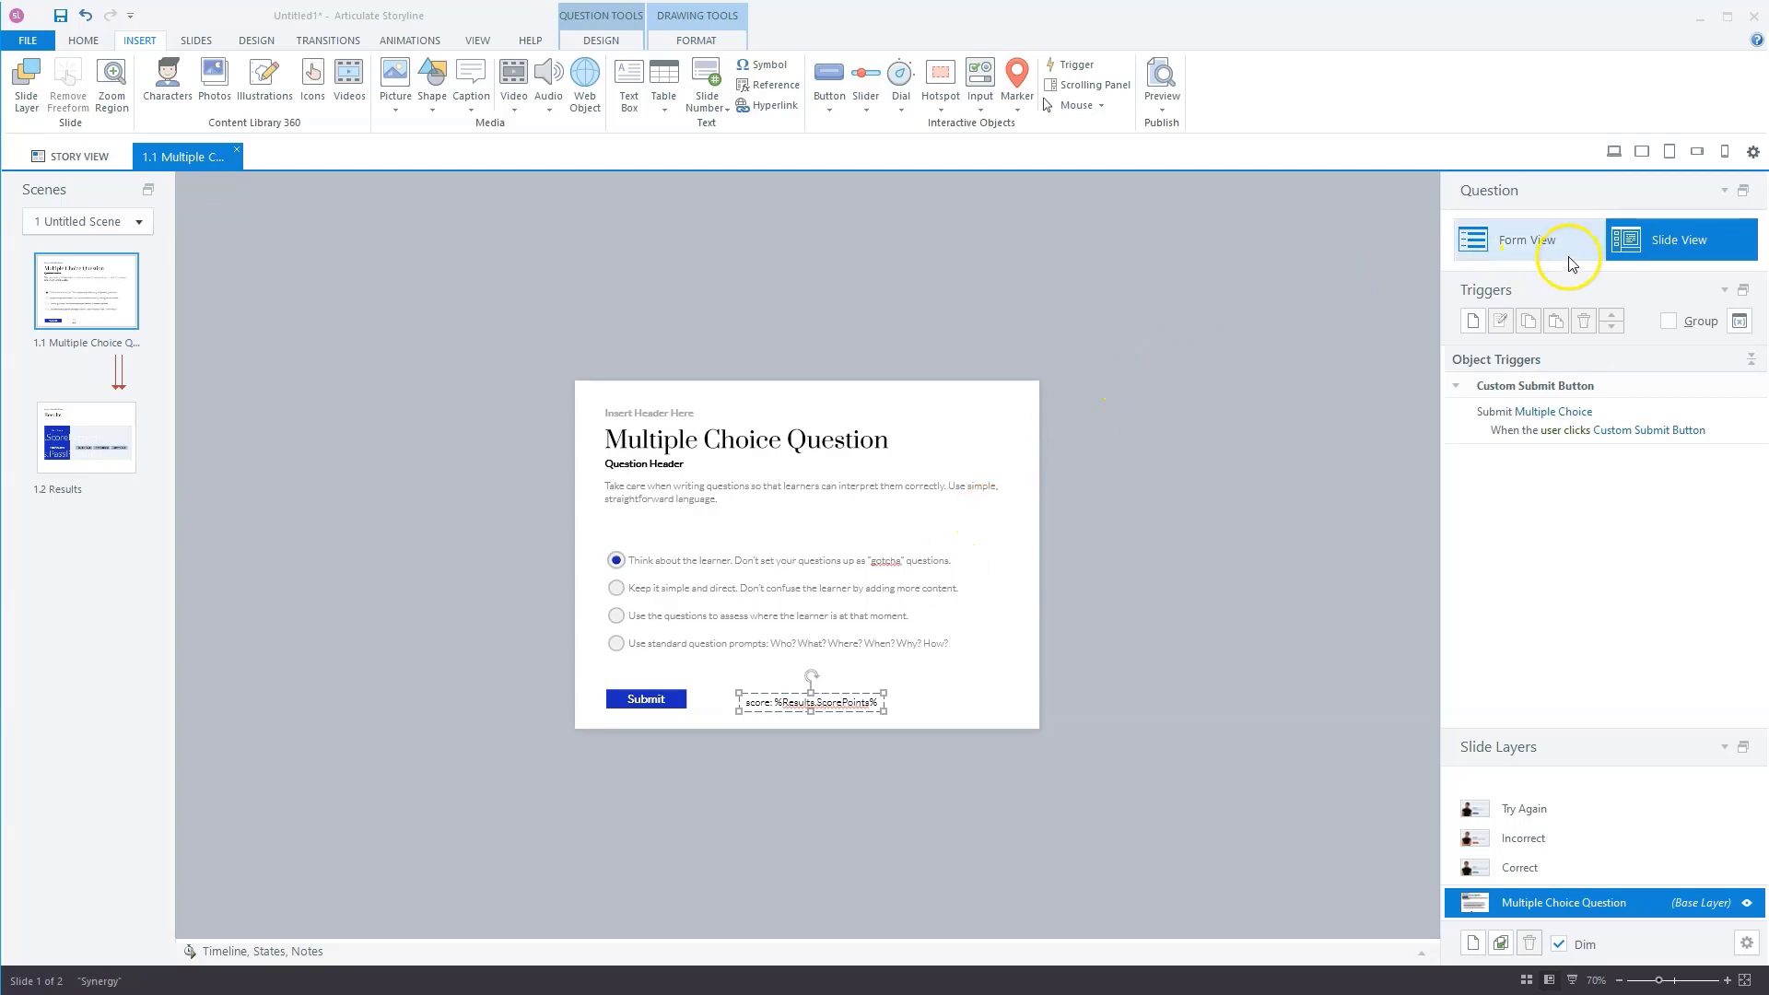
pyautogui.click(1539, 238)
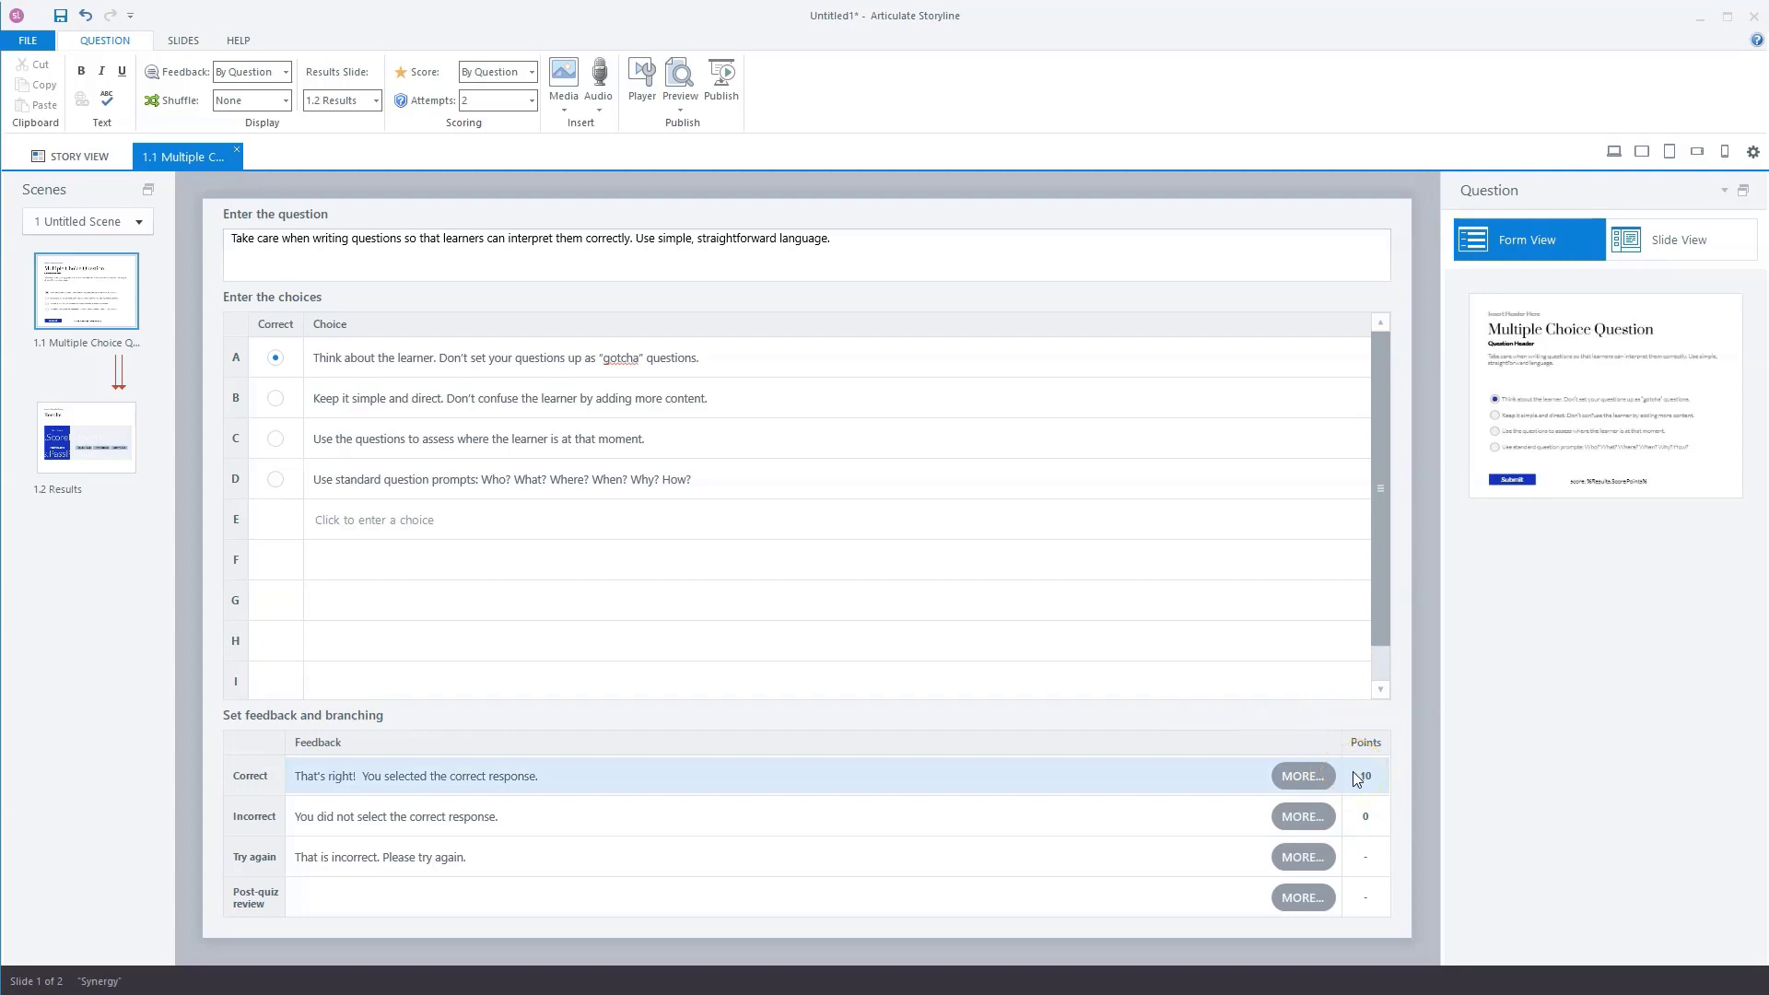
pyautogui.click(1369, 814)
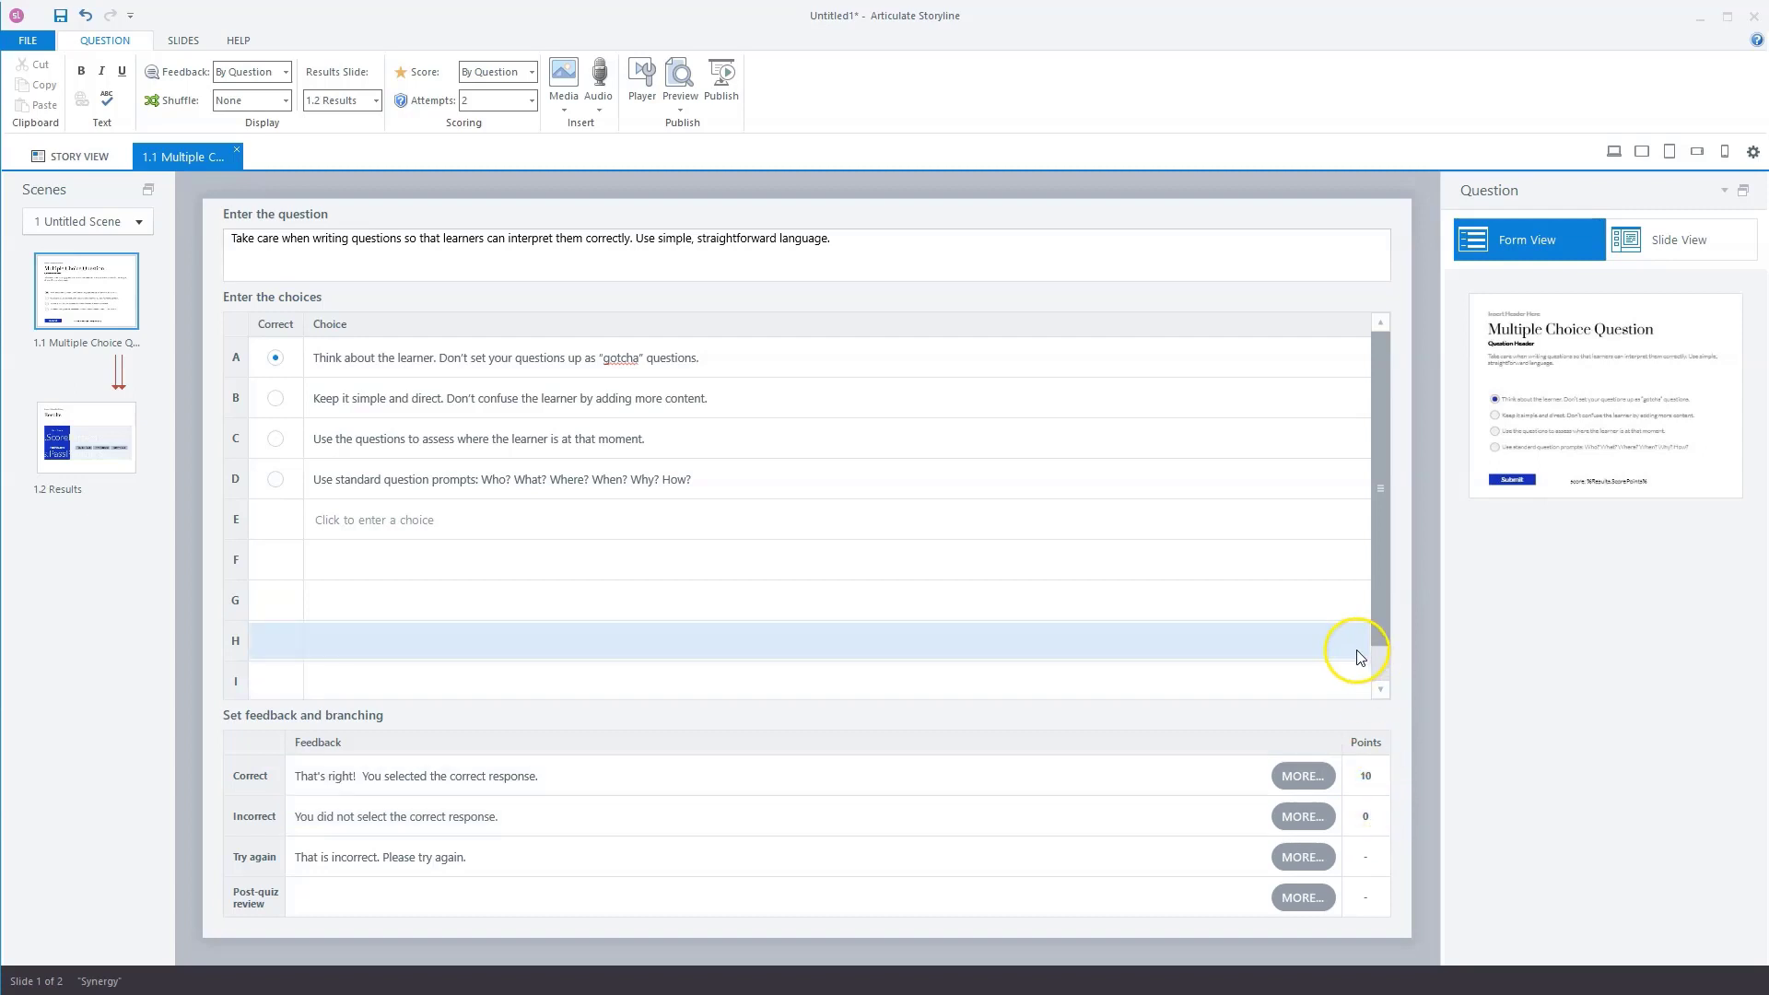
pyautogui.click(1670, 243)
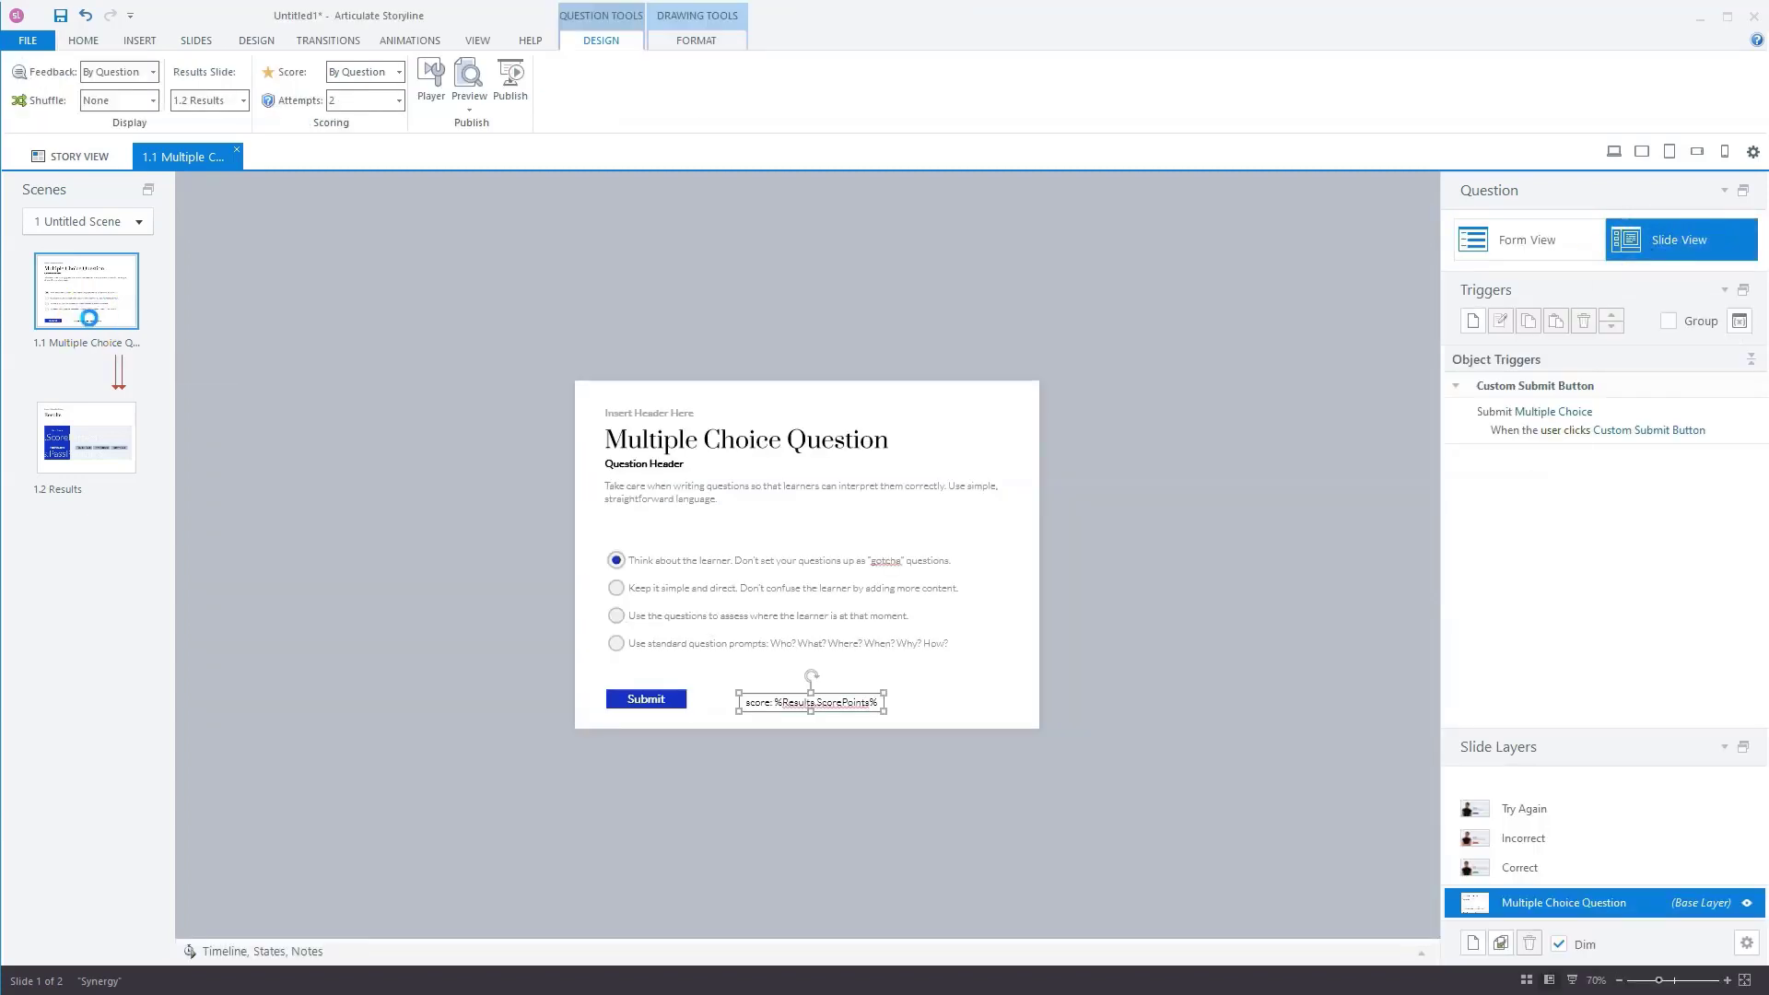
# Duplicate the question slide and replace Results' score percent with Results.ScorePoints
pyautogui.hotkey('ctrl', 'd')
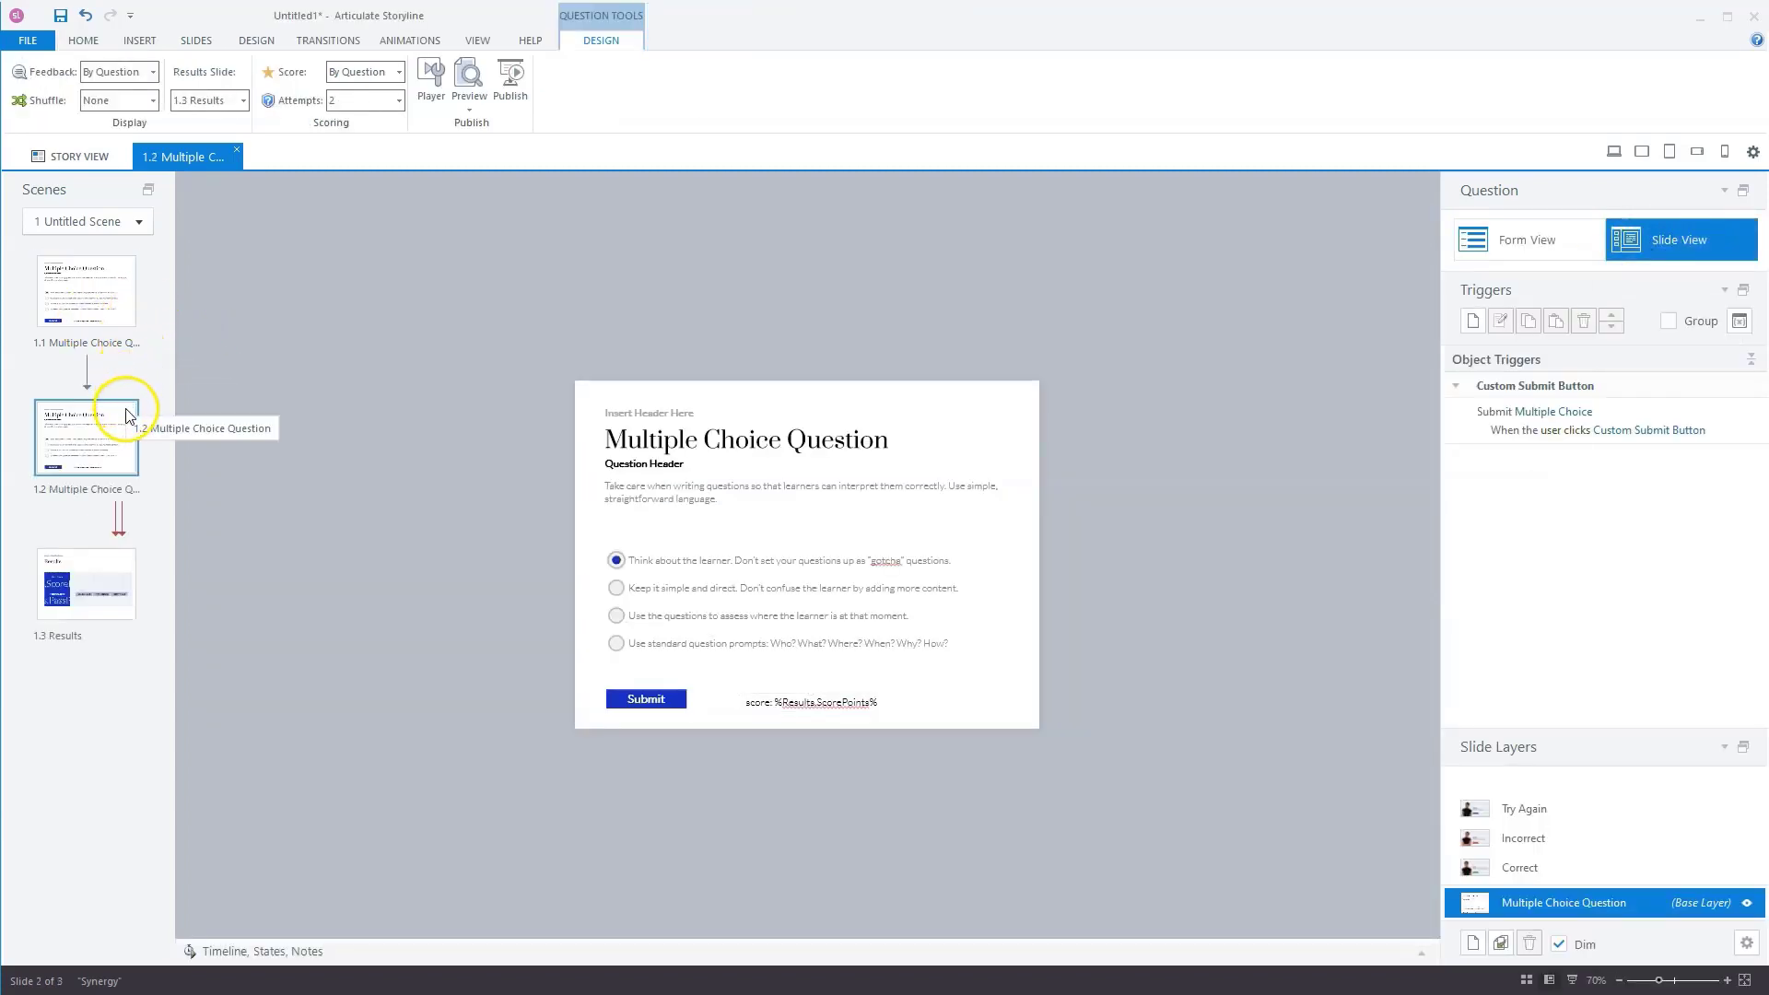
pyautogui.click(92, 569)
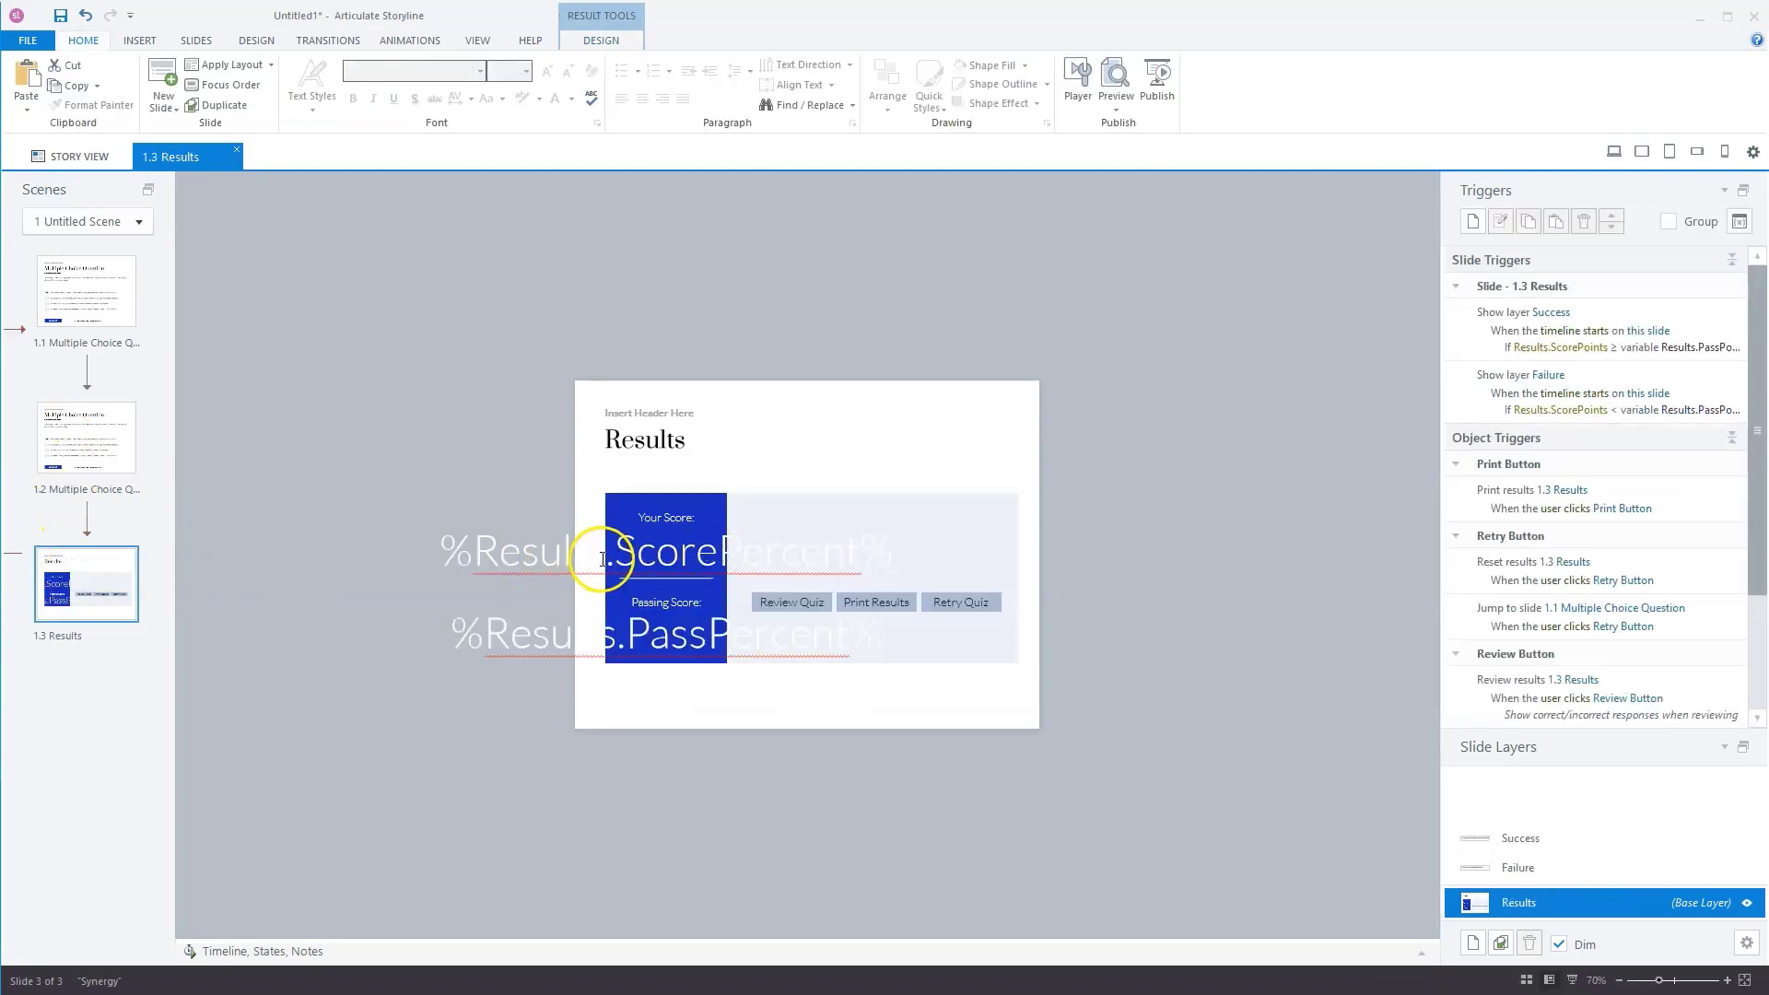
pyautogui.doubleClick(535, 553)
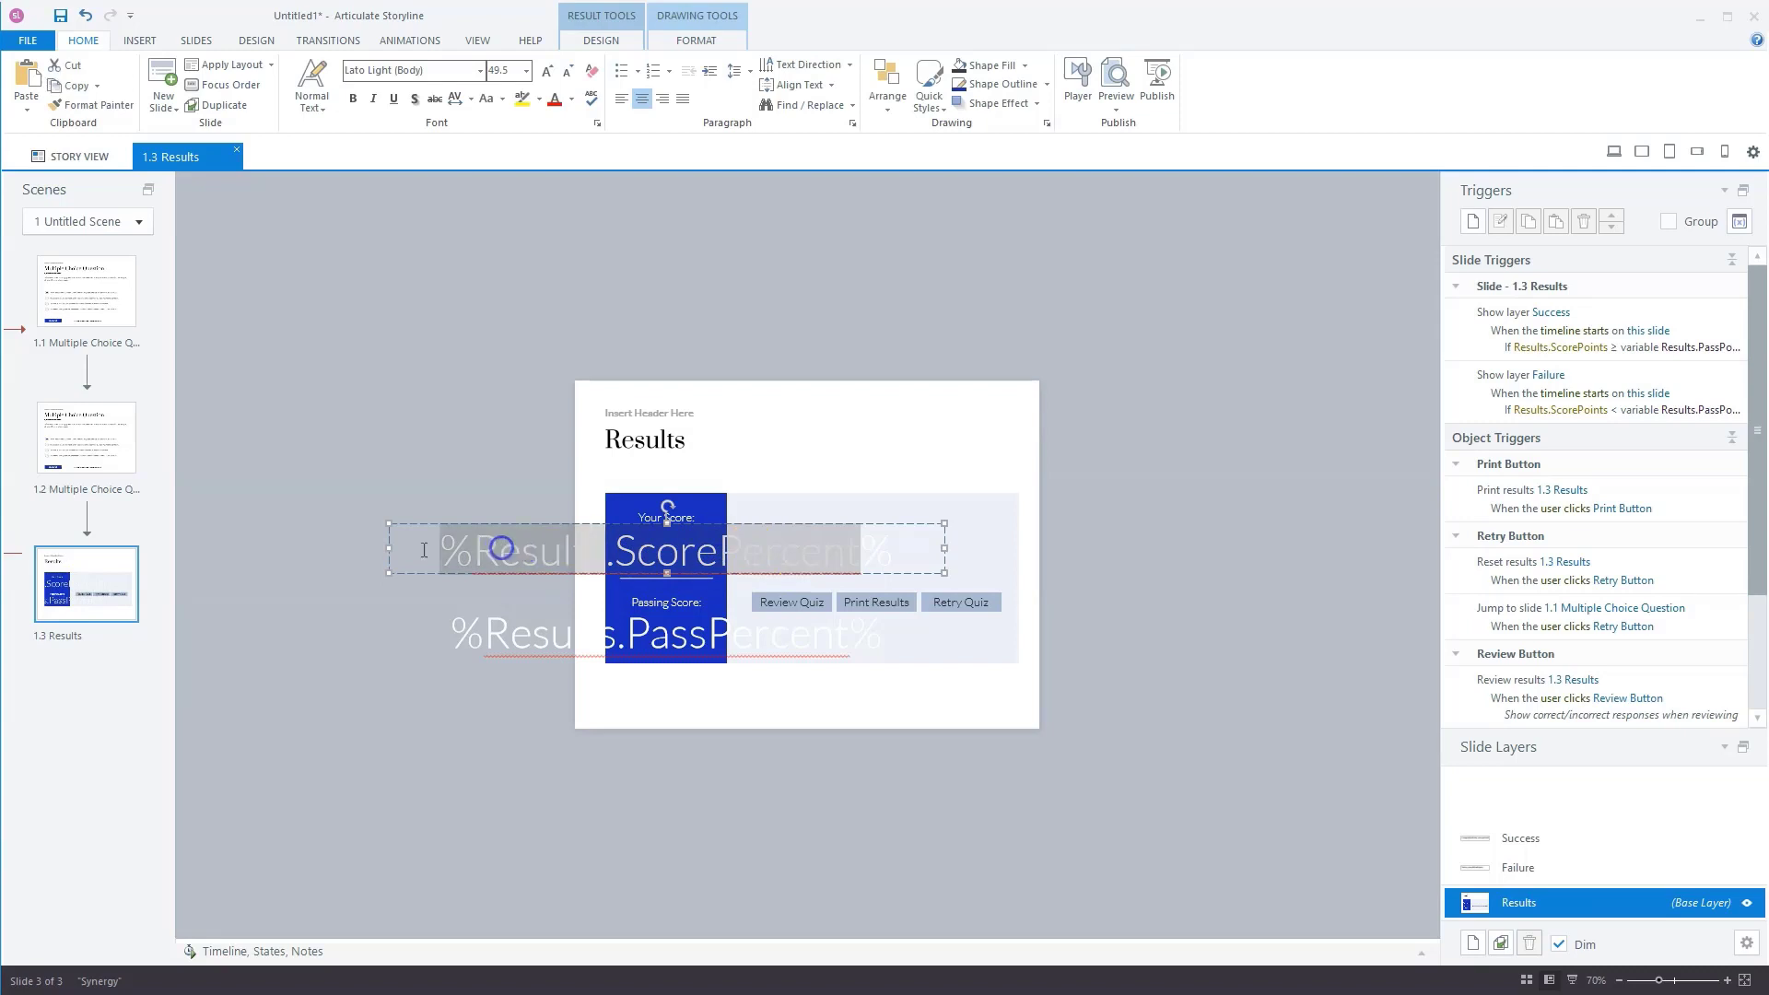
pyautogui.moveTo(448, 561)
pyautogui.press('Delete')
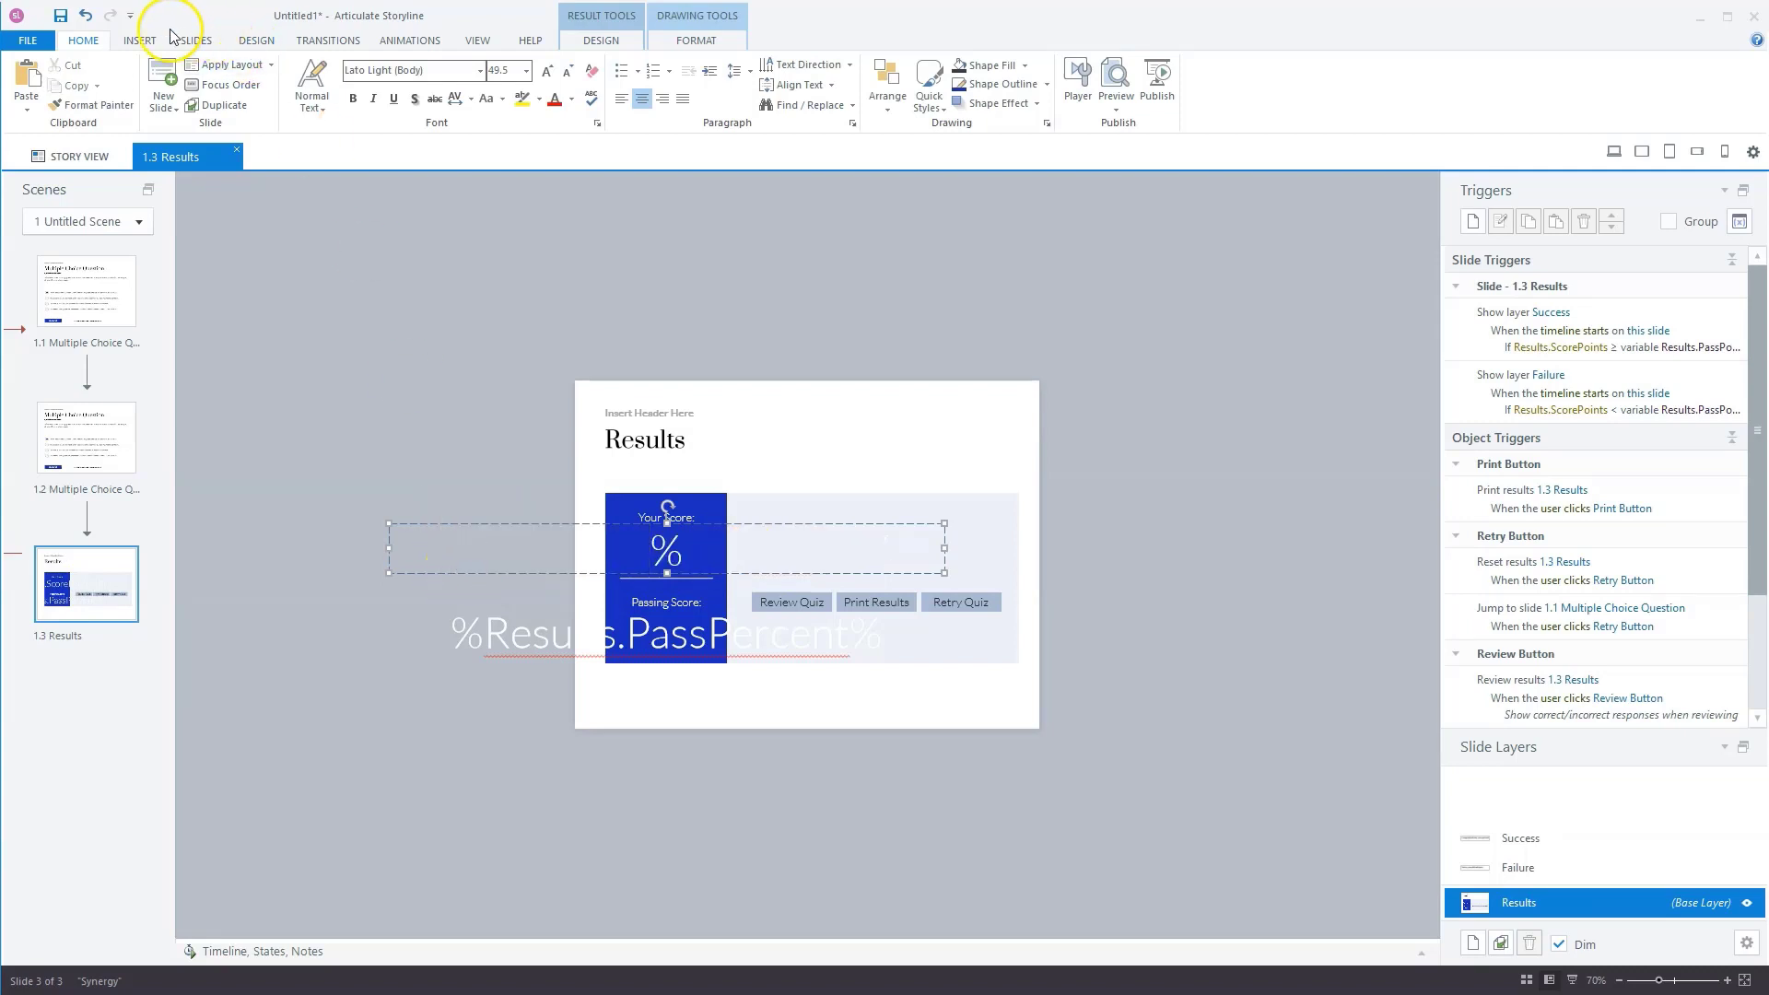
pyautogui.click(140, 41)
pyautogui.click(768, 85)
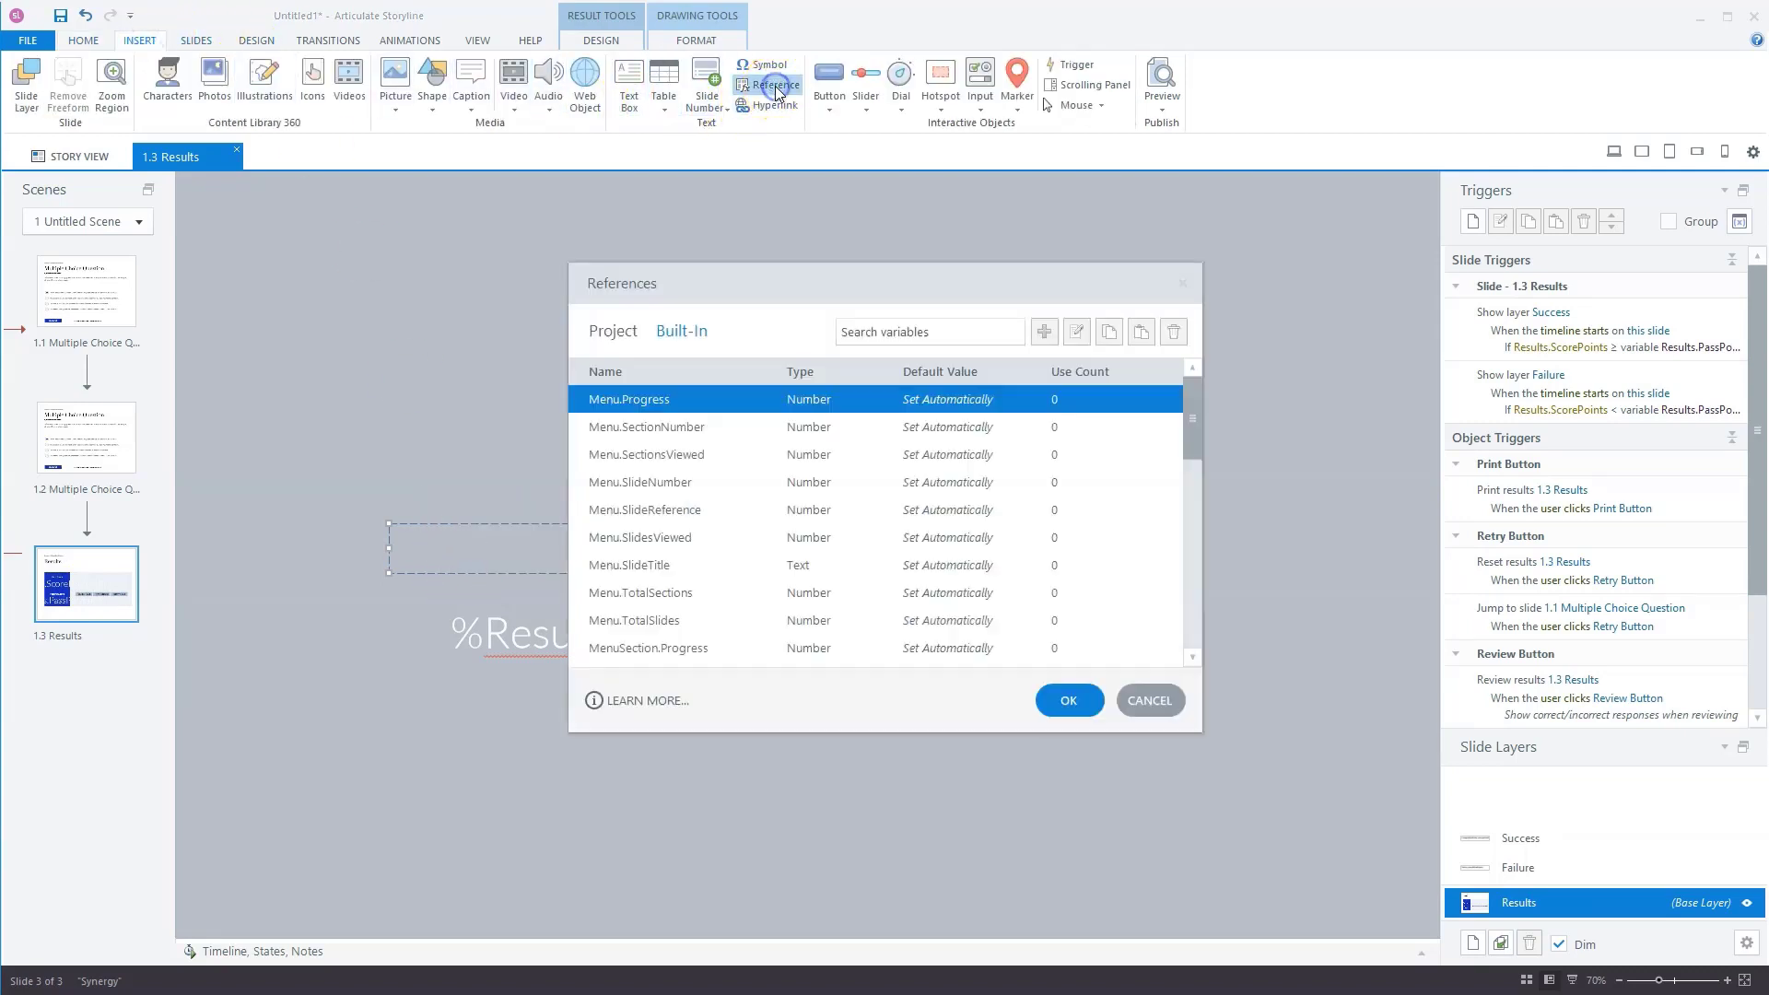
pyautogui.moveTo(1187, 429); pyautogui.dragTo(1192, 599)
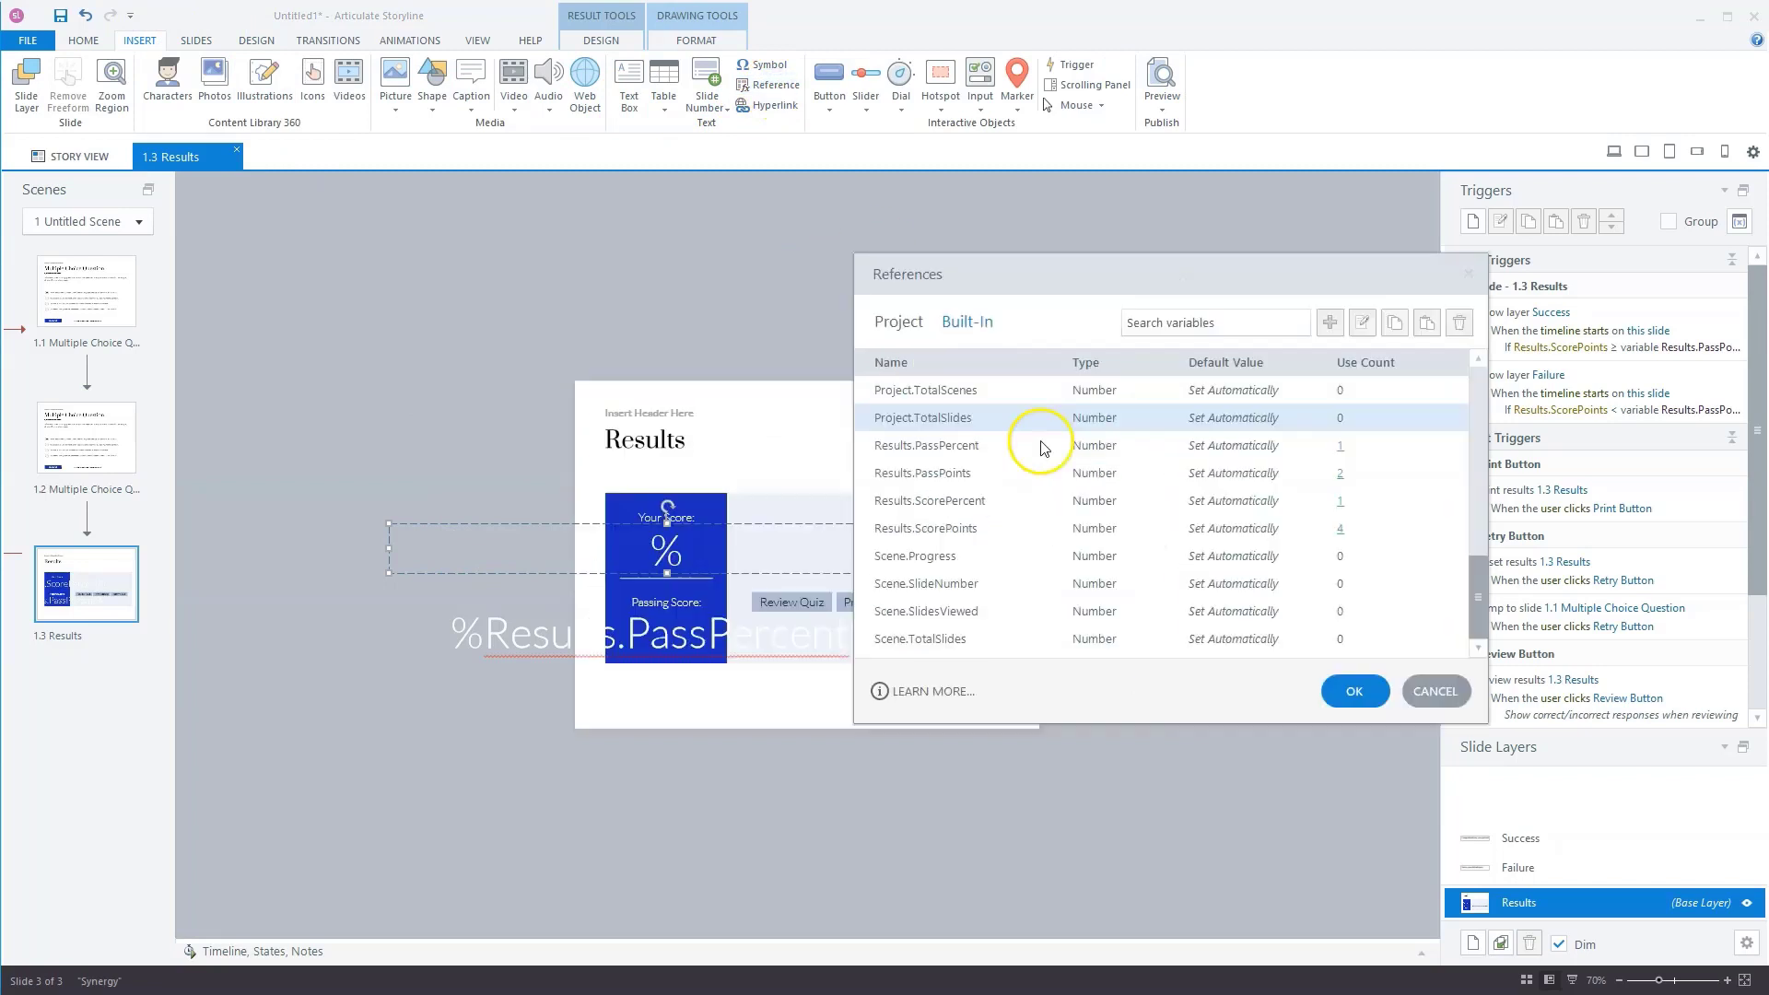
pyautogui.click(926, 529)
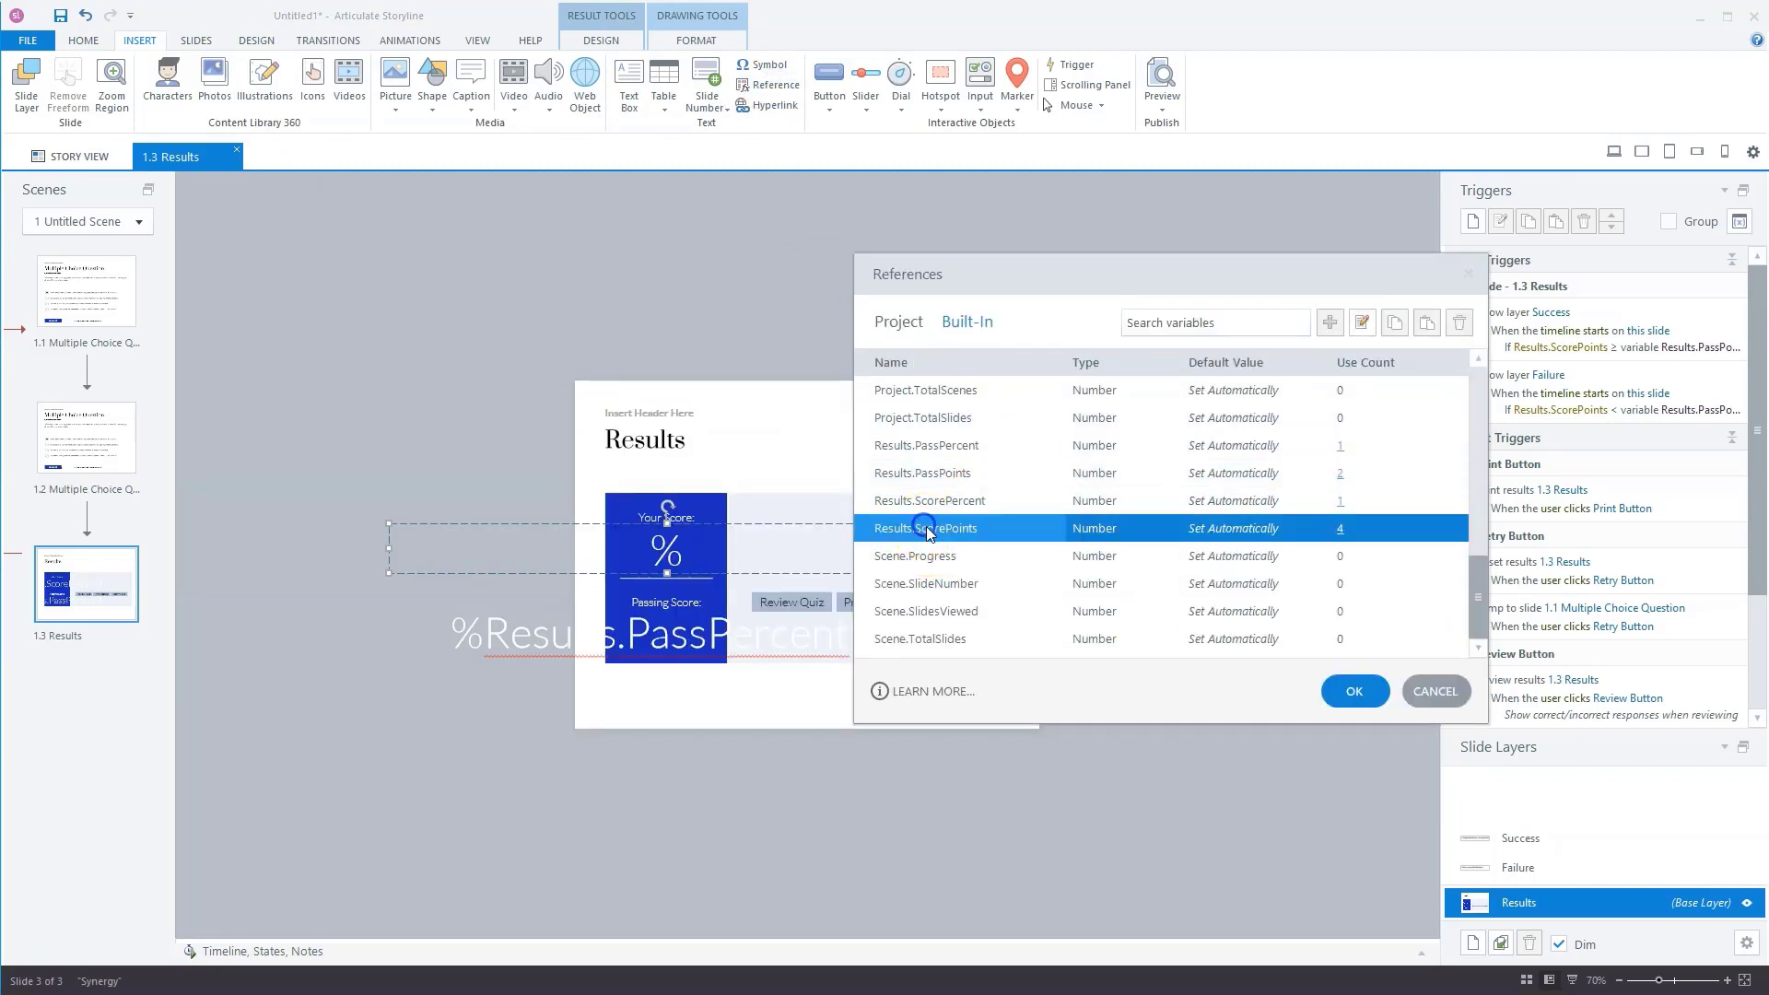
pyautogui.click(1354, 691)
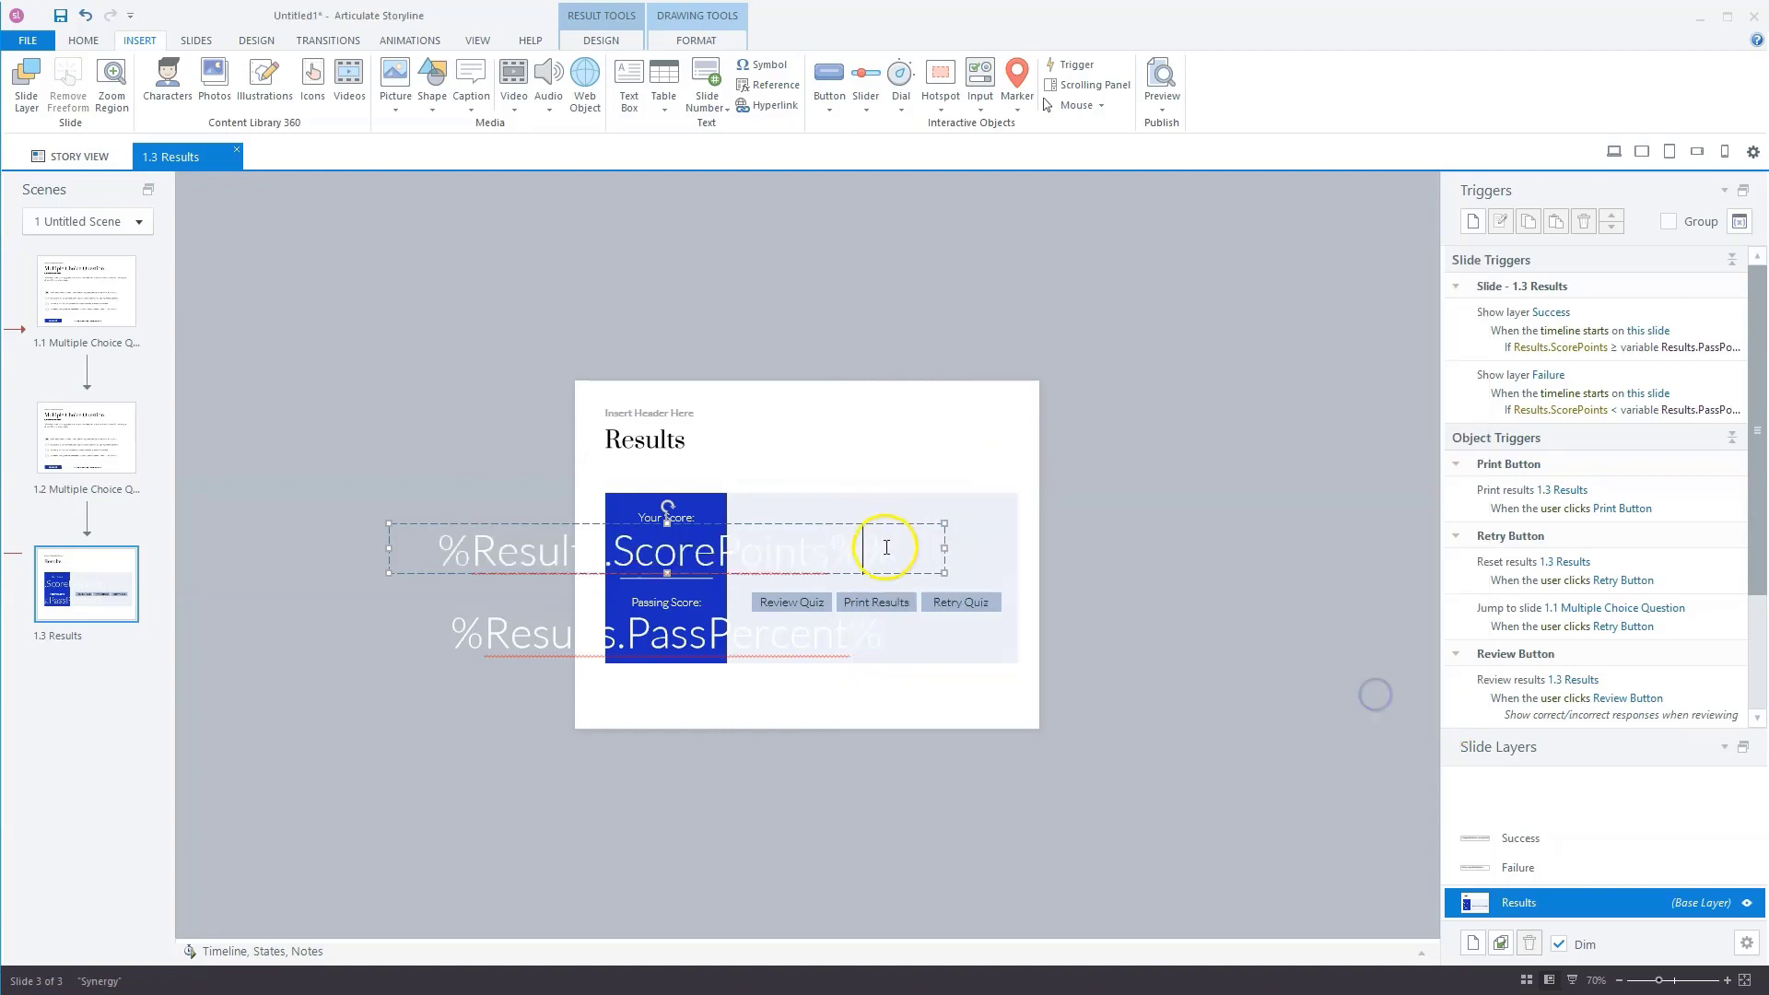
# Replace the passing score's PassPercent with Results.PassPoints, then preview the project
pyautogui.click(516, 634)
pyautogui.moveTo(517, 634); pyautogui.dragTo(980, 632)
pyautogui.press('Delete')
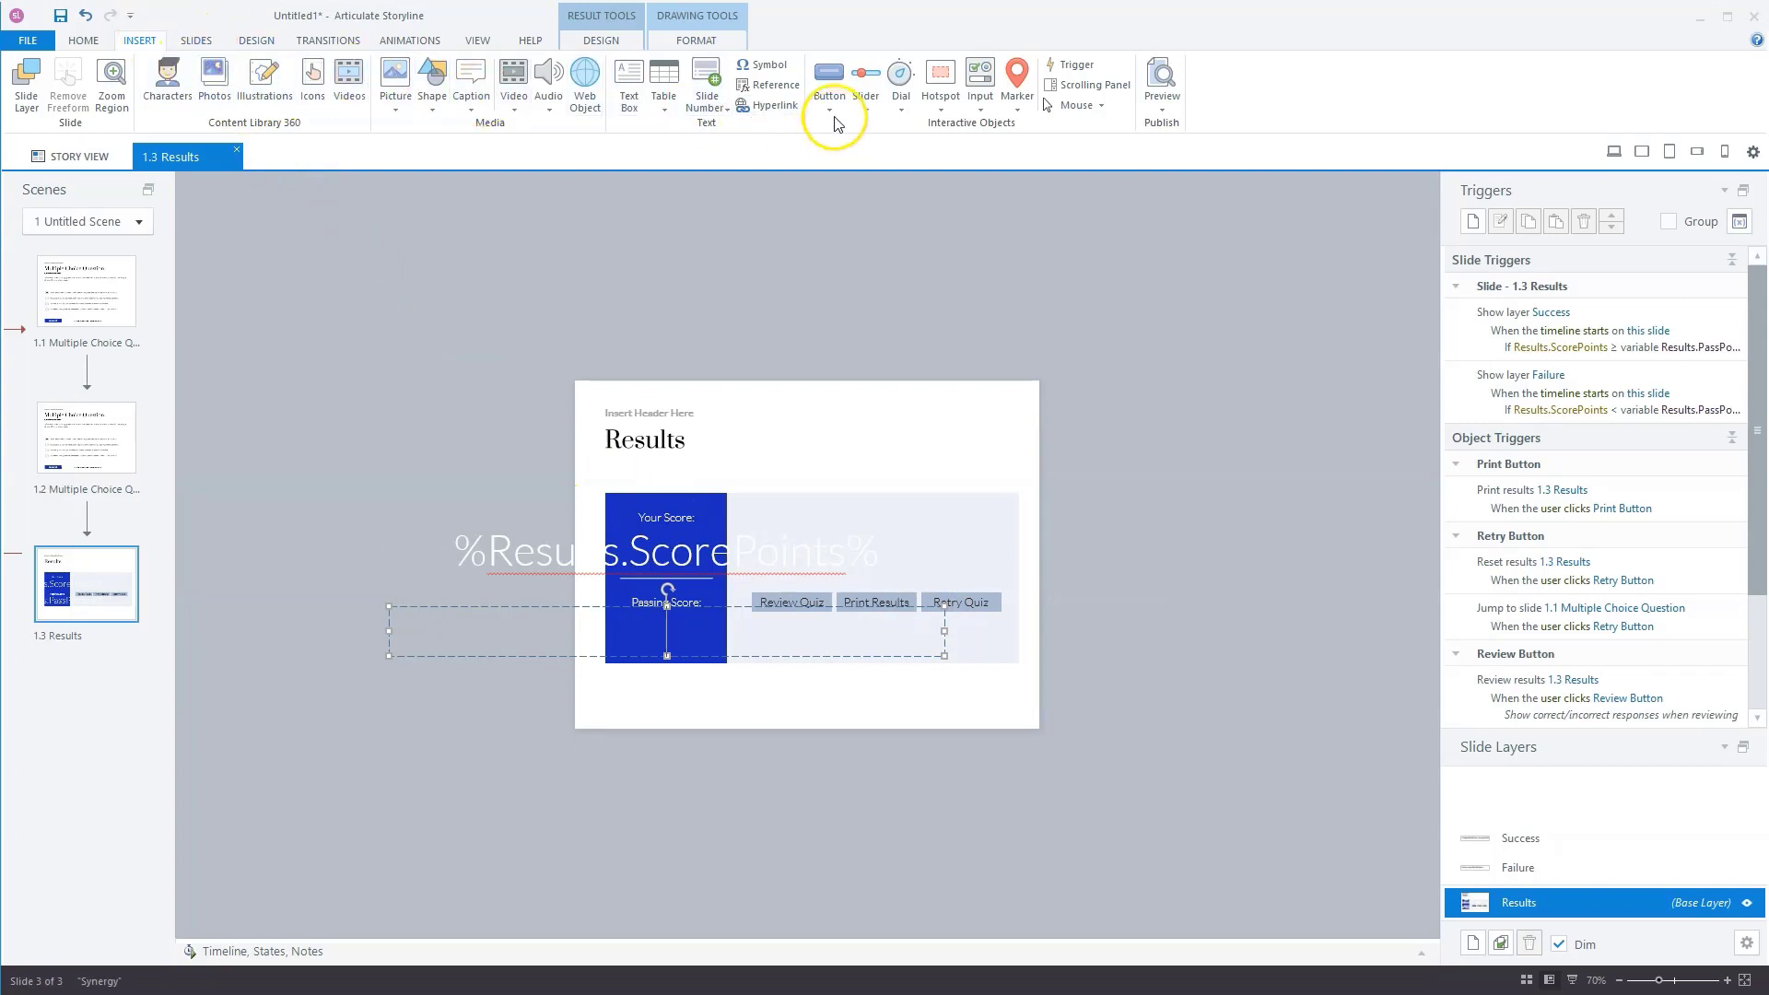
pyautogui.click(768, 84)
pyautogui.scroll(-7, 925, 481)
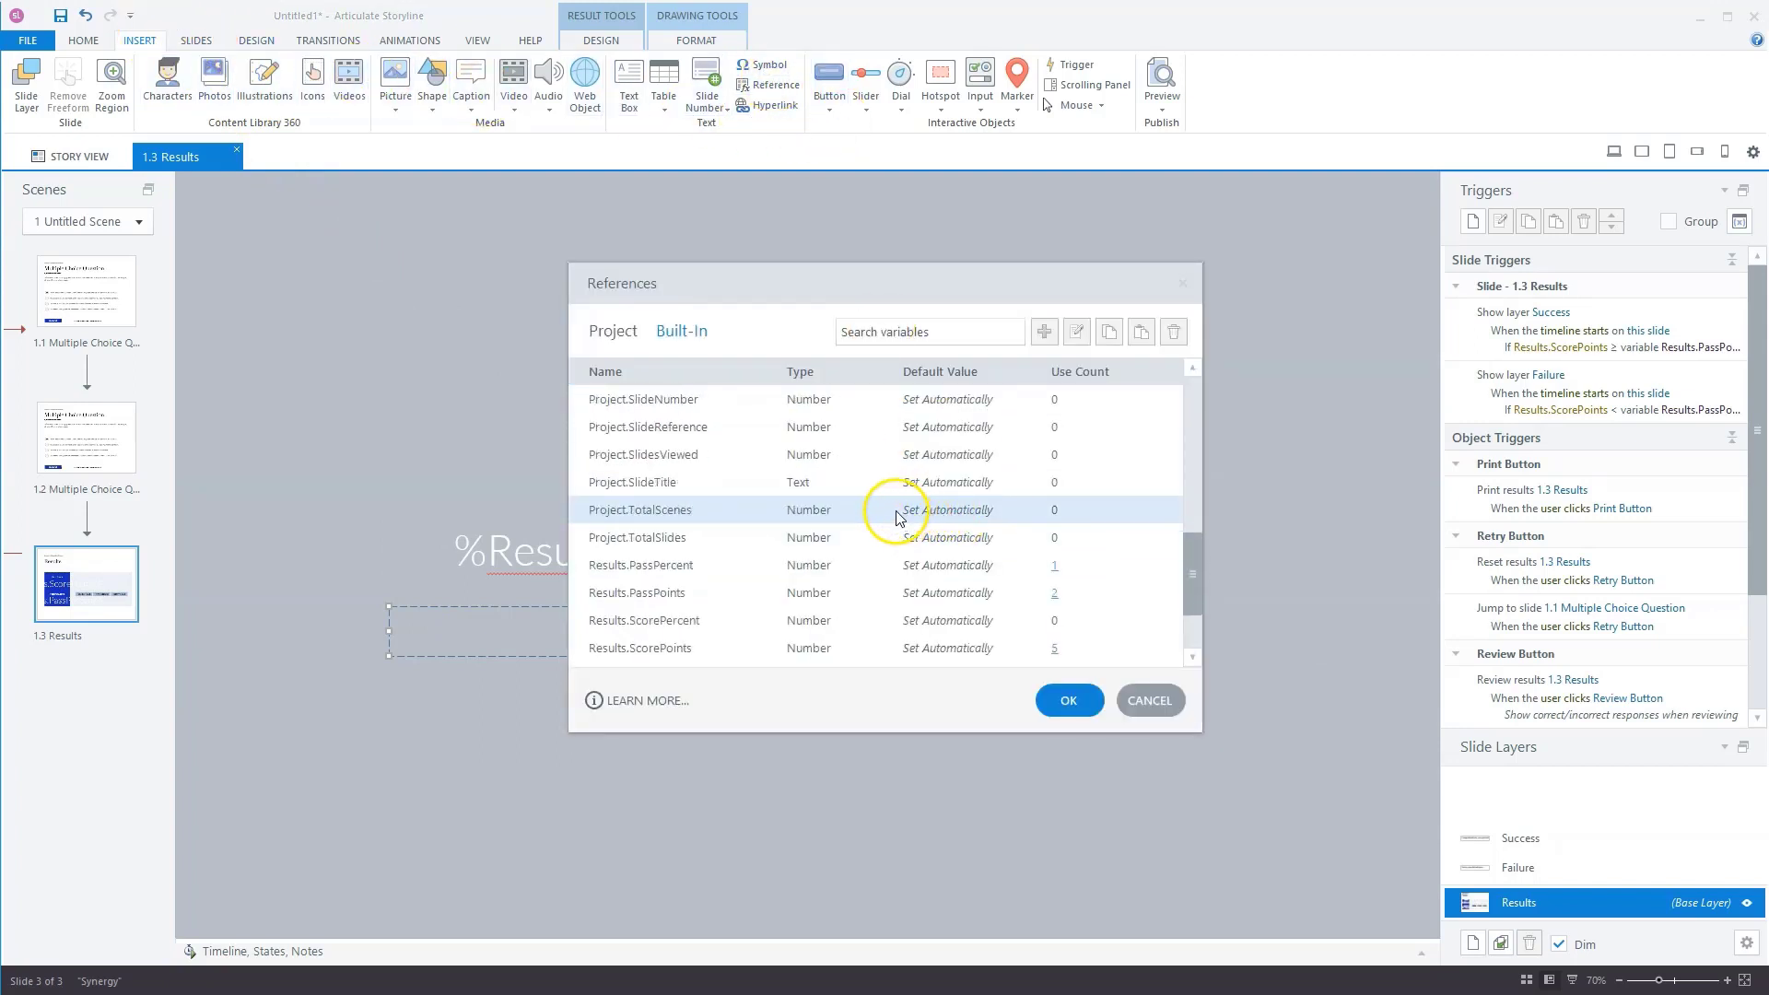
pyautogui.click(640, 595)
pyautogui.click(1094, 713)
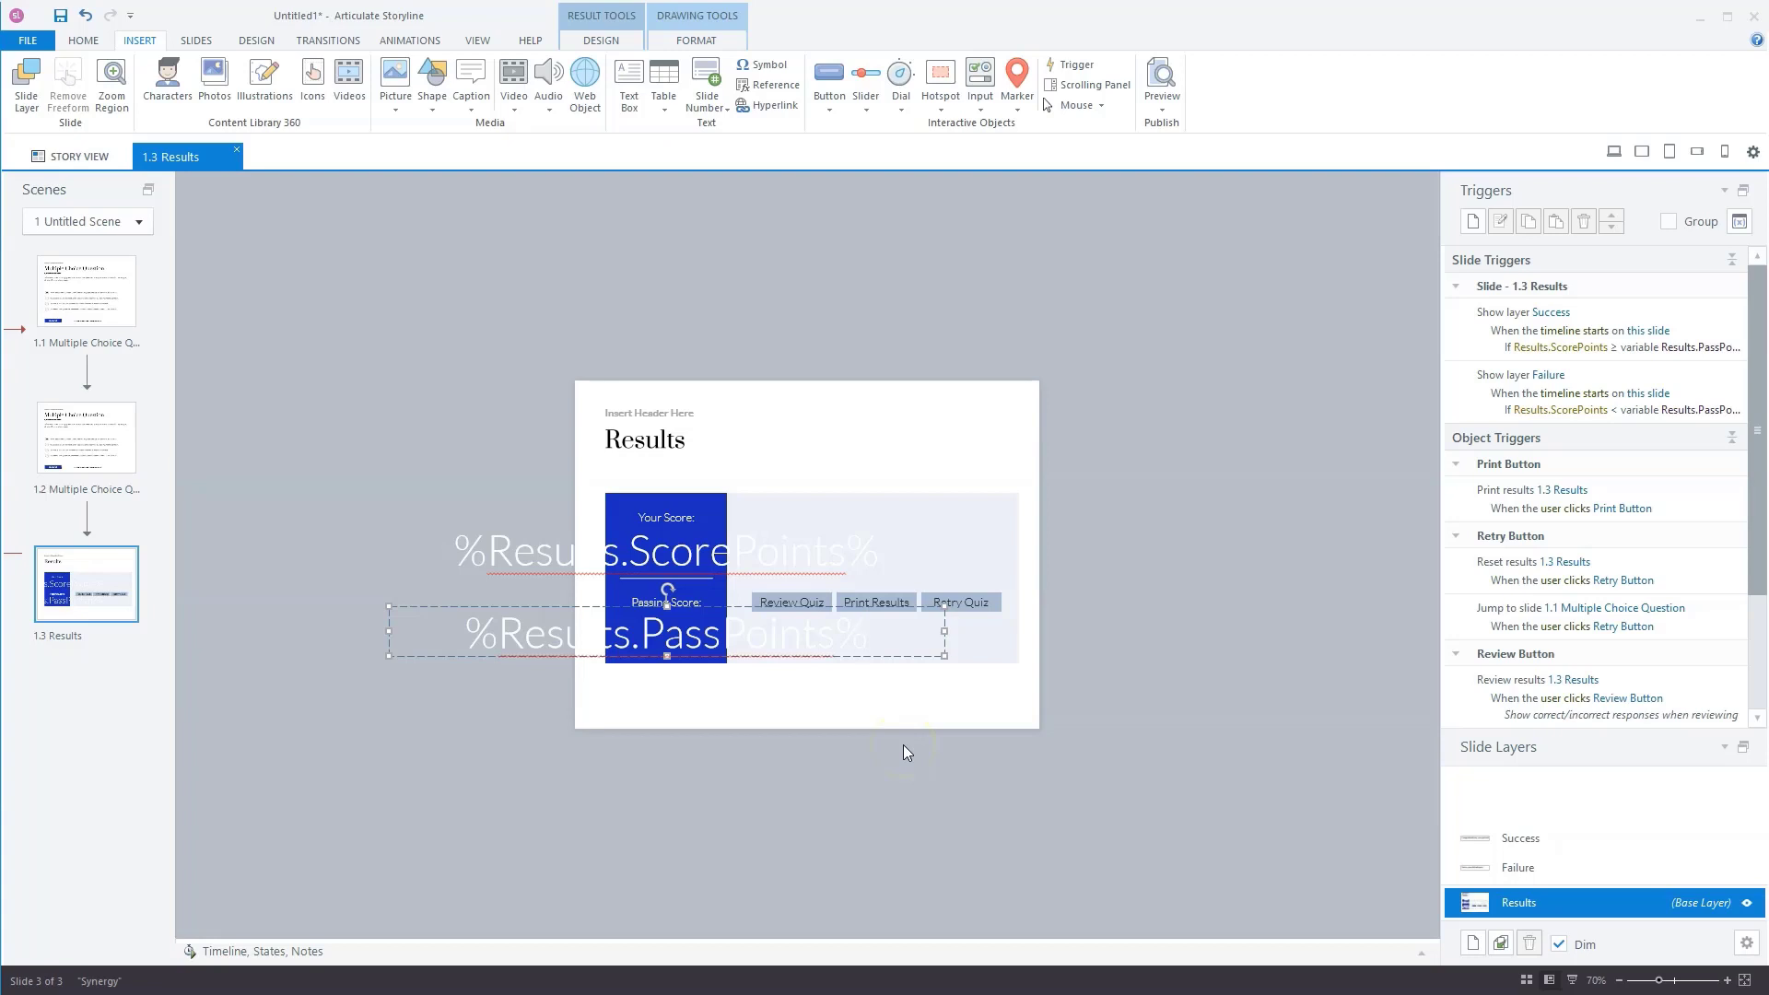
pyautogui.press('F12')
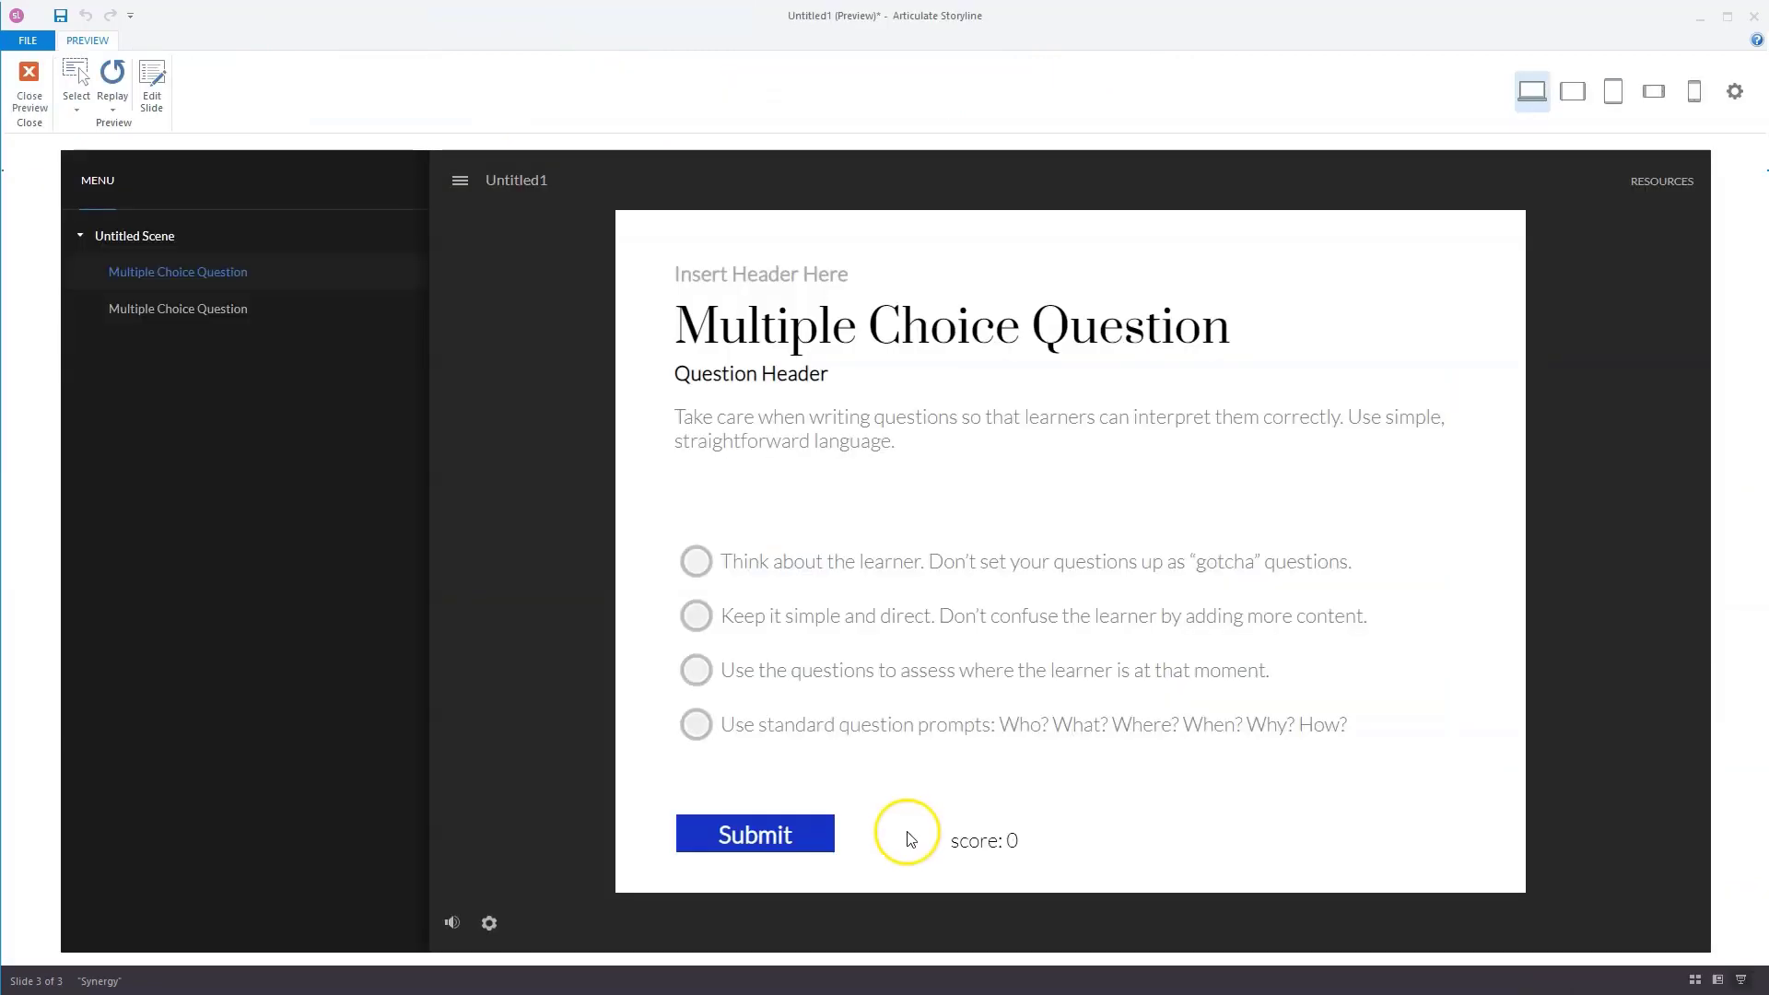
# In the preview, answer the first question with its first choice and submit
pyautogui.click(967, 846)
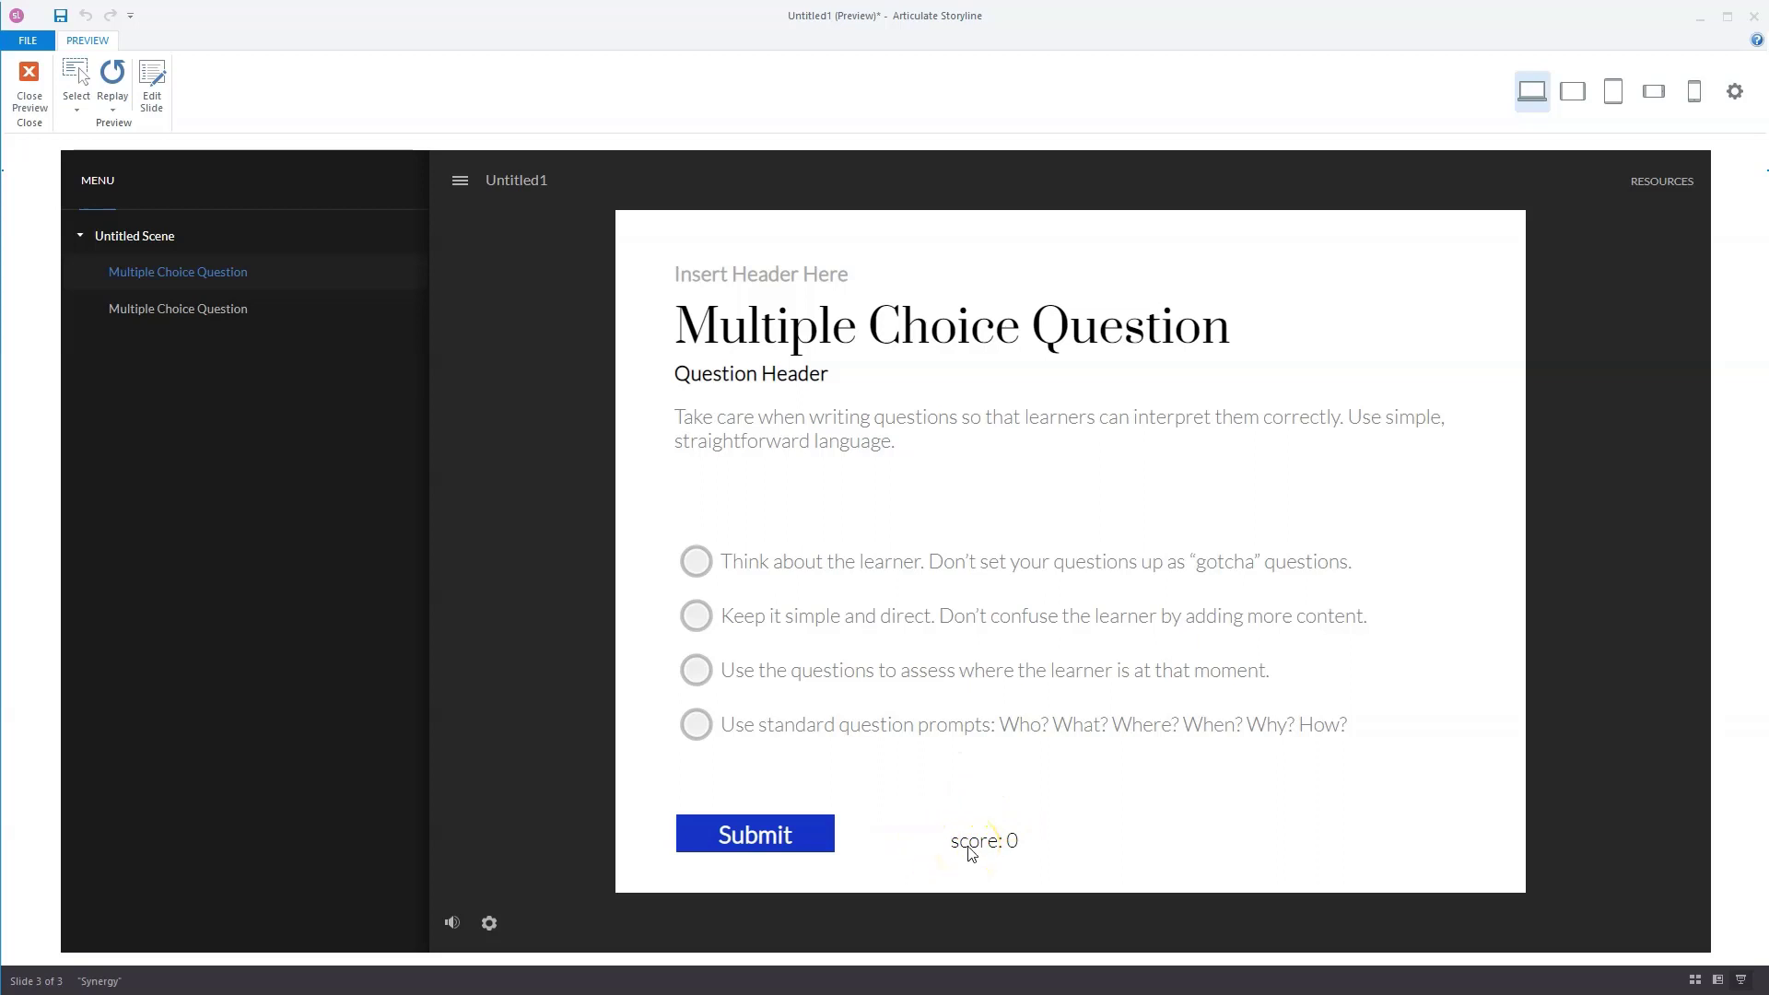
pyautogui.click(702, 563)
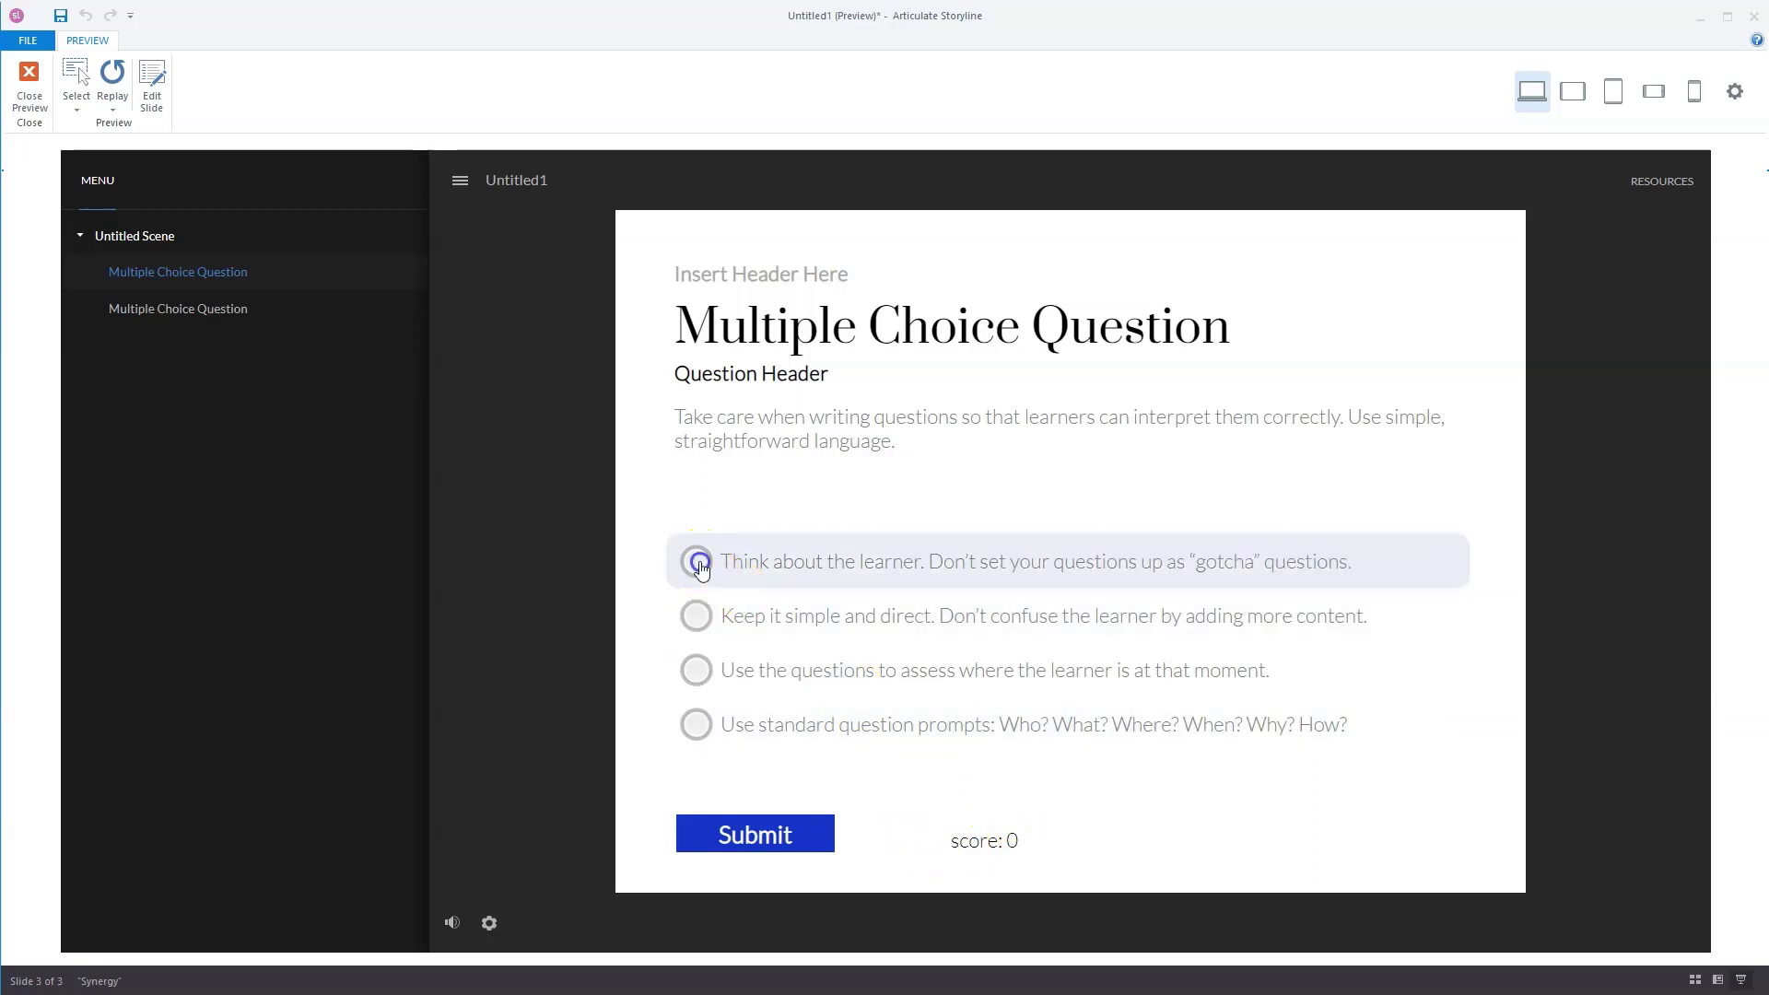
pyautogui.click(831, 452)
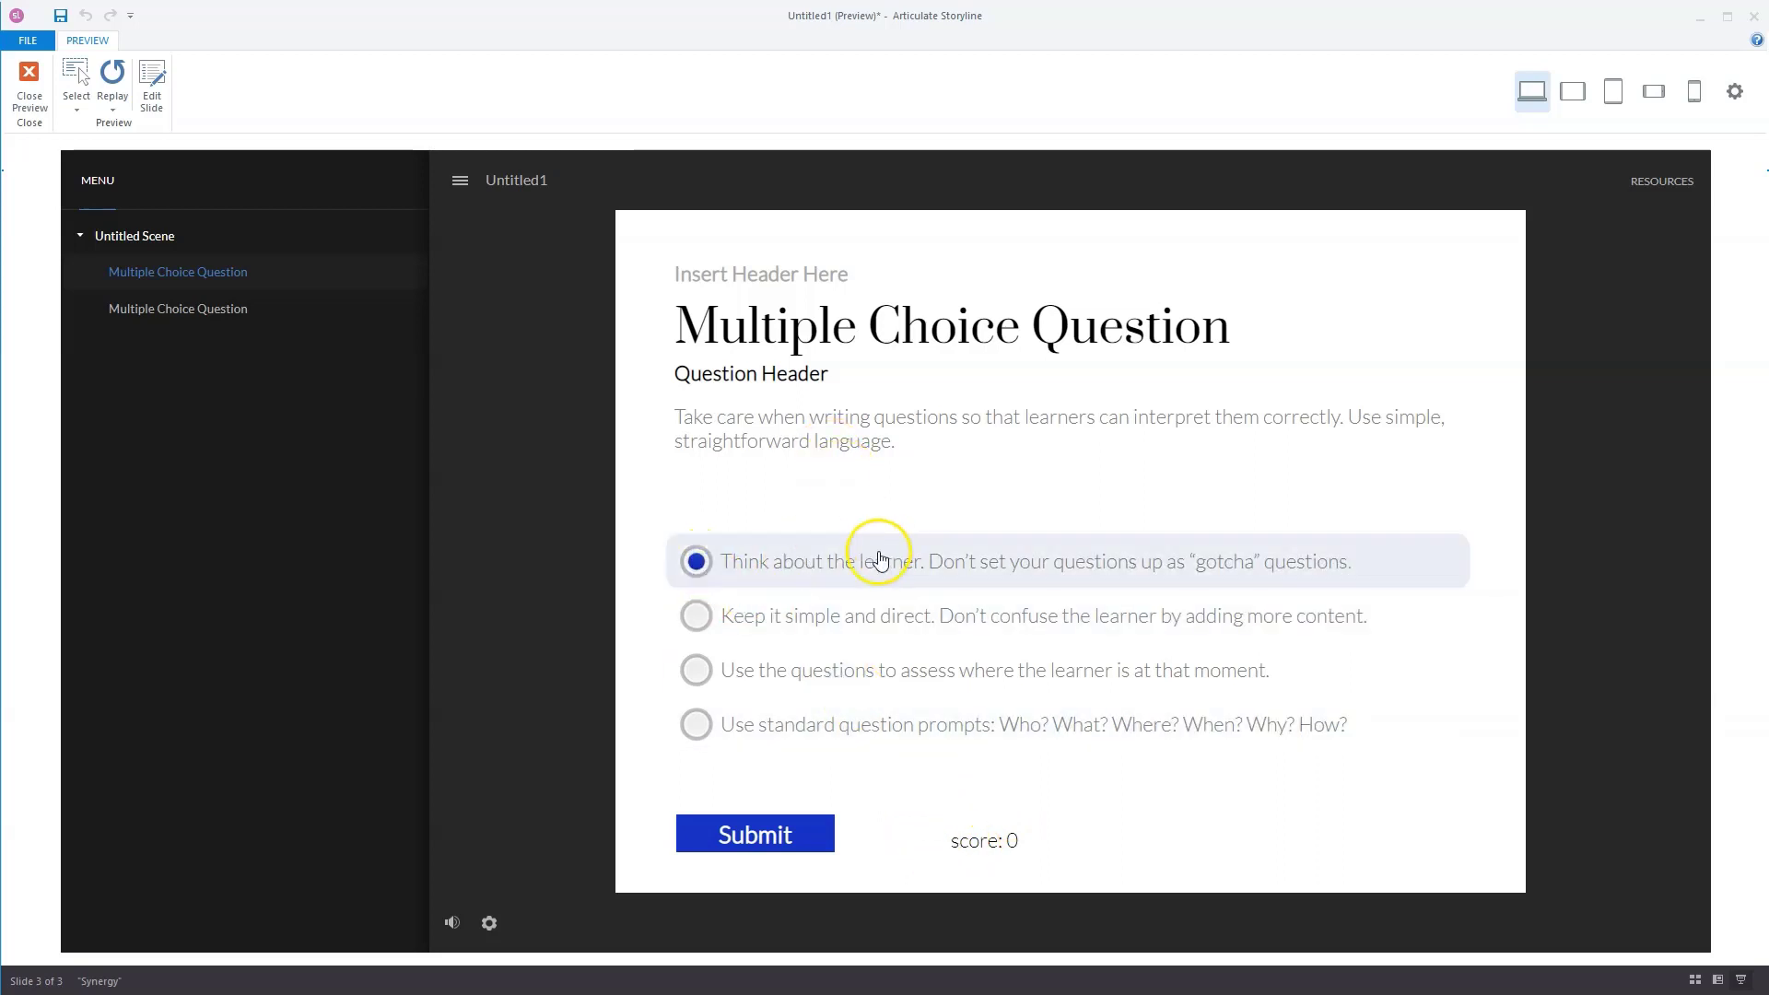
pyautogui.click(755, 835)
pyautogui.click(1078, 735)
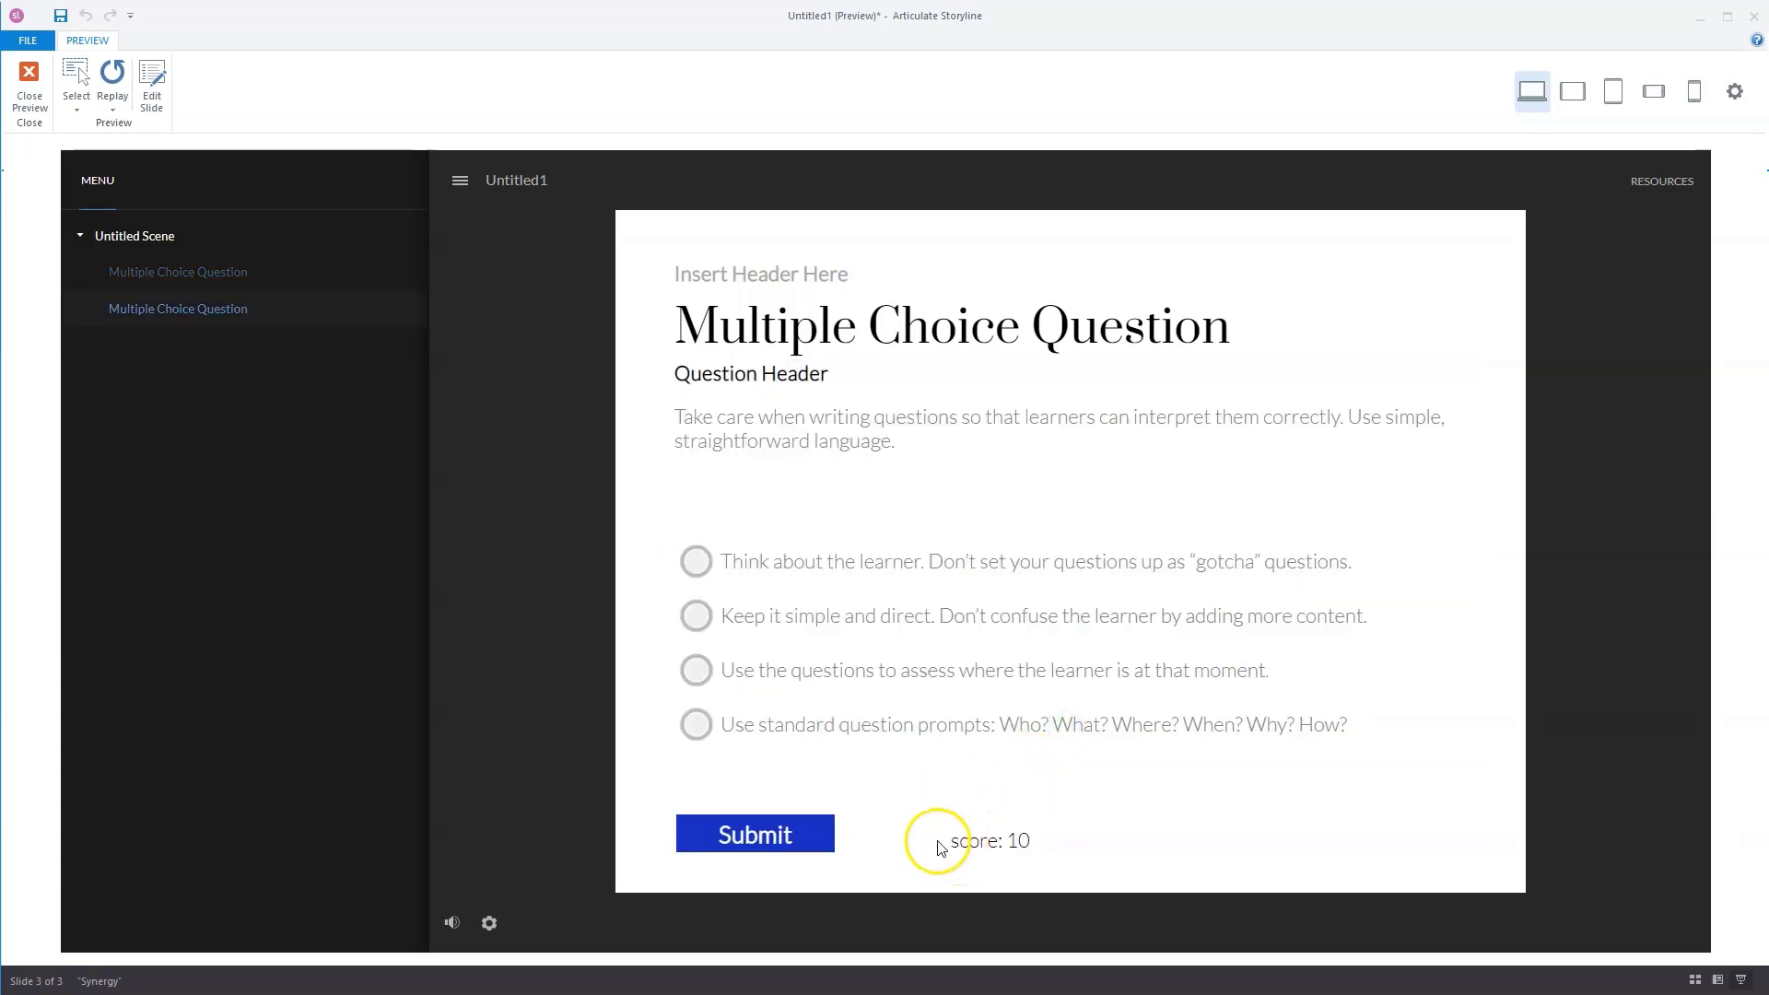
# Answer question two with its first choice, reach Results (20 vs 16), and close the preview
pyautogui.click(711, 566)
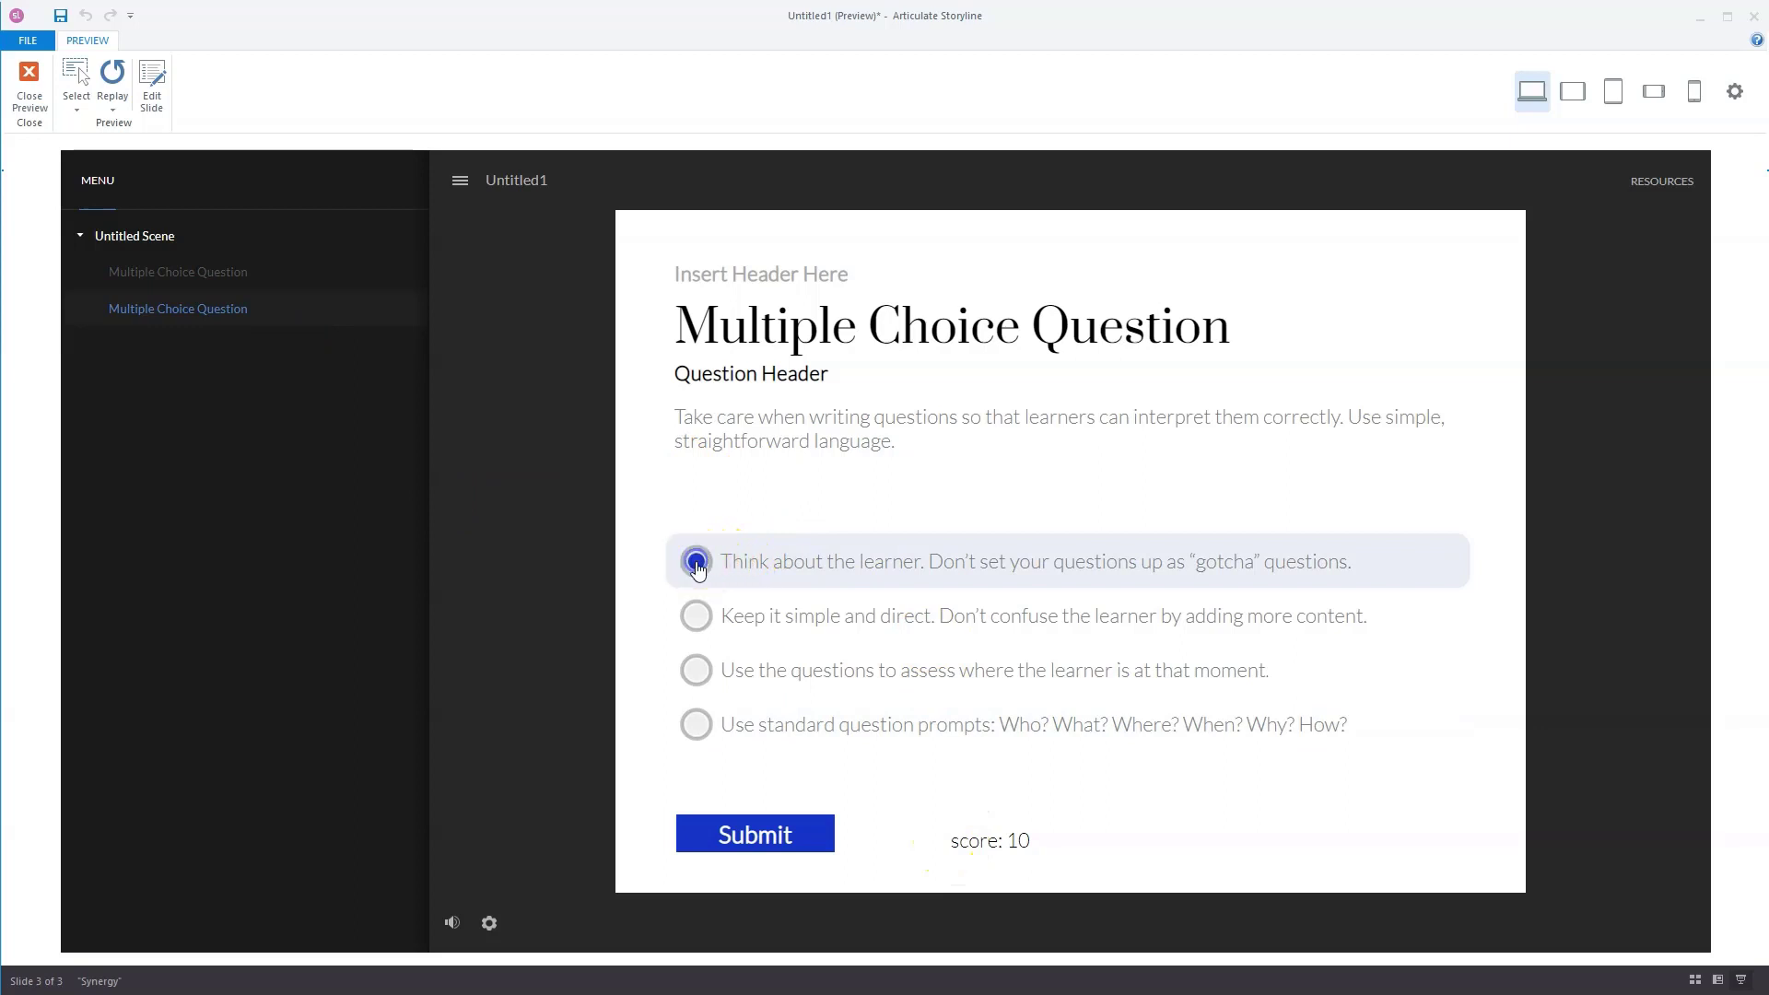
pyautogui.click(764, 838)
pyautogui.click(1066, 733)
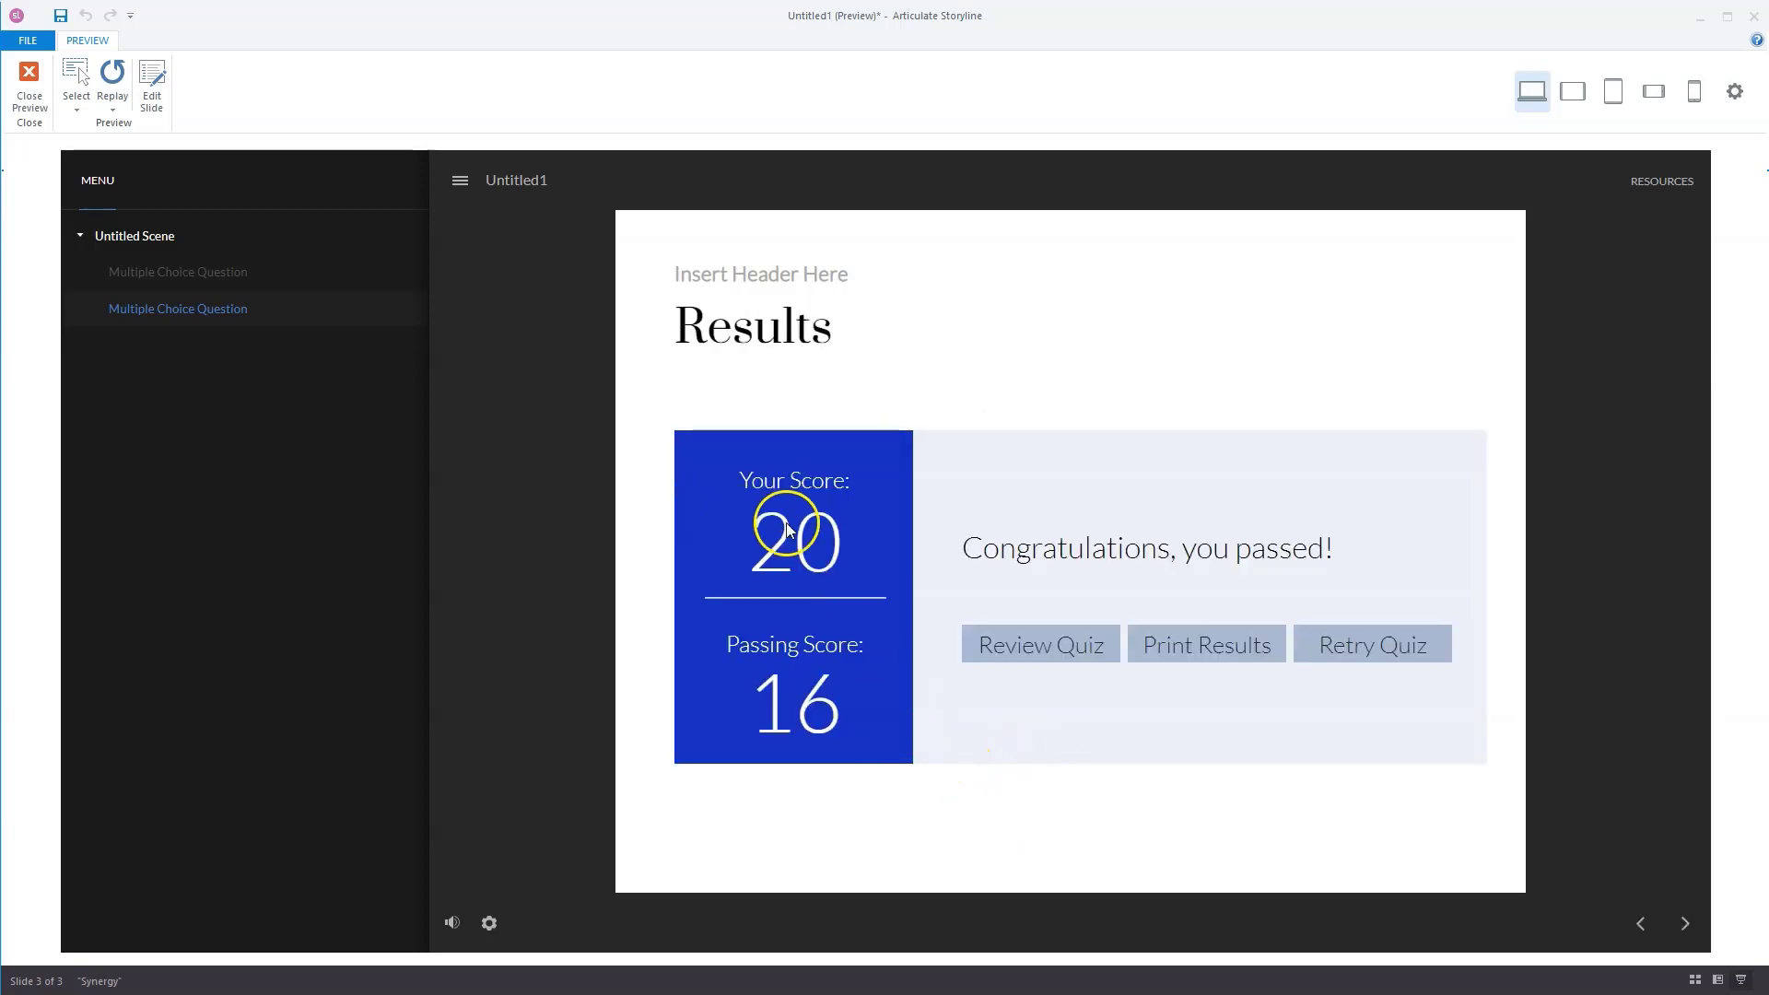
pyautogui.click(822, 700)
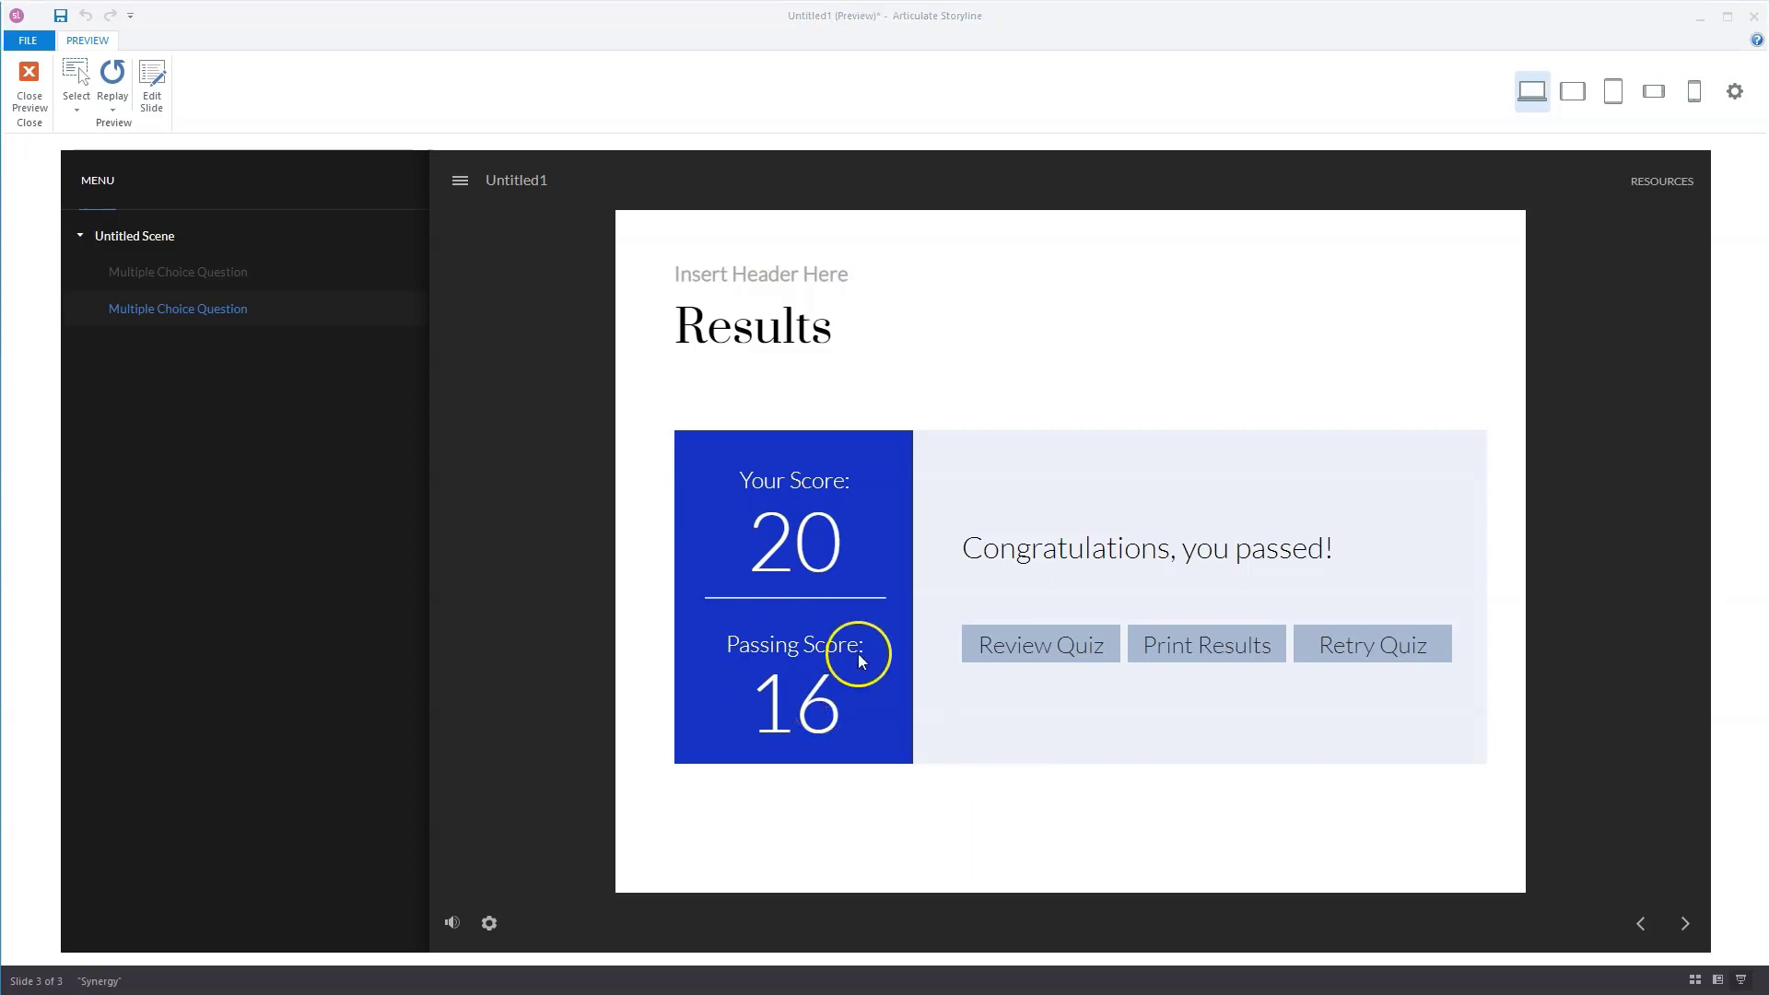
pyautogui.click(25, 96)
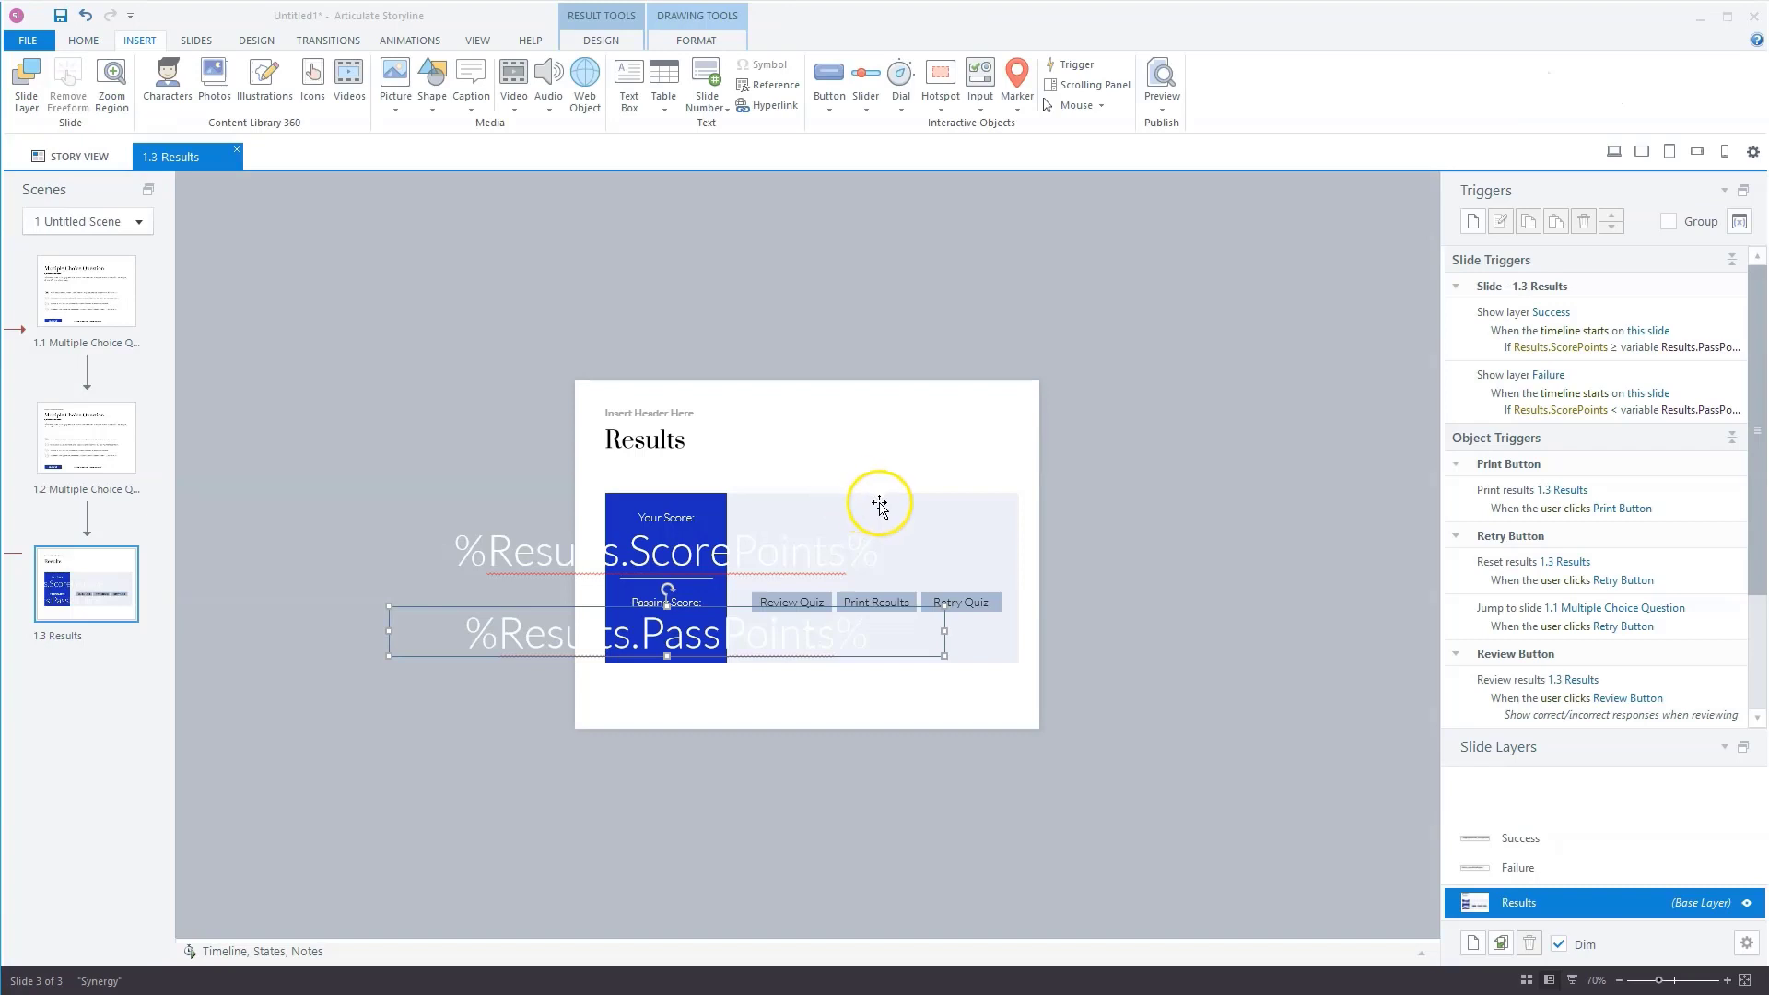
# In question 1.1's Form View, set Correct to 1000 points and Incorrect to -1000
pyautogui.click(86, 302)
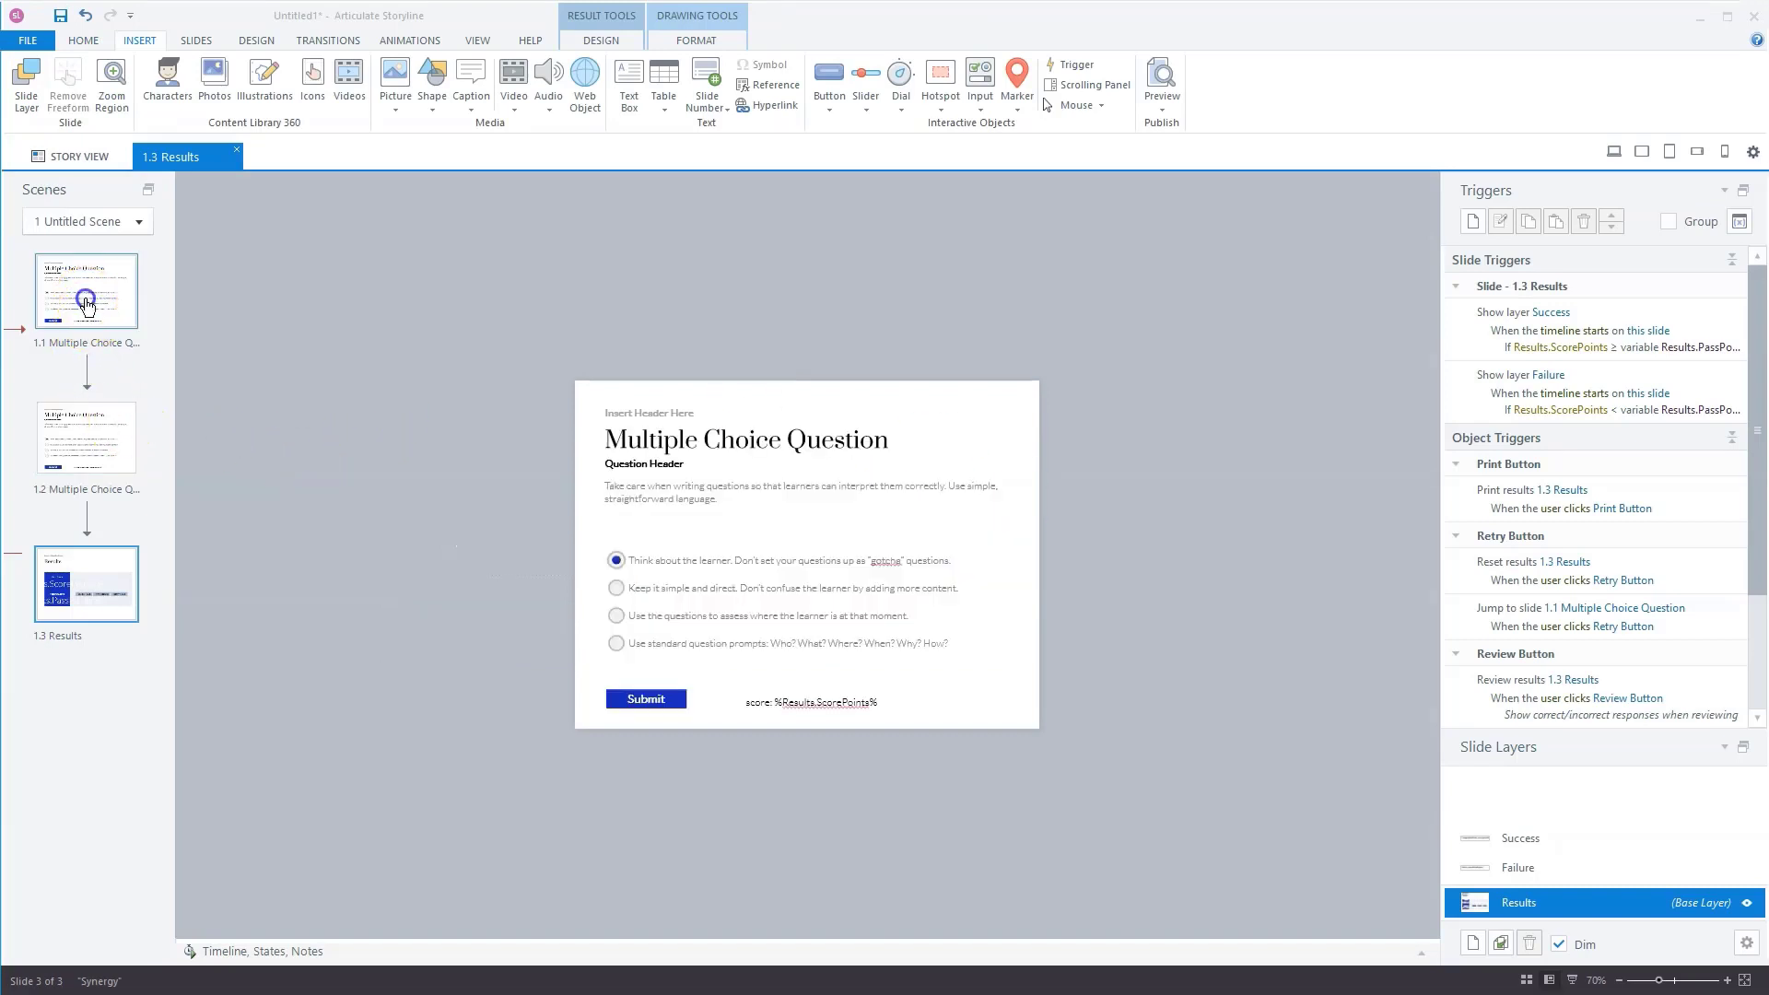
pyautogui.click(1542, 241)
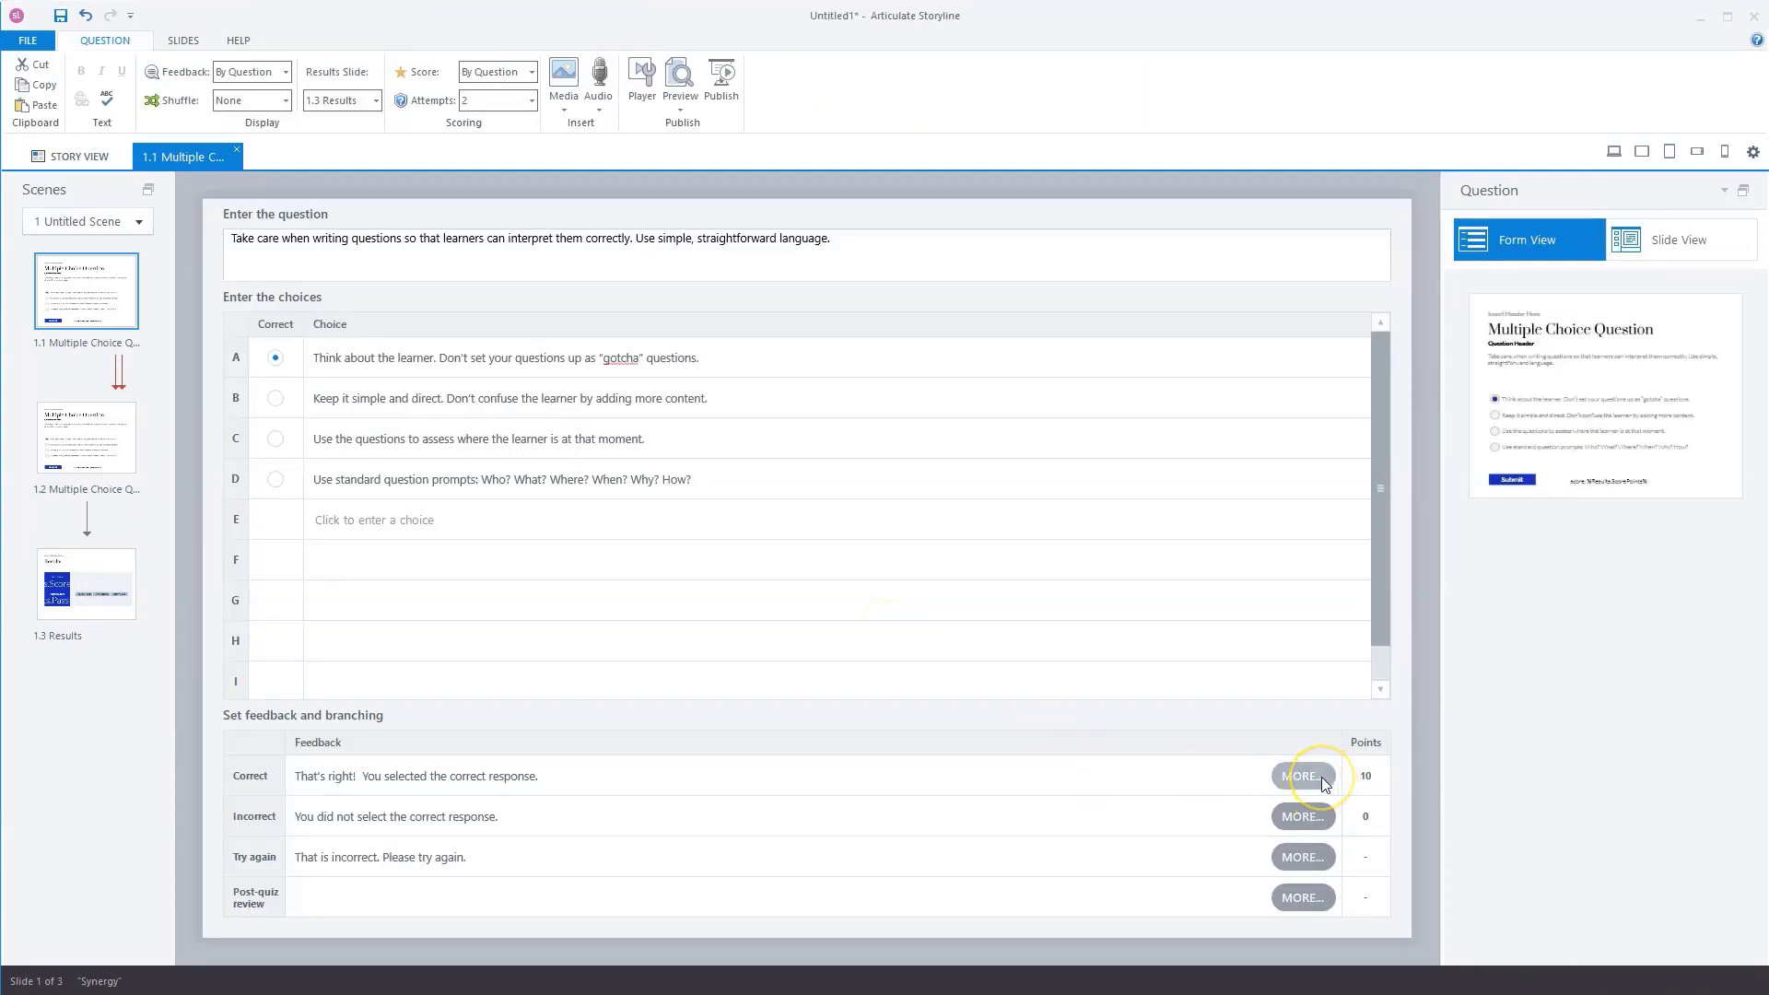
pyautogui.click(1363, 777)
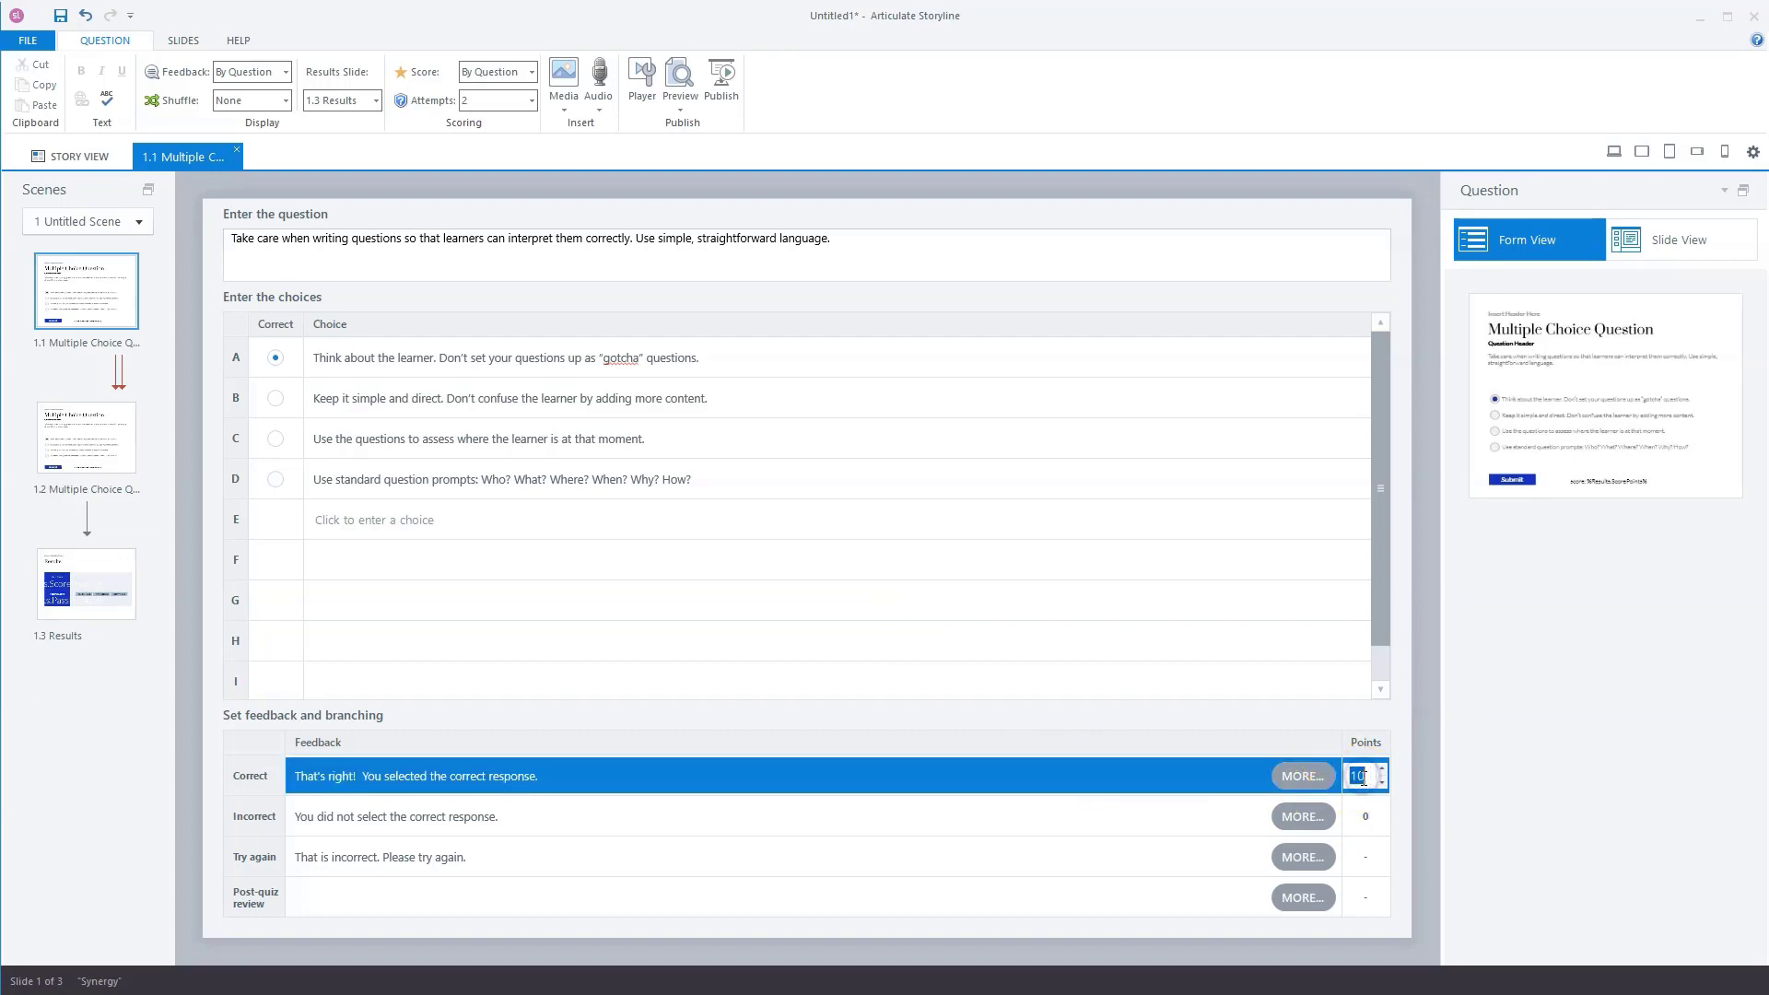
pyautogui.write('1')
pyautogui.click(1374, 857)
pyautogui.click(1366, 774)
pyautogui.click(1370, 774)
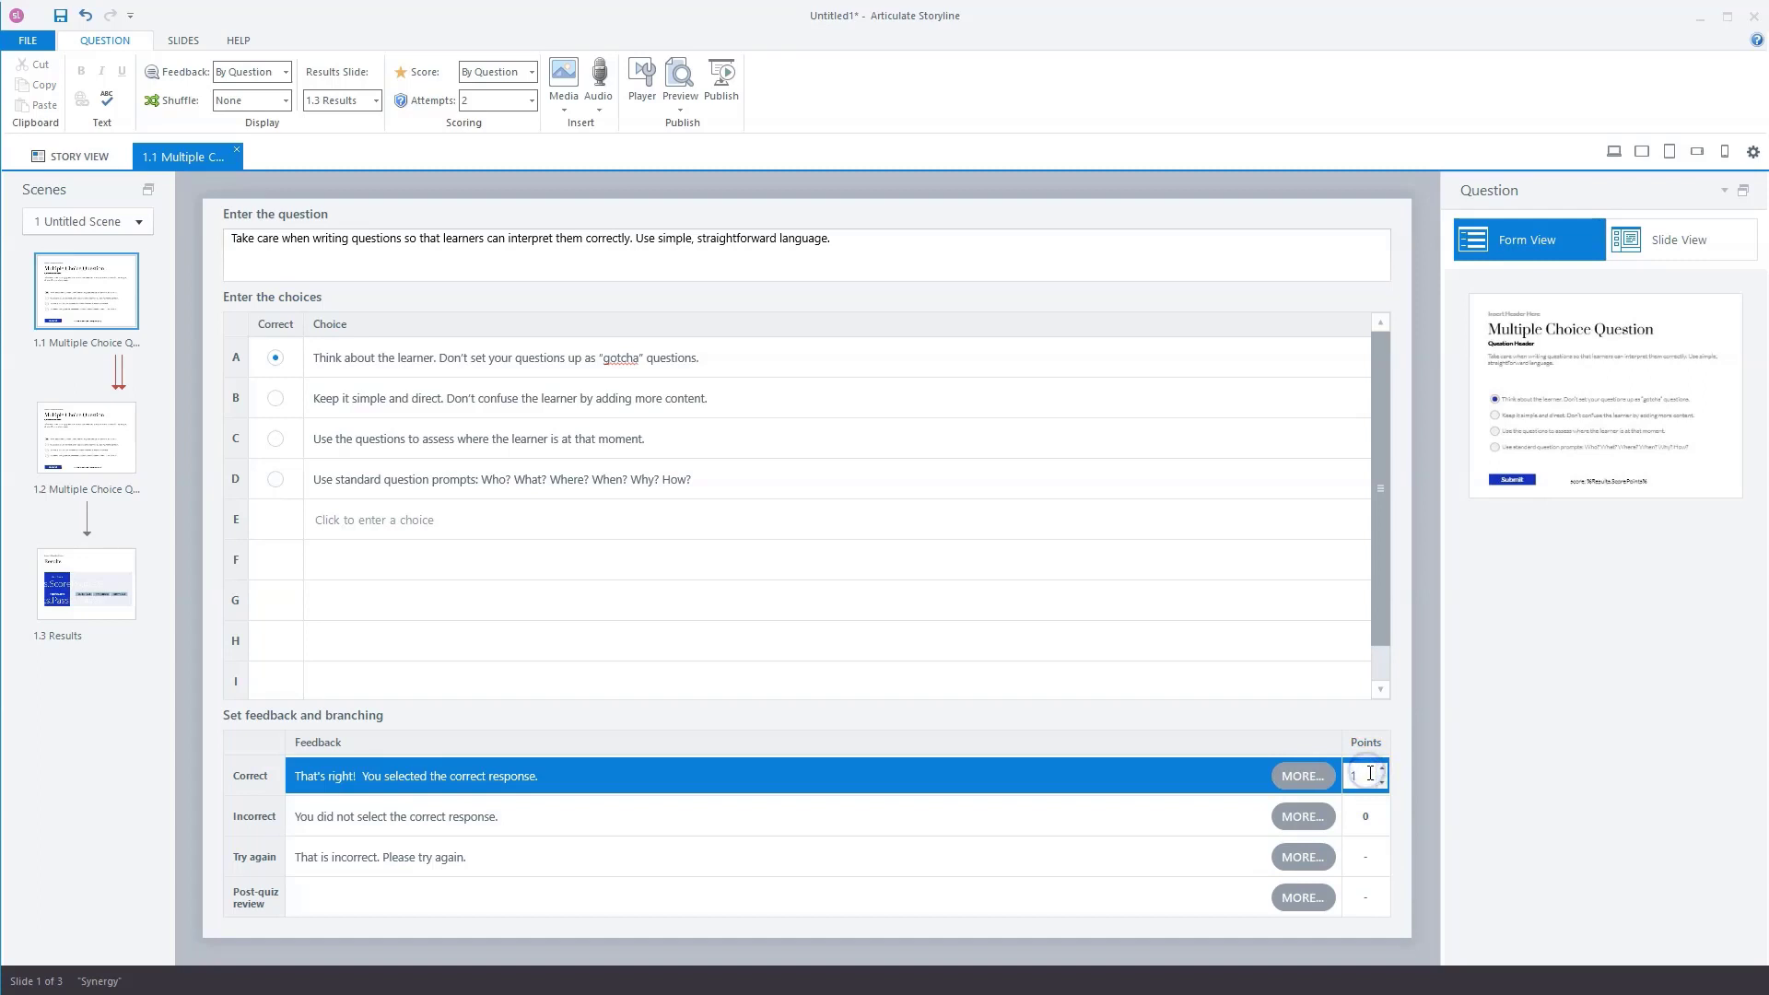
pyautogui.click(1368, 855)
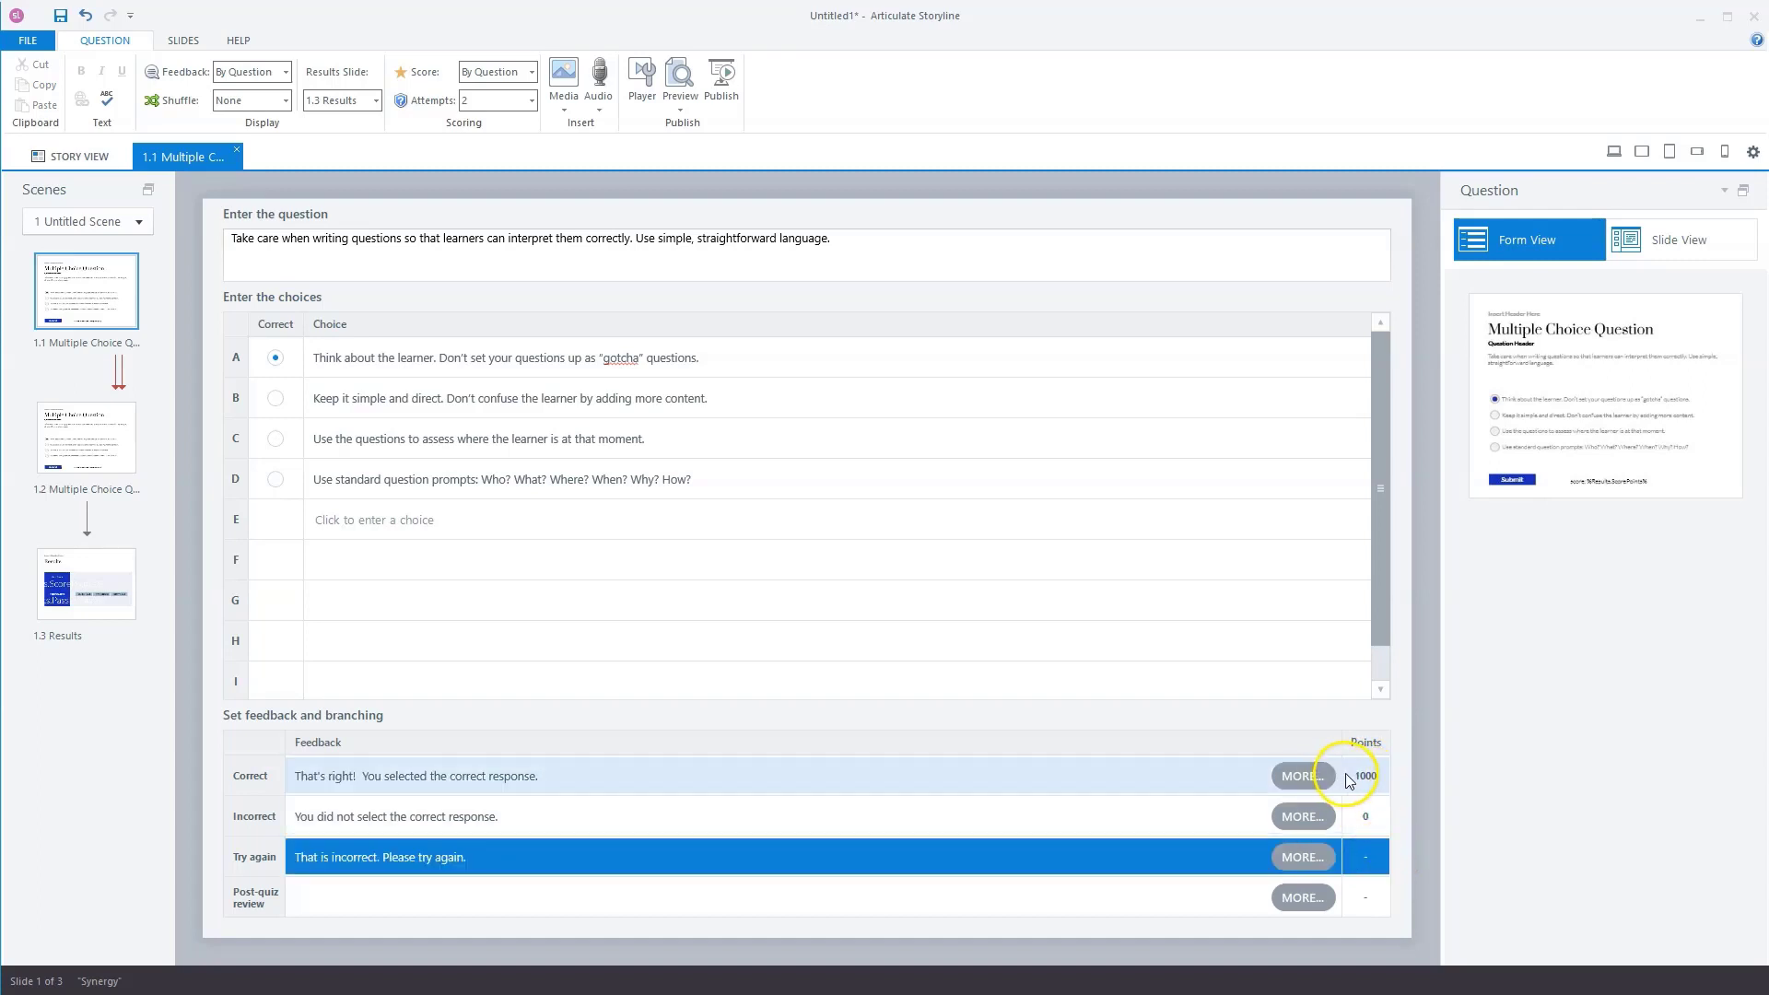
pyautogui.click(1365, 819)
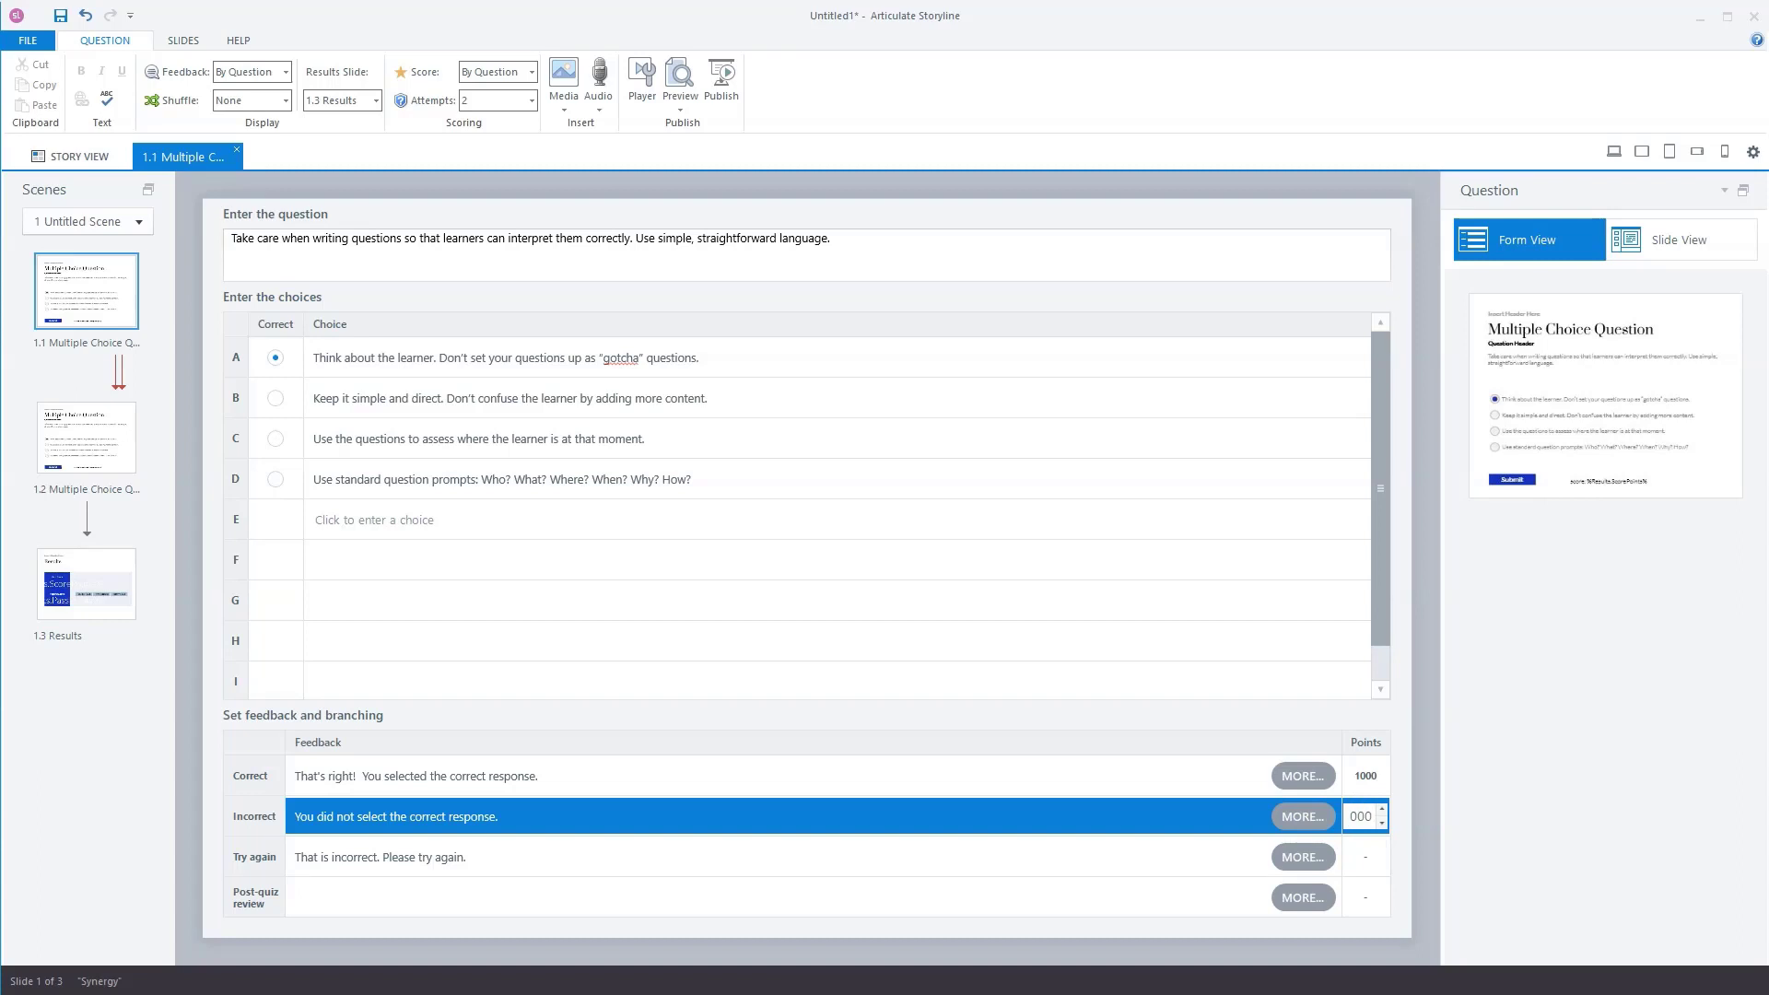
pyautogui.click(1343, 866)
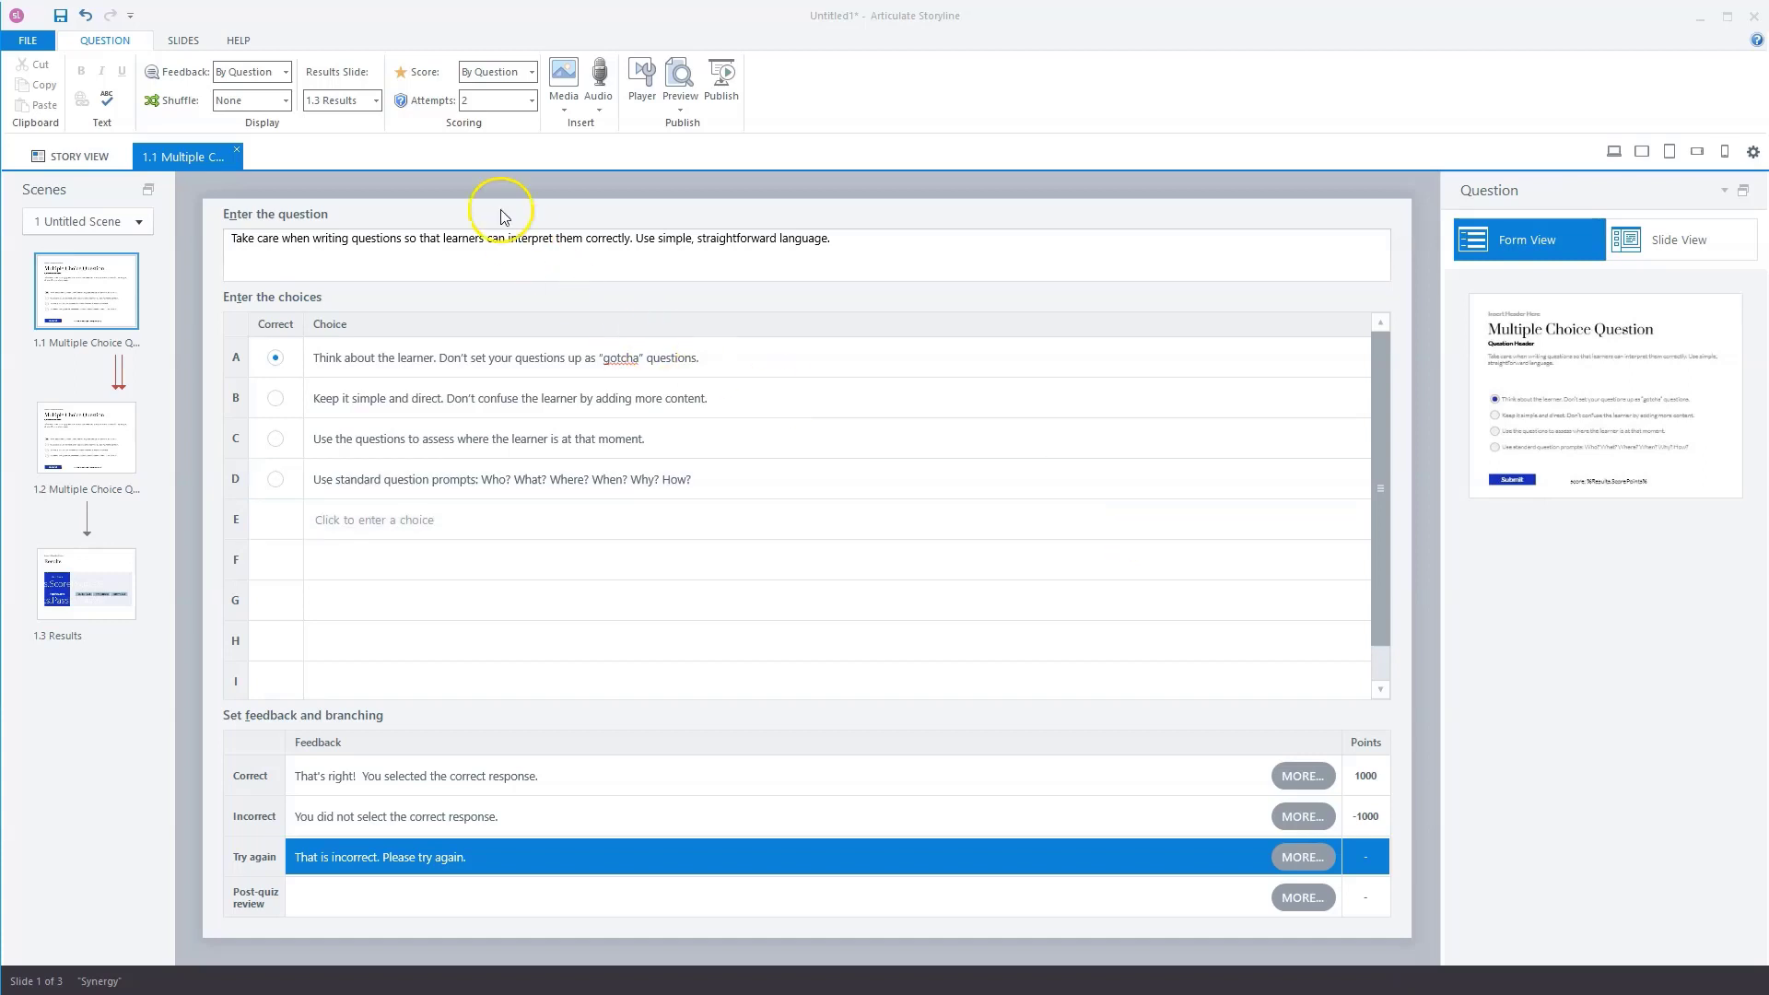
# Switch question 1.1 to By Choice scoring, giving B 5 points and C and D -5 each
pyautogui.click(505, 74)
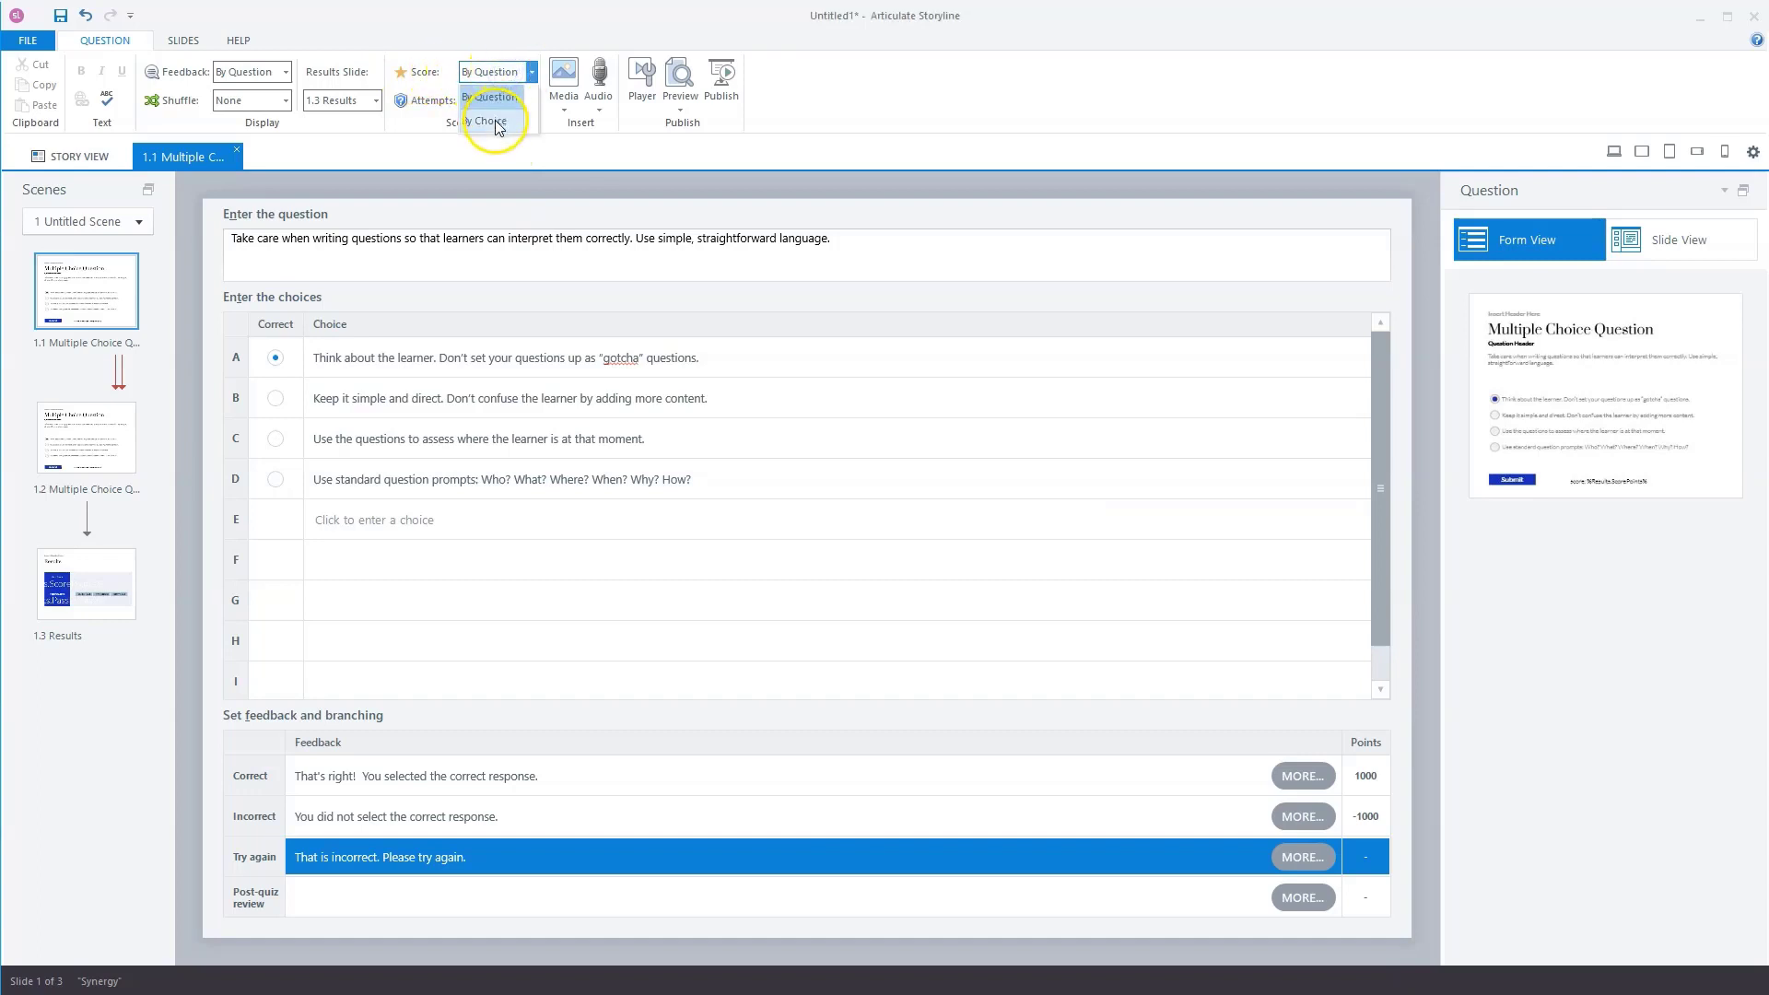
pyautogui.click(495, 120)
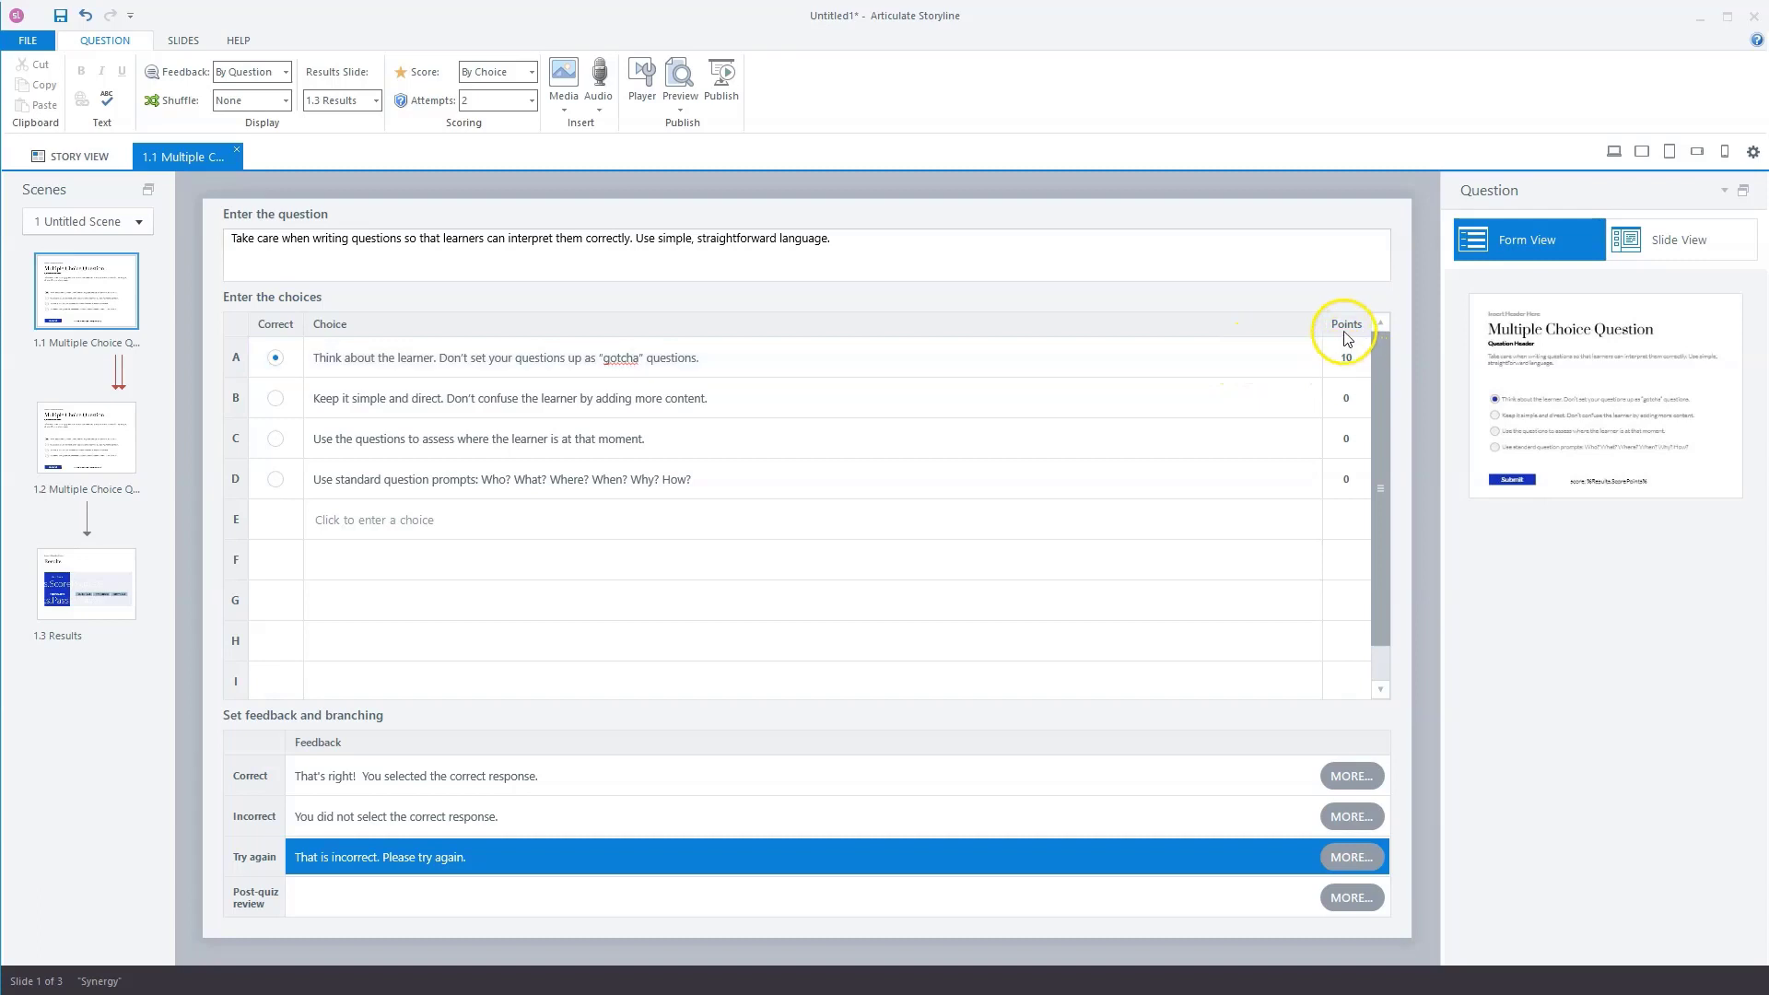
pyautogui.click(1347, 397)
pyautogui.write('5')
pyautogui.click(1348, 440)
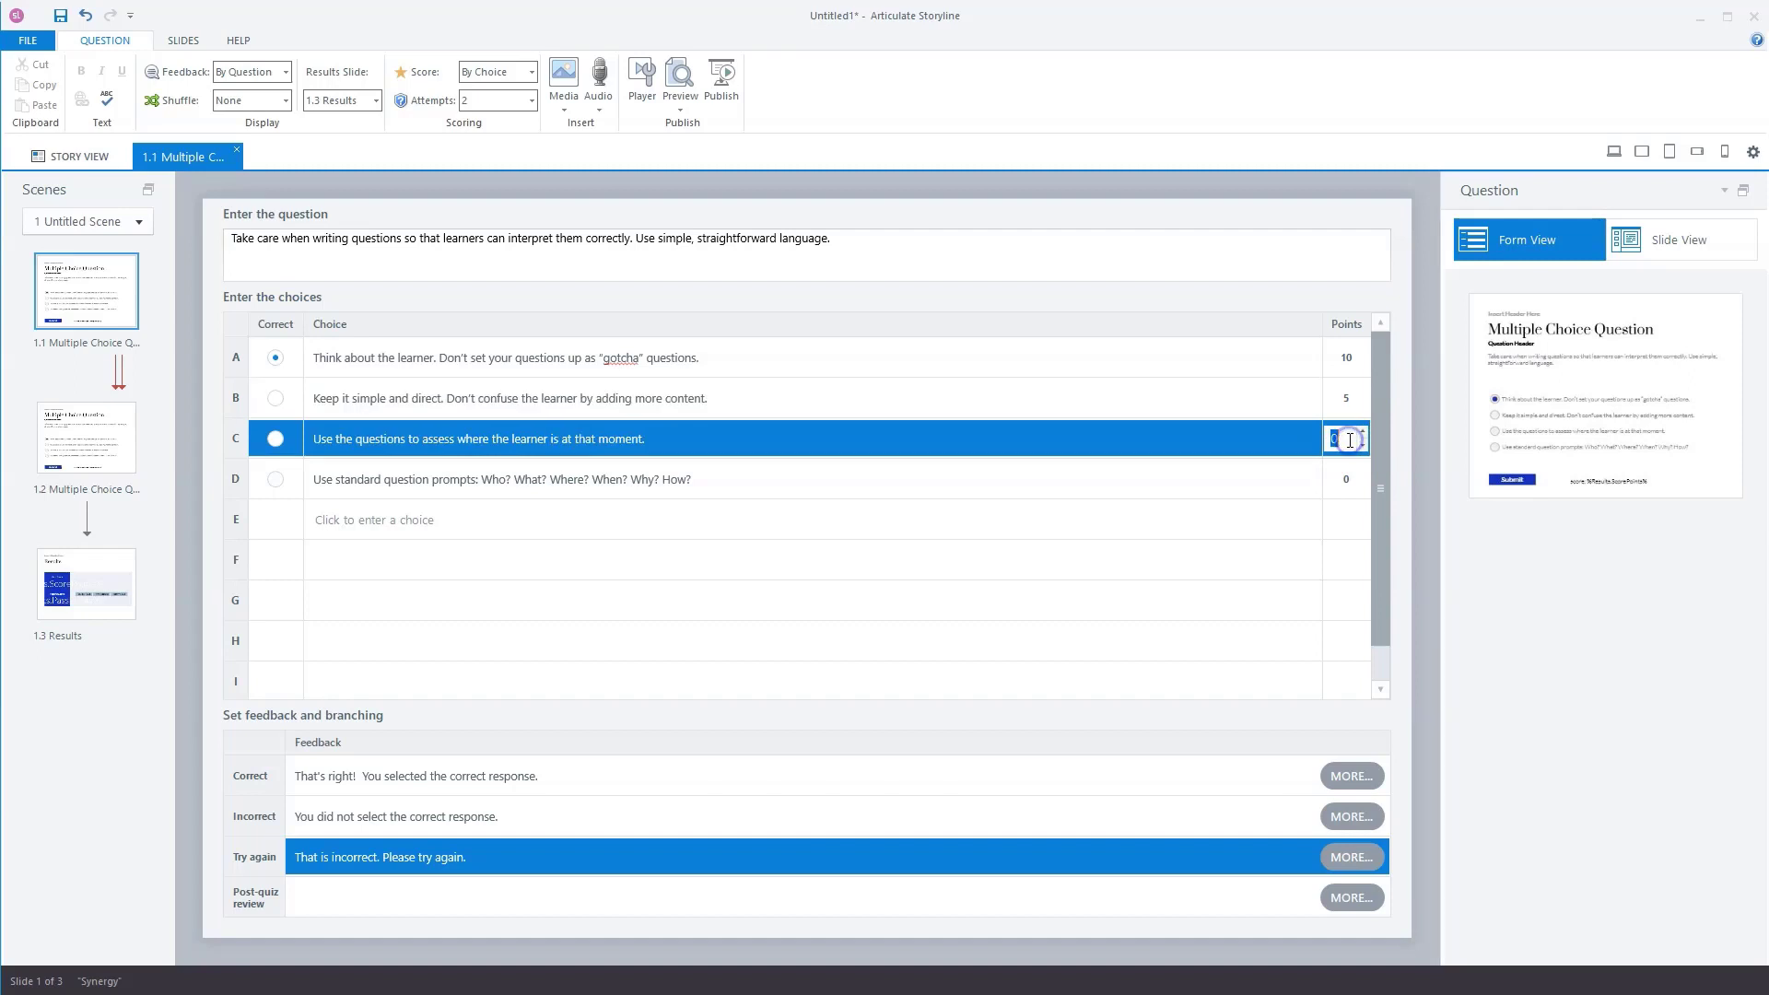
pyautogui.click(1347, 440)
pyautogui.write('-5')
pyautogui.click(1340, 478)
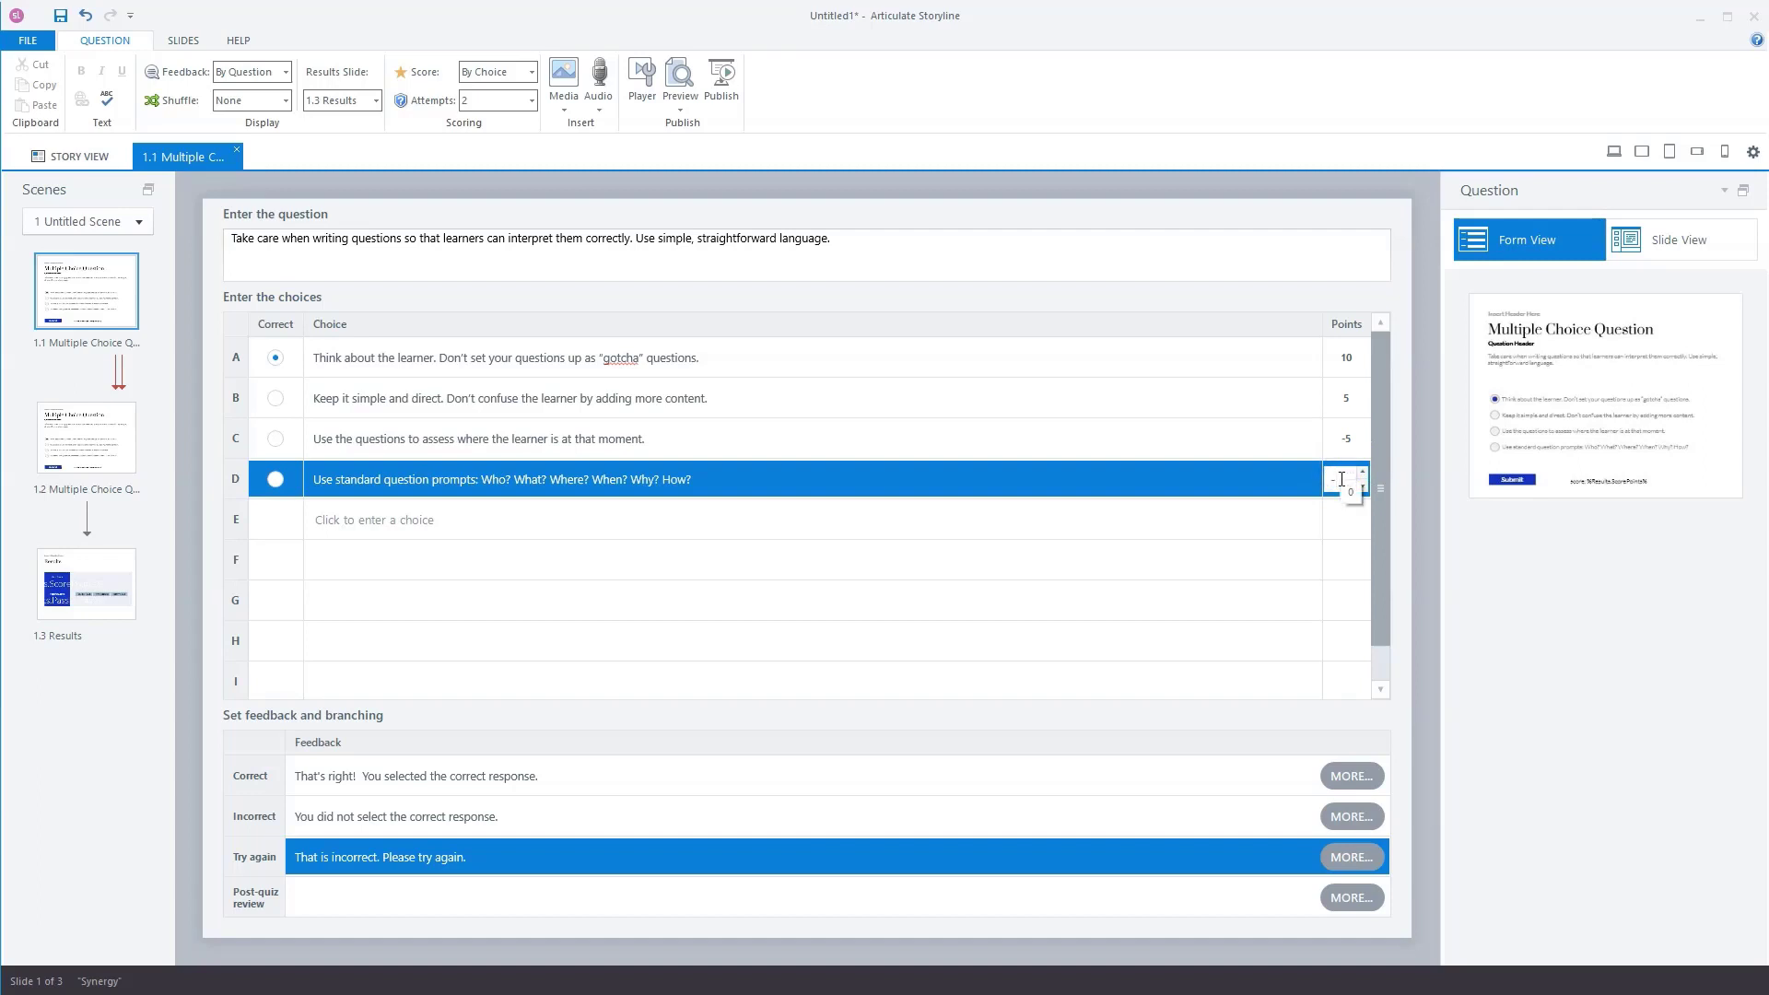
pyautogui.click(1417, 489)
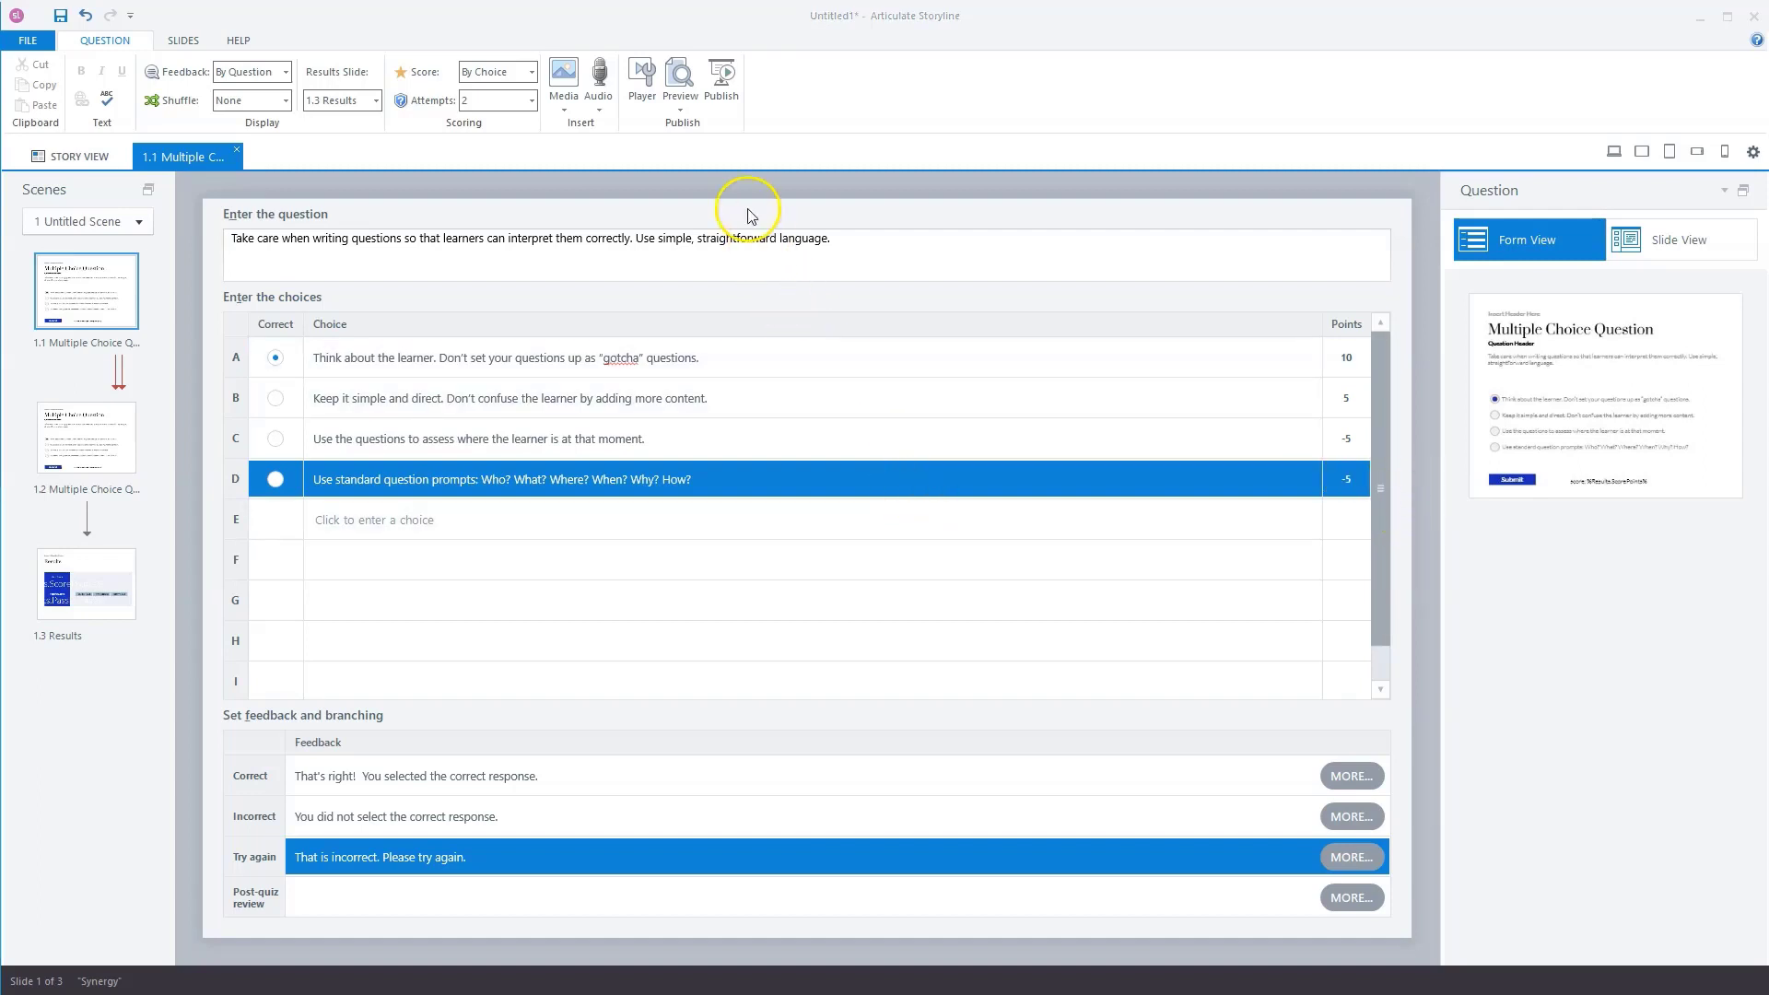
# Preview this scene and answer the first question with choice D, submitting twice
pyautogui.click(679, 109)
pyautogui.click(649, 149)
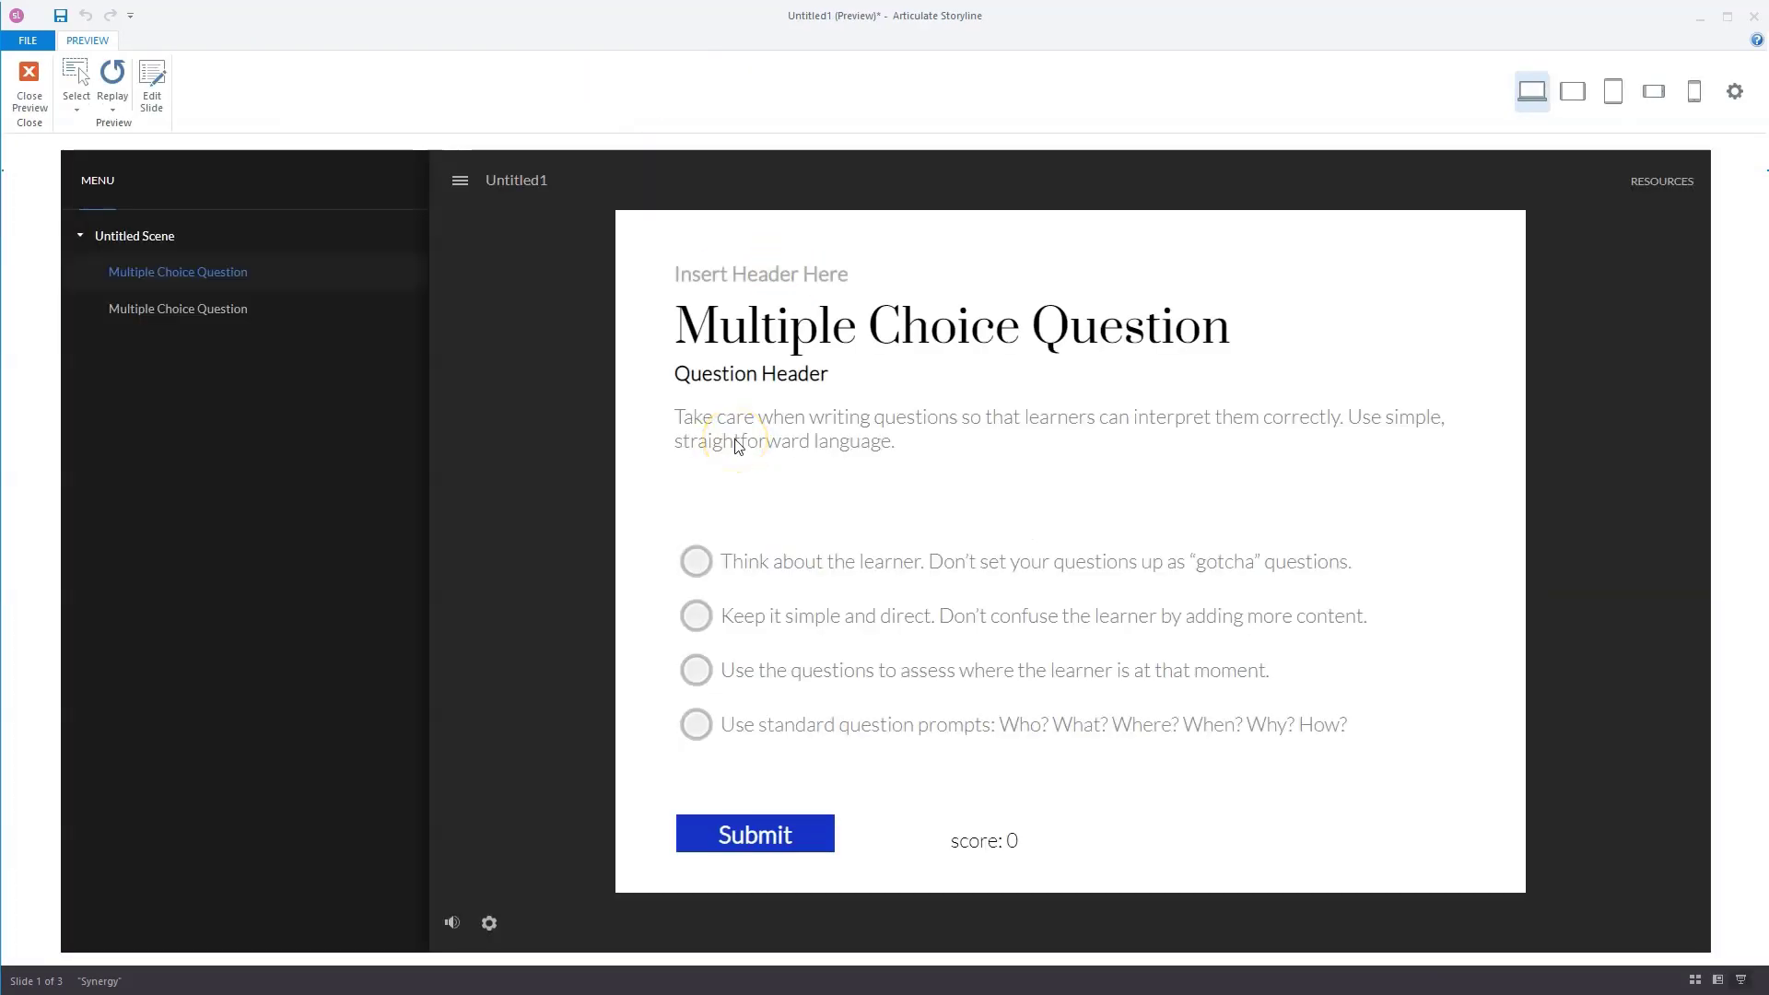
pyautogui.click(696, 723)
pyautogui.click(786, 833)
pyautogui.click(1058, 738)
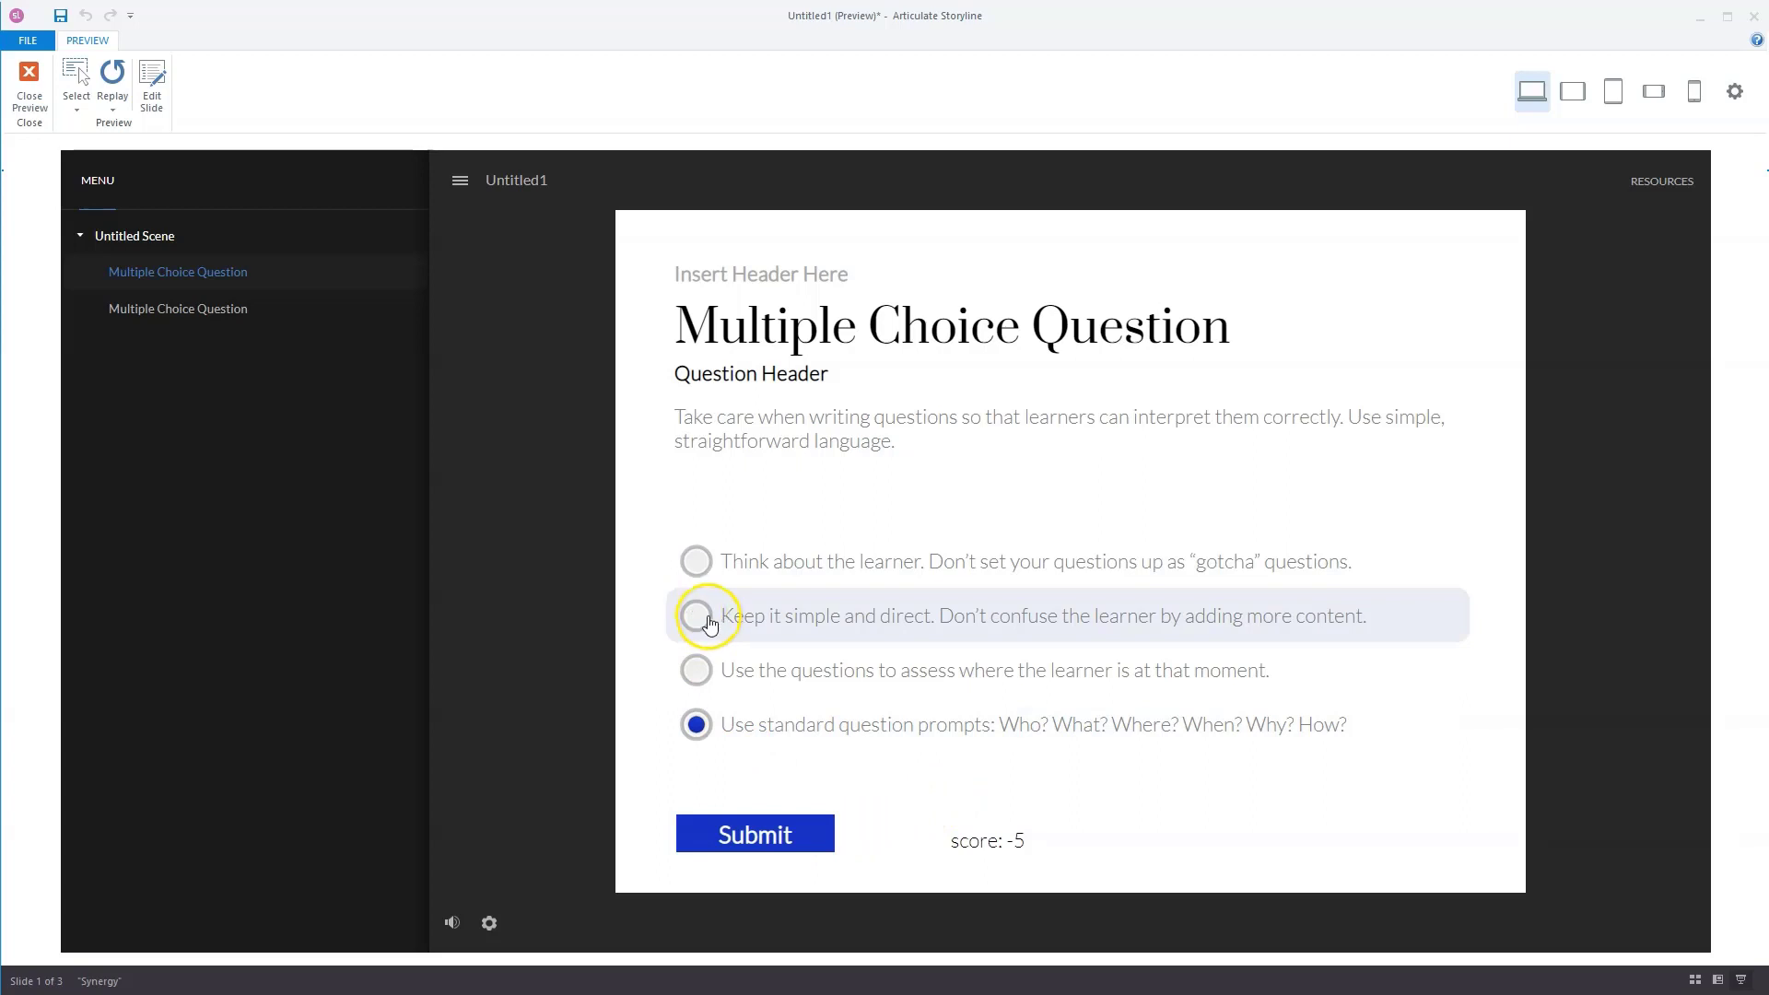
pyautogui.click(779, 835)
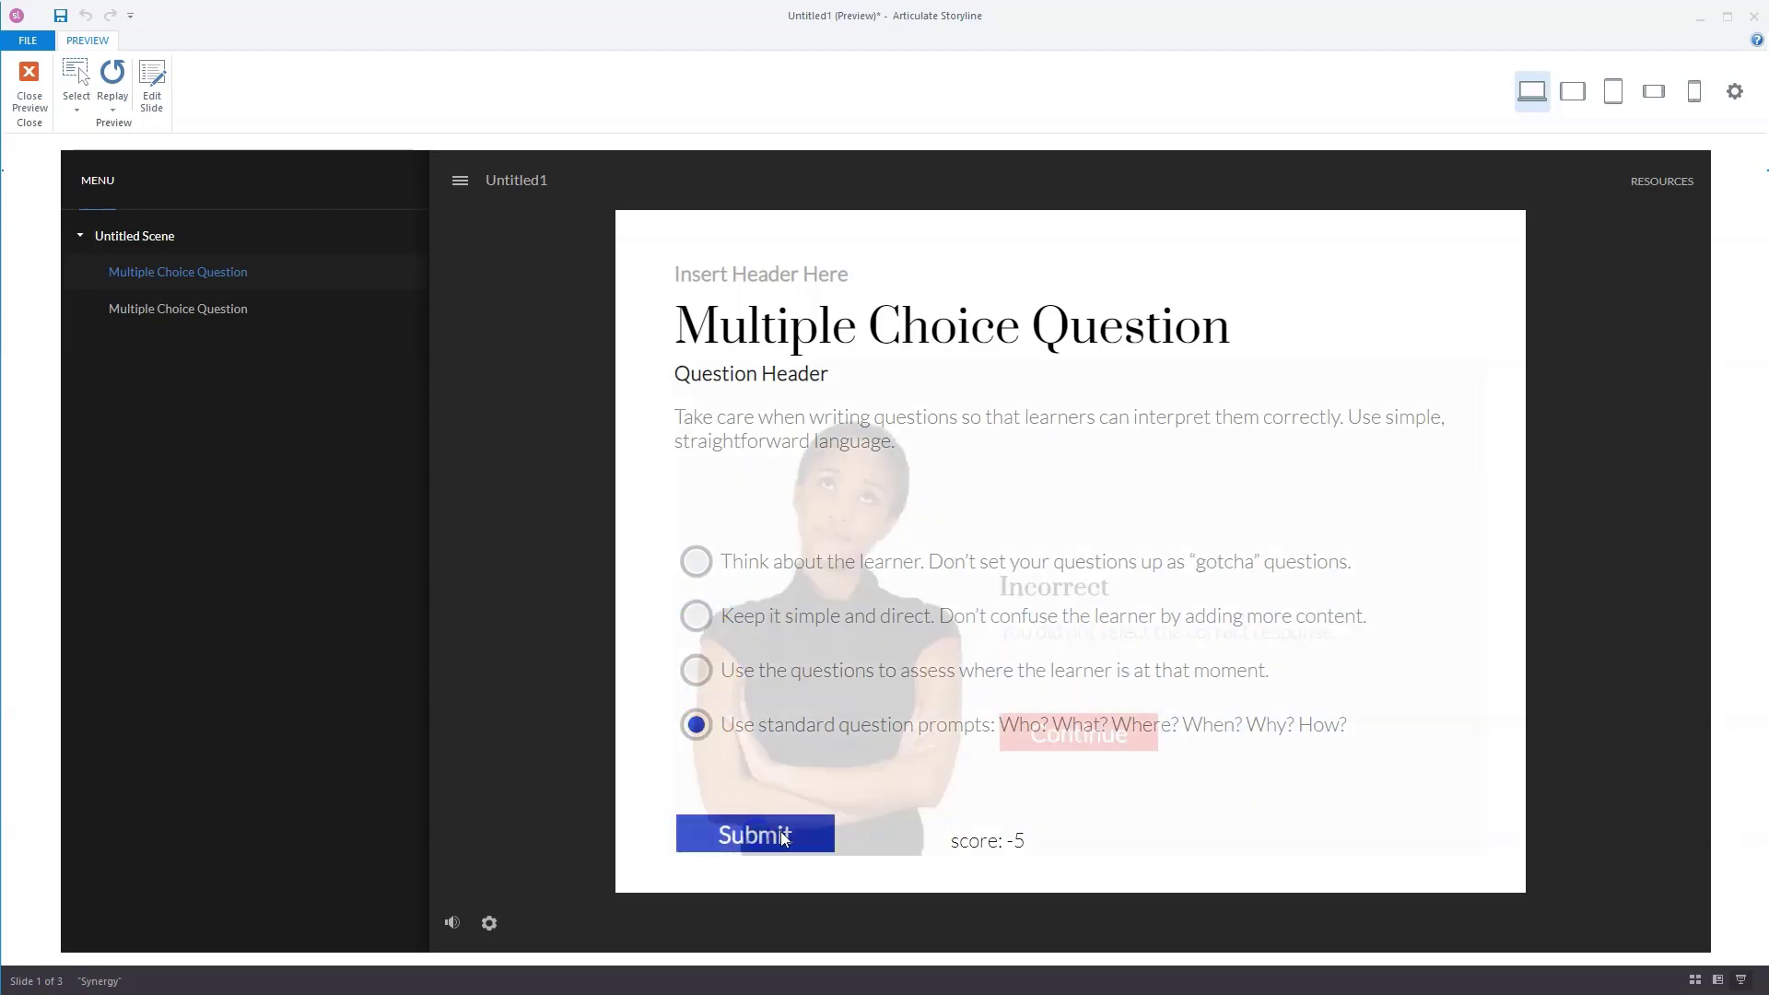
# Answer question two with choice A and reach Results, scoring 5 against 16 and failing
pyautogui.click(1058, 719)
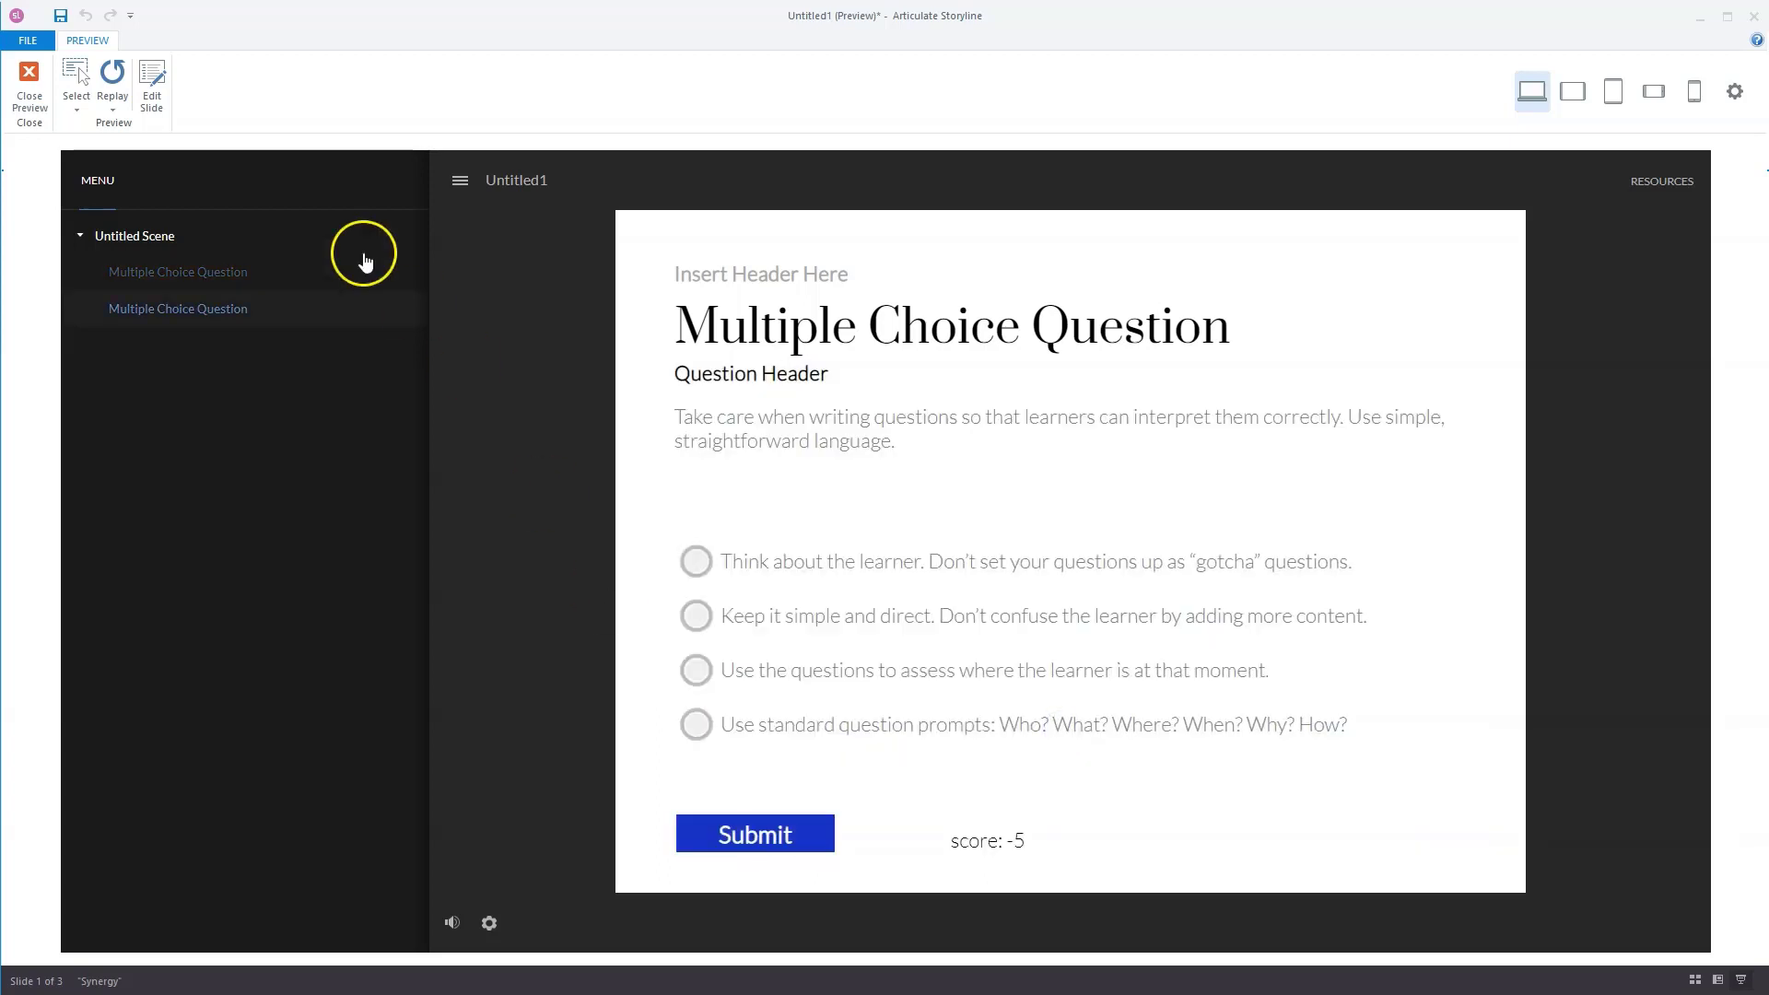
pyautogui.click(706, 569)
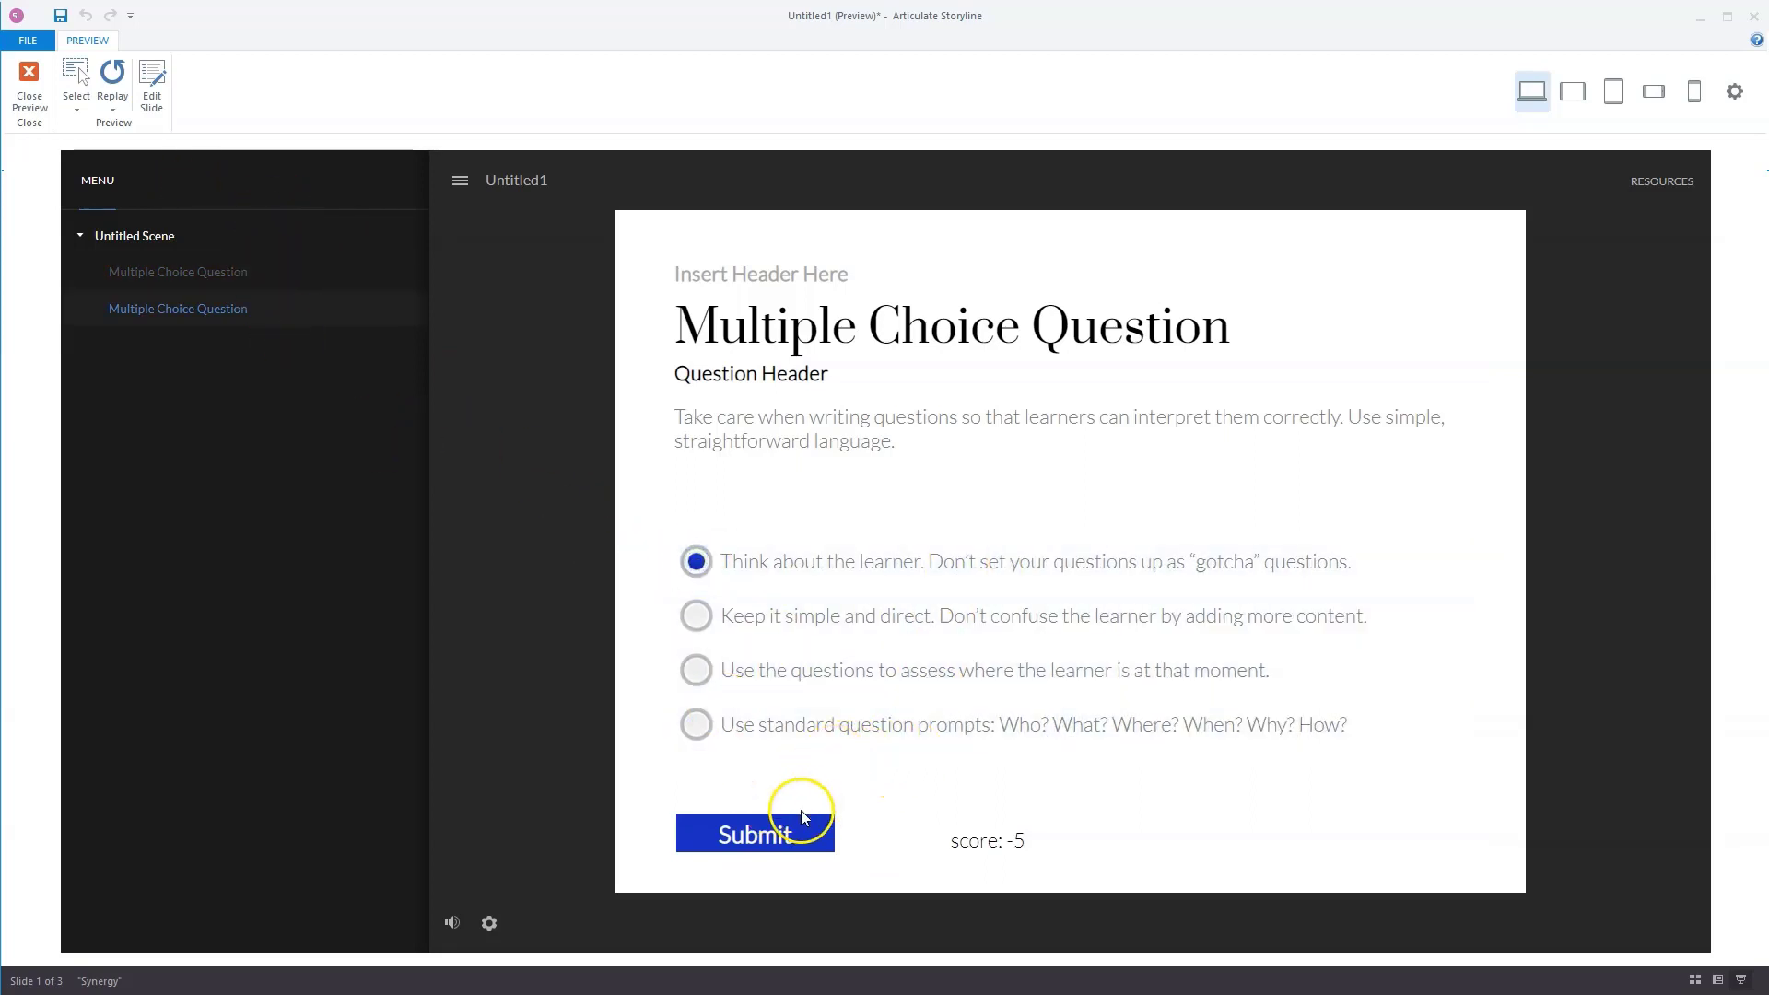
pyautogui.click(763, 836)
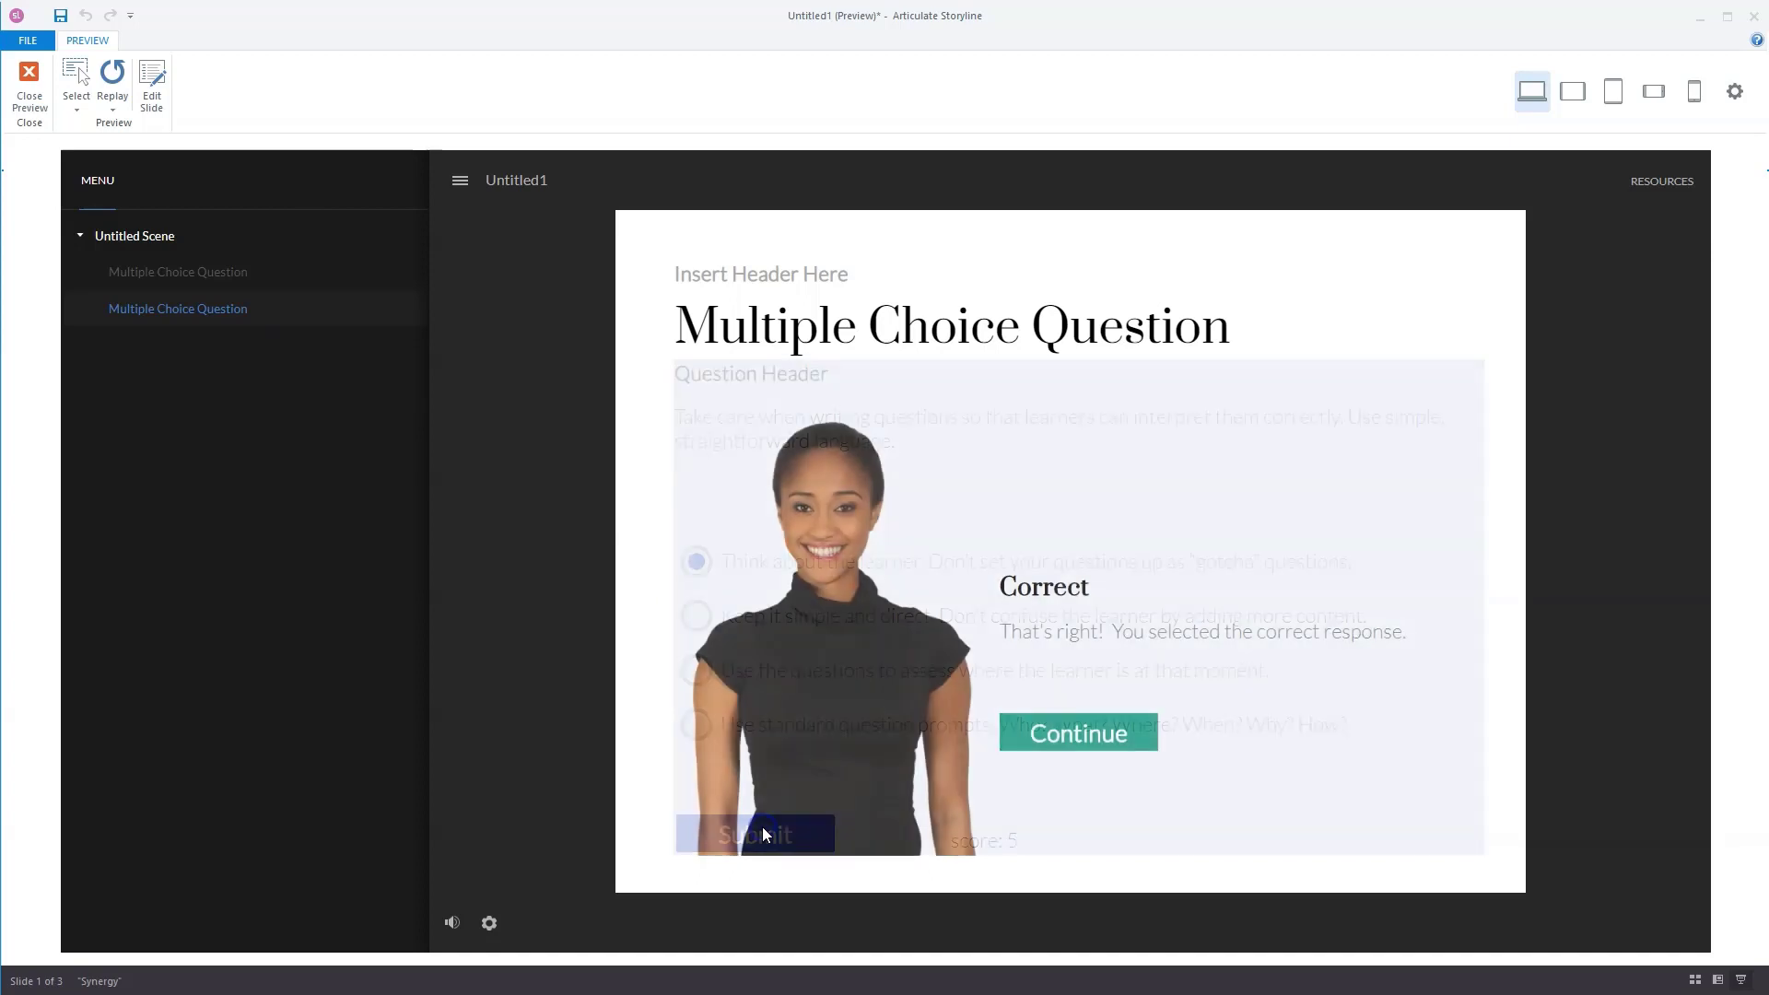
pyautogui.click(1069, 730)
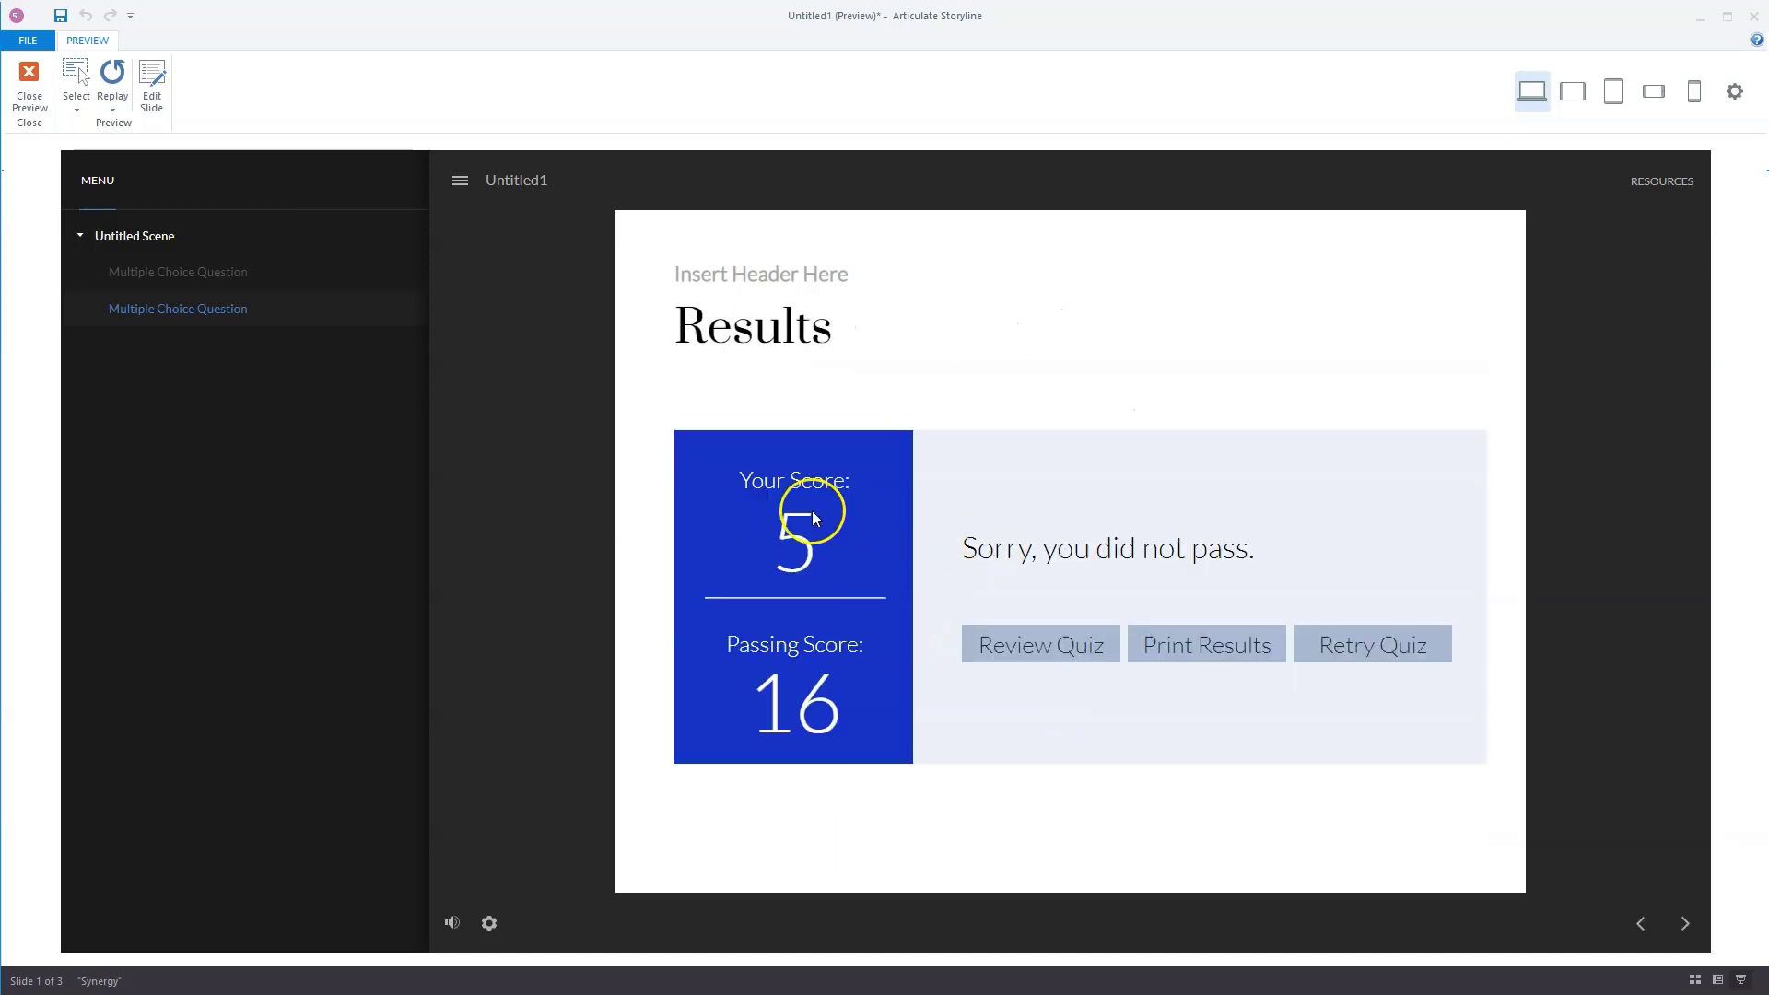